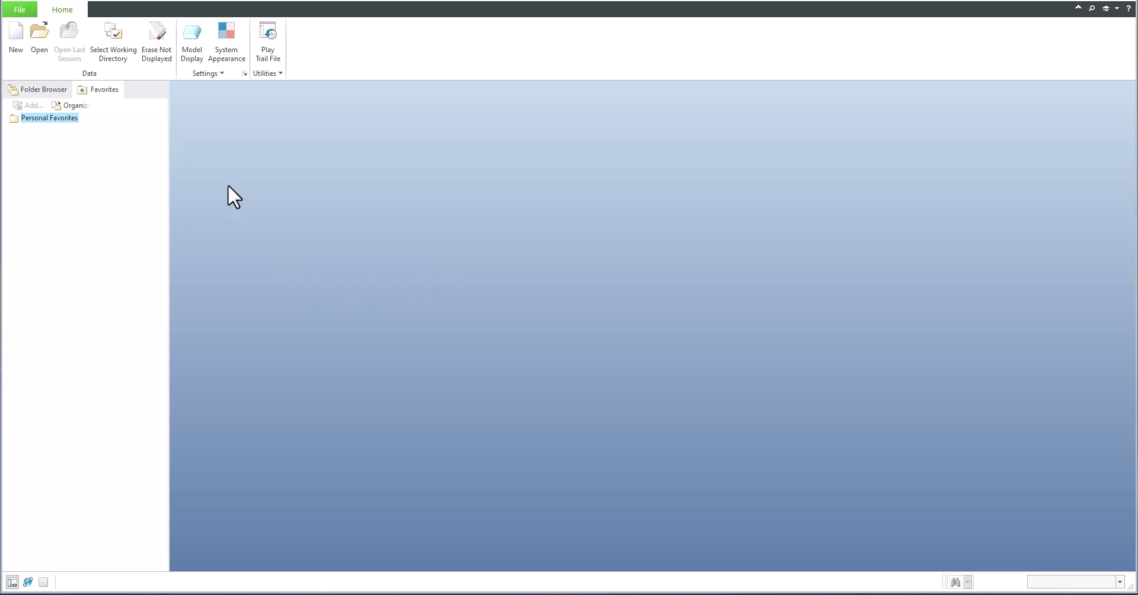
Step: List all file types in the tutorials folder and choose prt2asm.stp for import
click(42, 38)
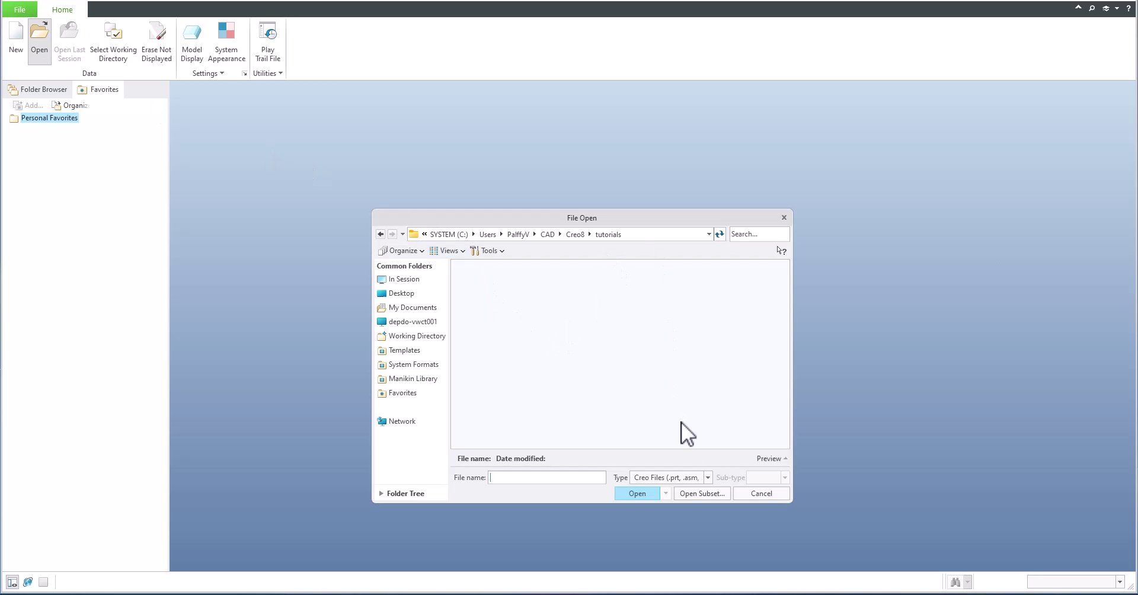
click(669, 478)
click(647, 179)
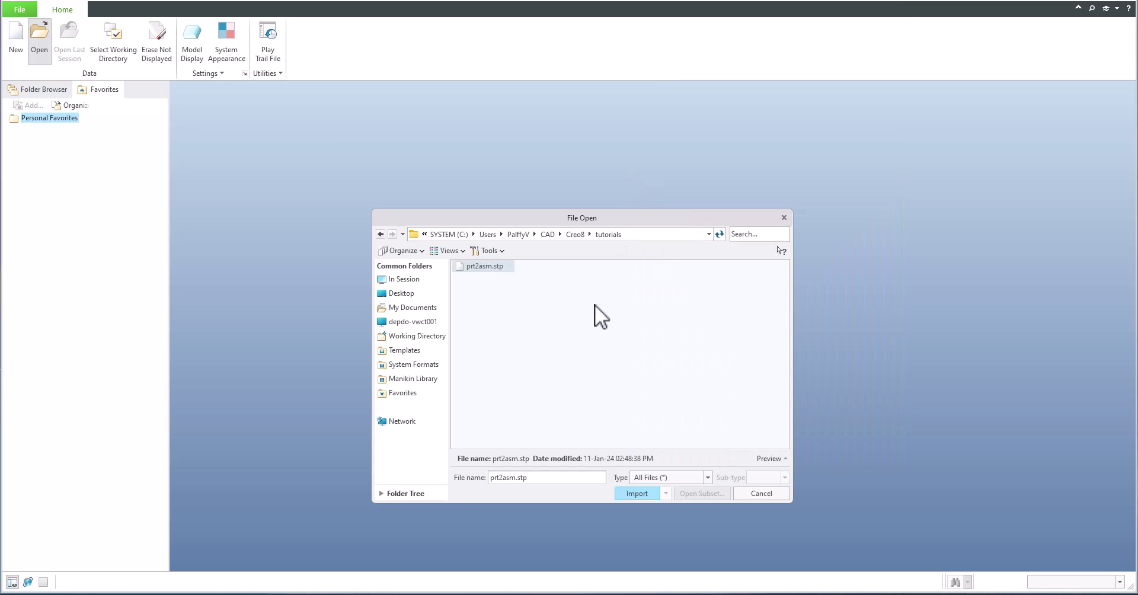
double_click(490, 267)
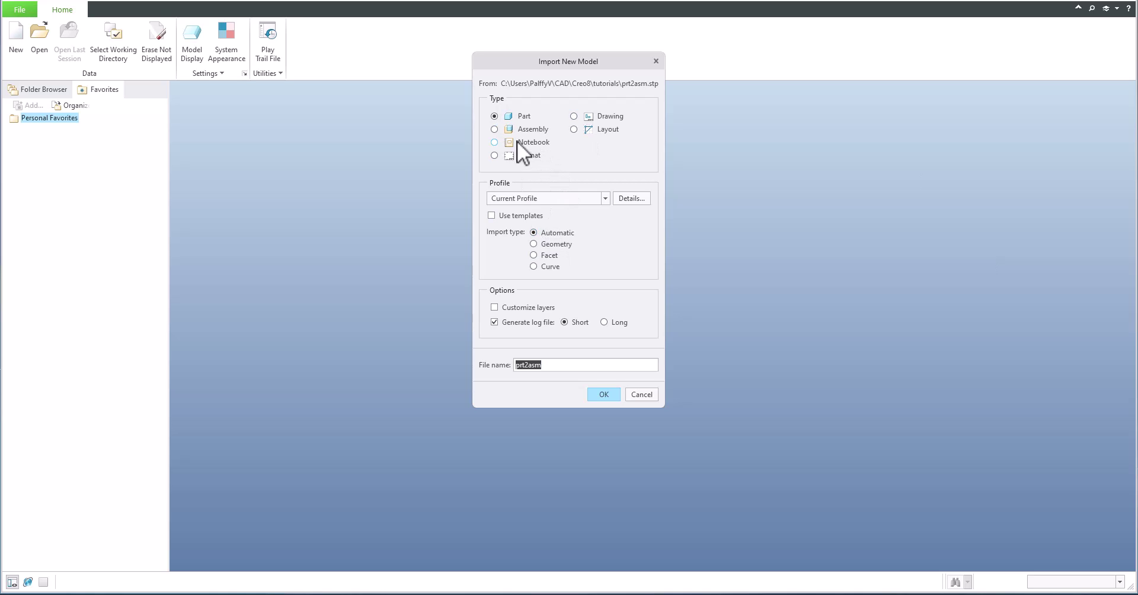
Step: Import the STEP file as a part with the Automatic import type and no templates, and close the error display
click(491, 215)
click(491, 215)
click(603, 393)
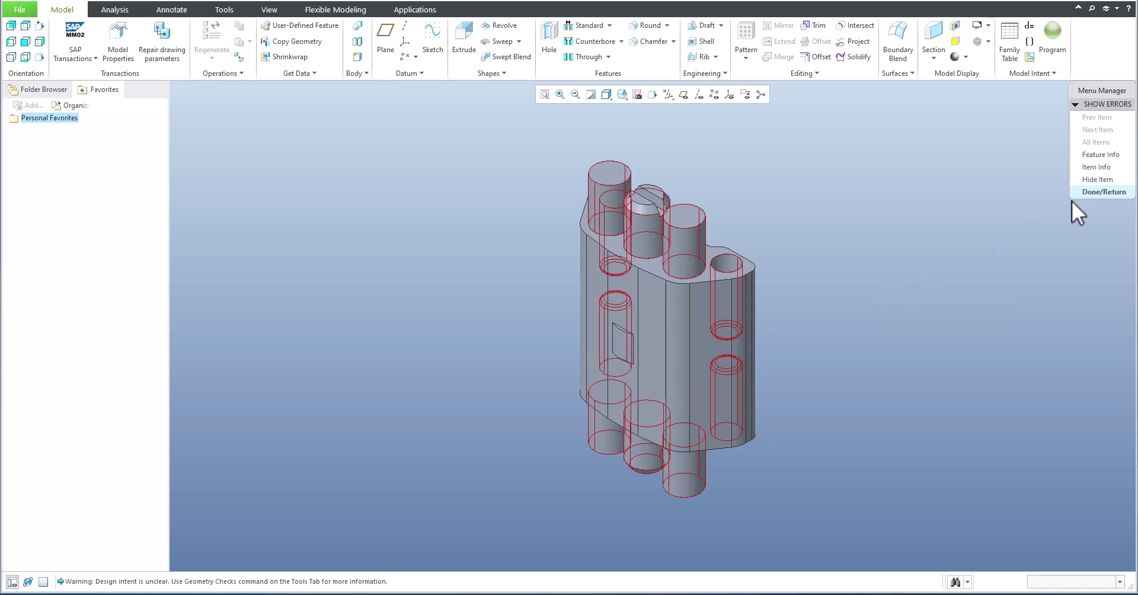
click(1103, 192)
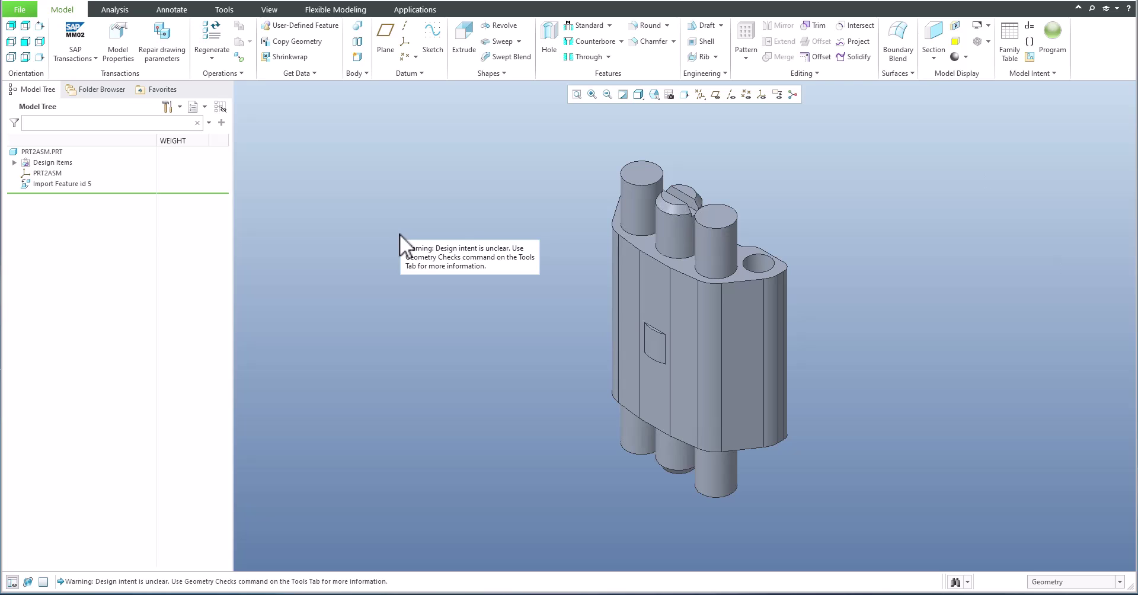
Step: Edit the definition of the import feature, open Import Data Doctor and highlight the body it contains
click(60, 183)
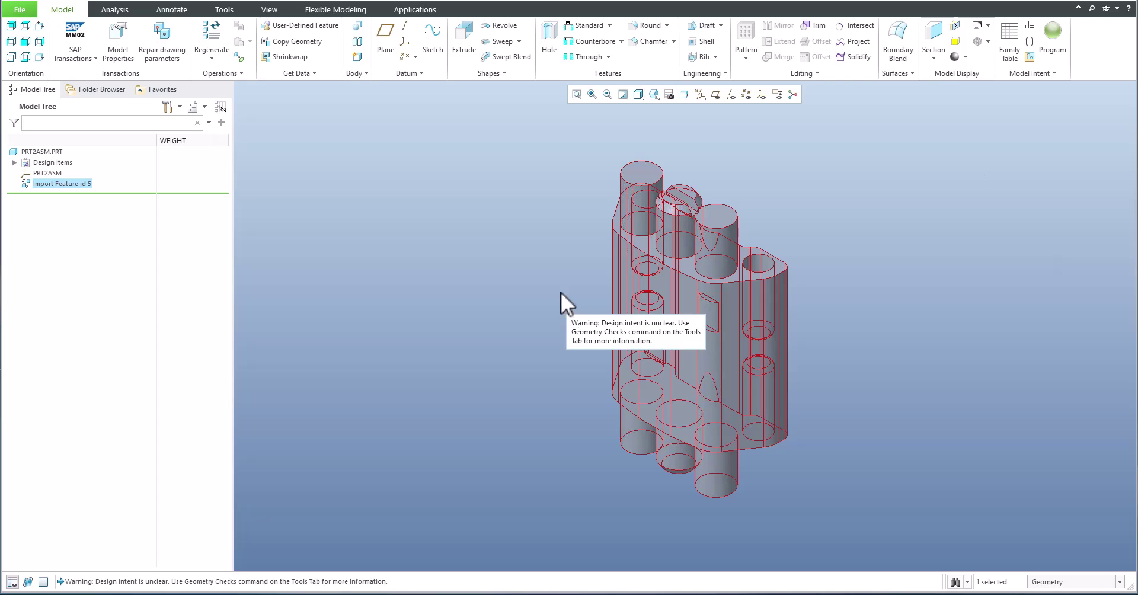
click(411, 276)
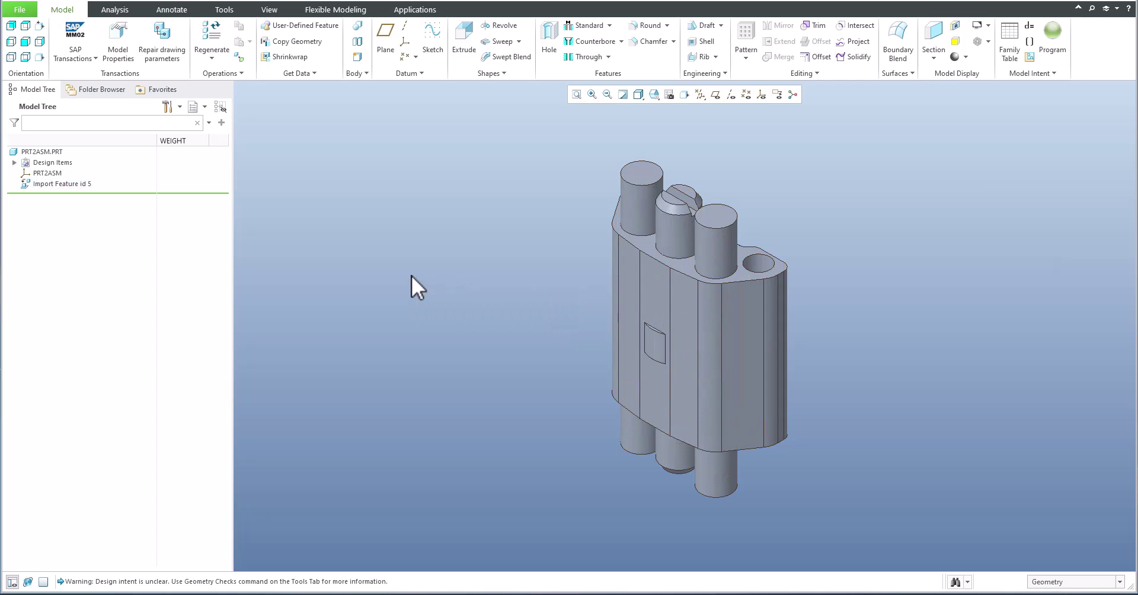
right_click(77, 184)
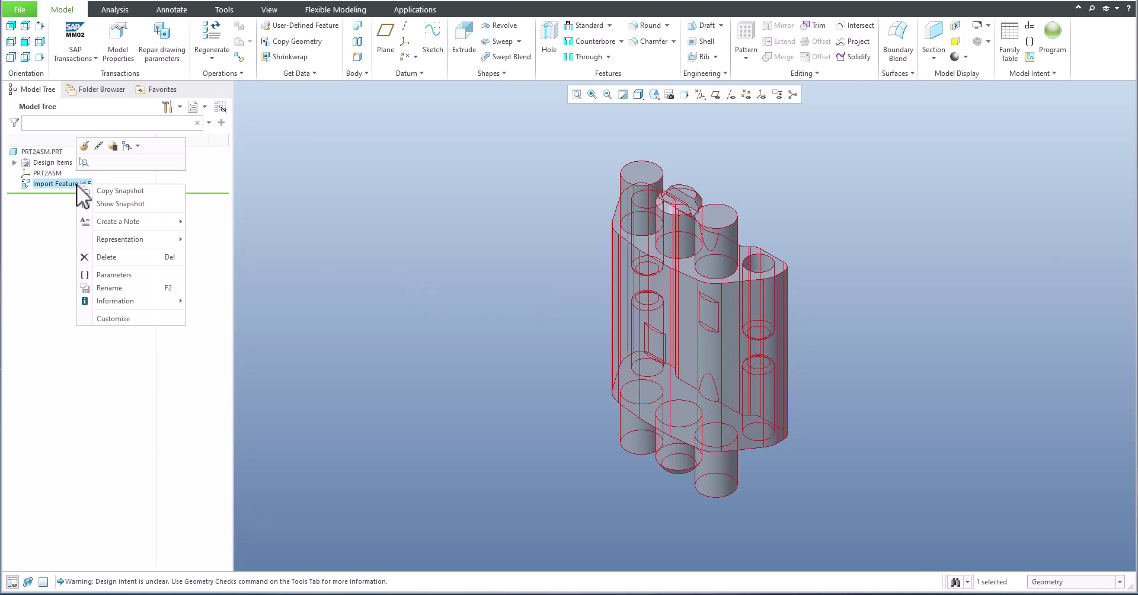
click(85, 145)
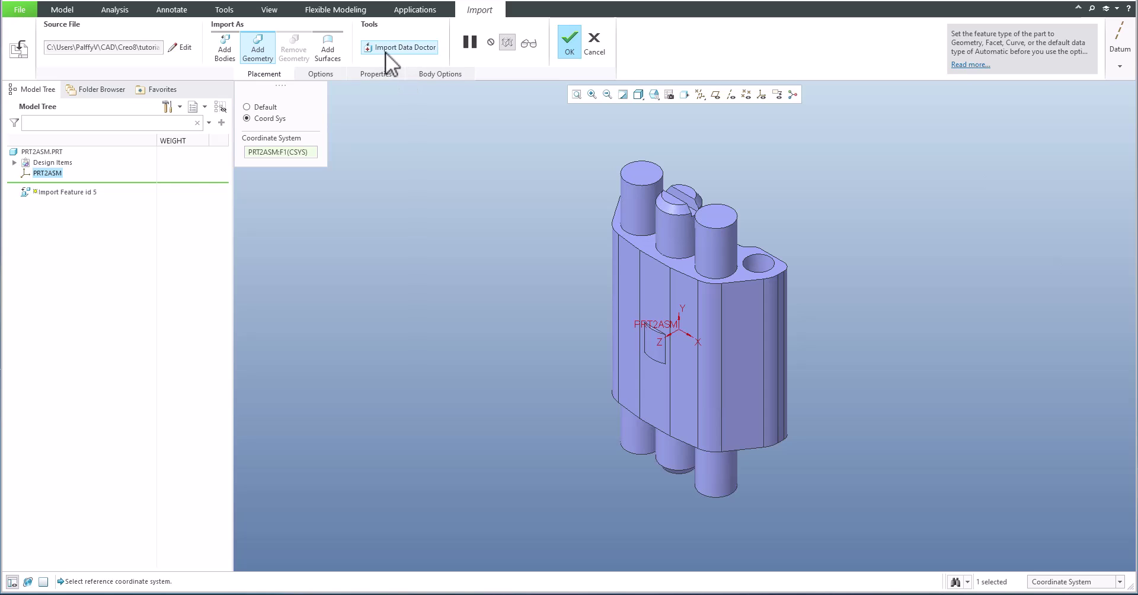
click(385, 49)
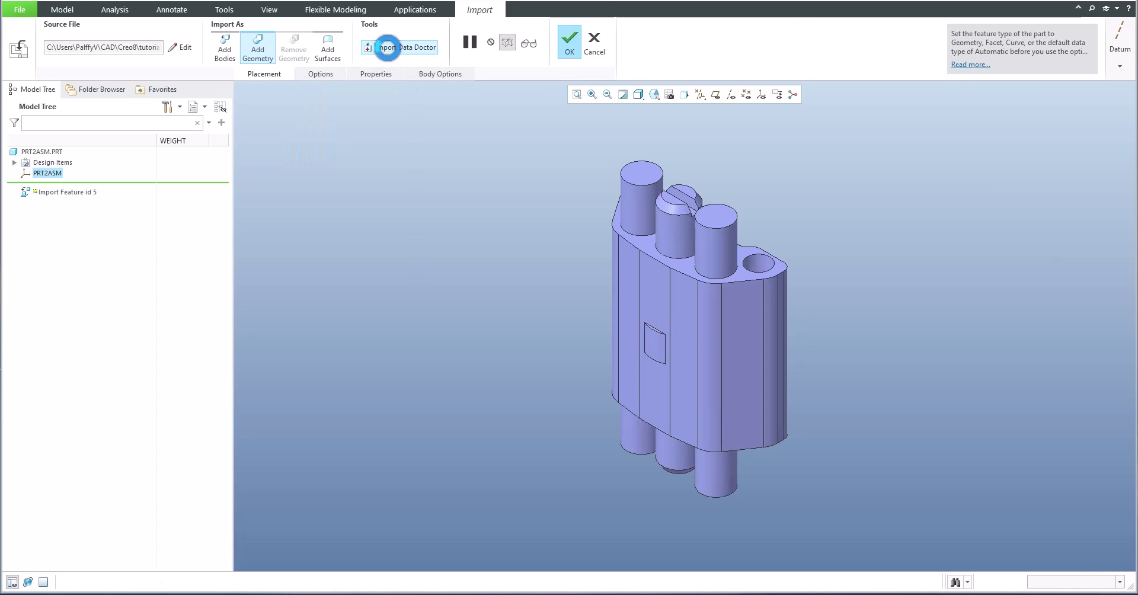
click(38, 129)
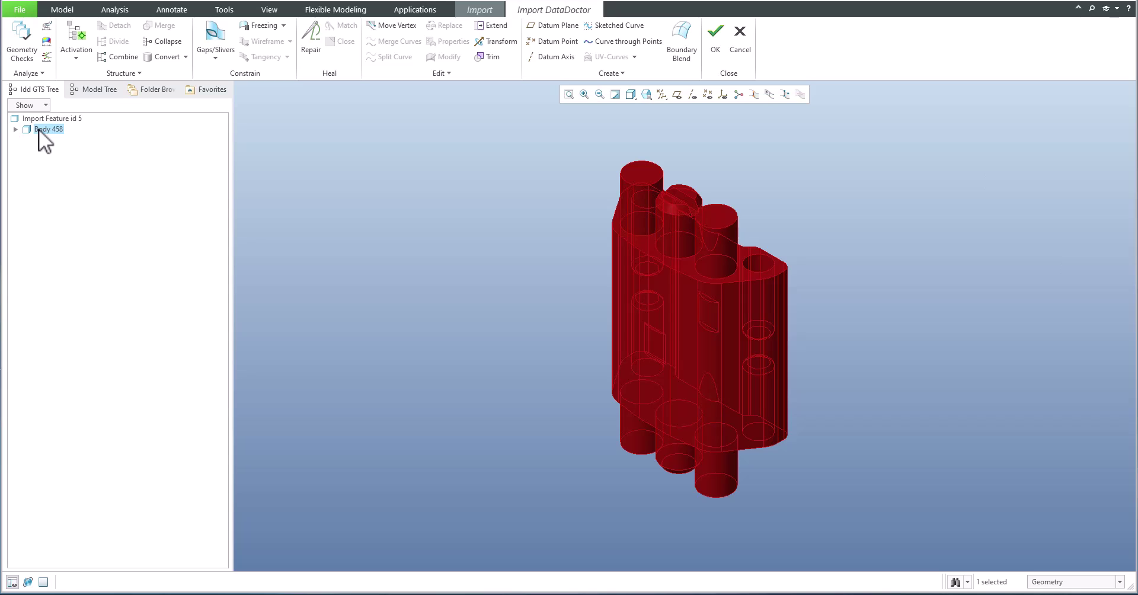
click(434, 228)
Step: Limit selection to surfaces, detach all upper and lower surfaces of the right-hand plain pin, and highlight the resulting quilt
click(1070, 581)
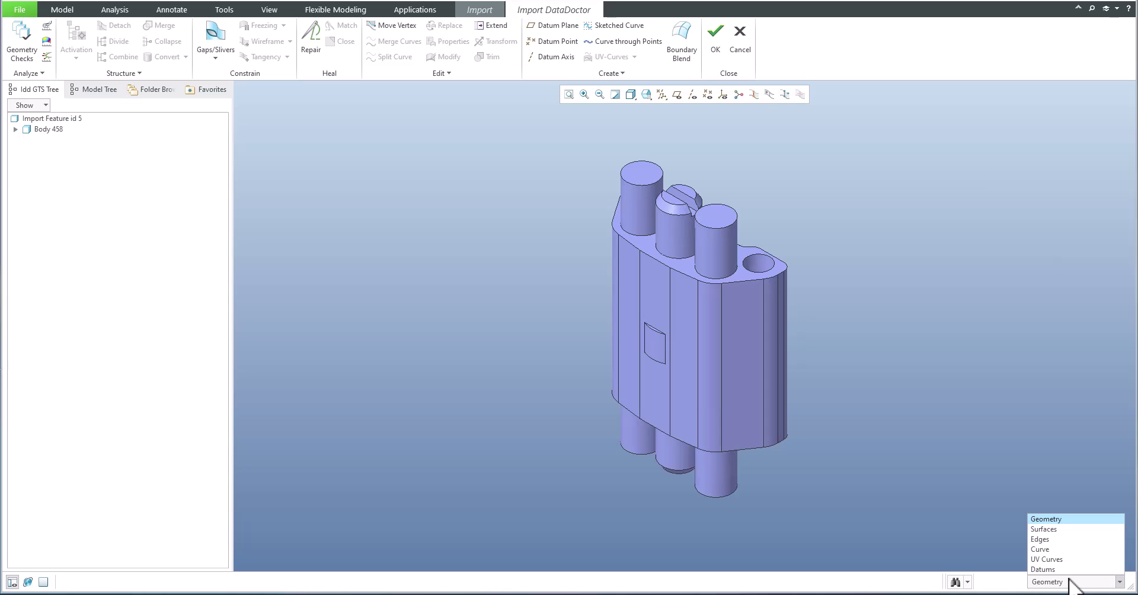
click(1043, 528)
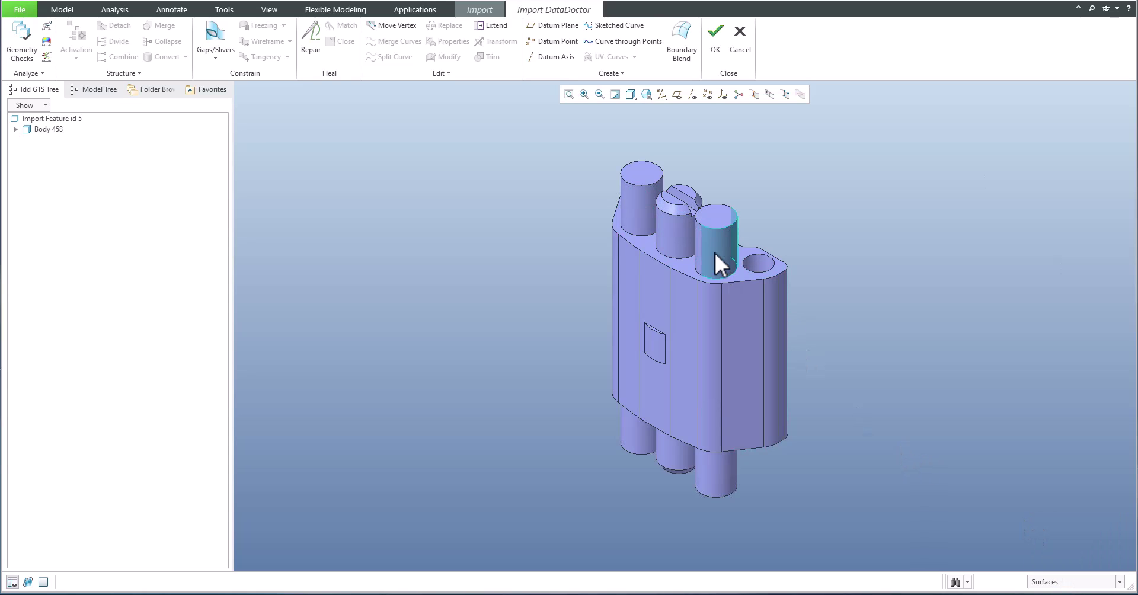
click(717, 225)
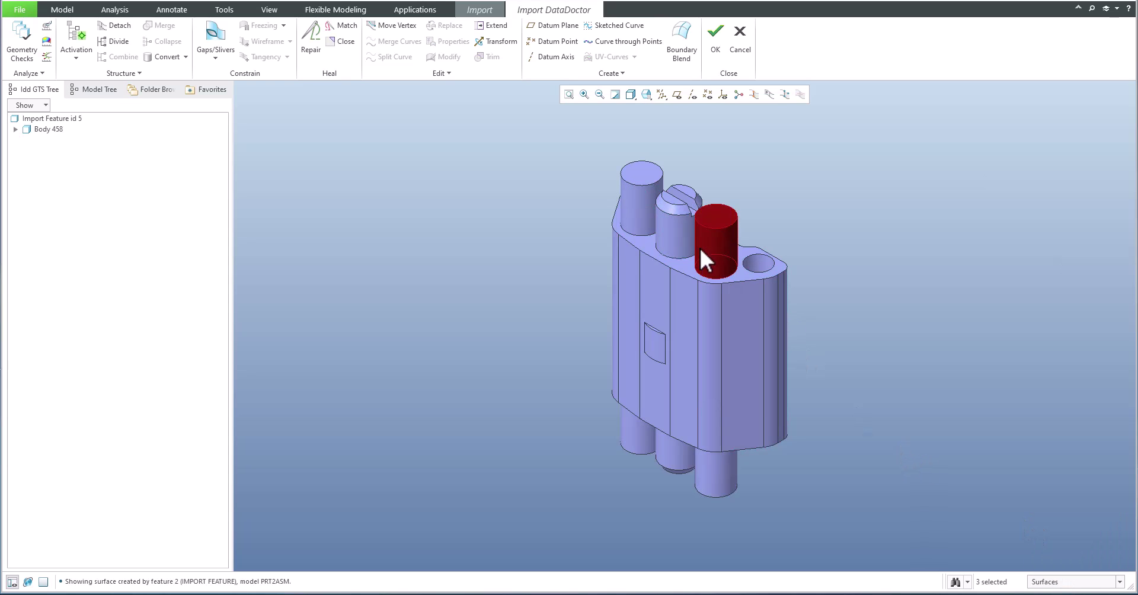
middle_drag(706, 296, 741, 289)
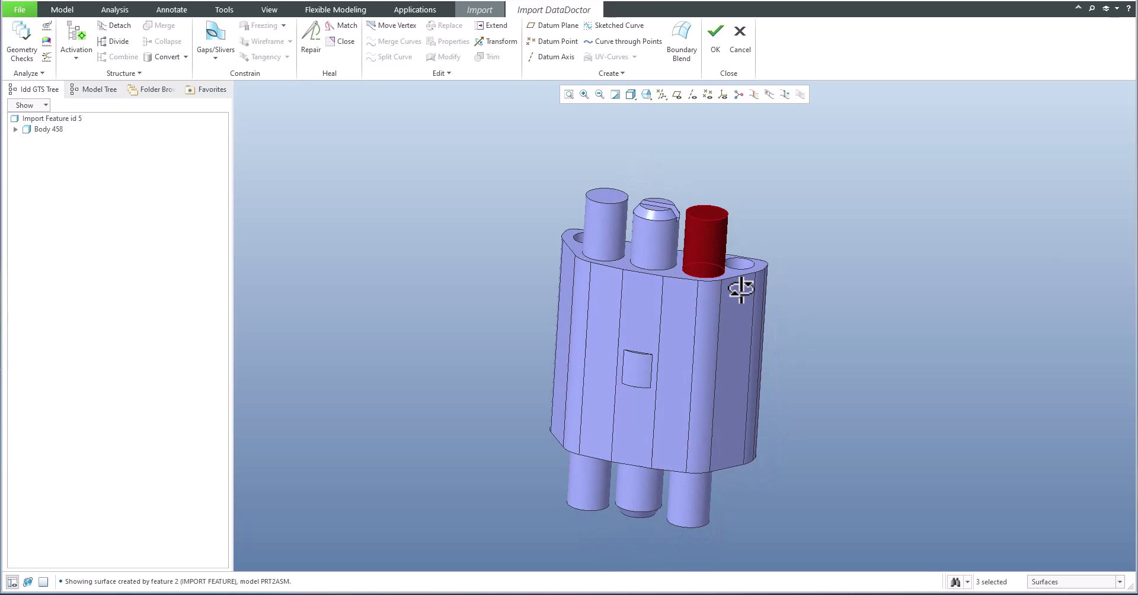
scroll(692, 370, up, 2)
middle_drag(691, 388, 684, 373)
scroll(695, 434, down, 2)
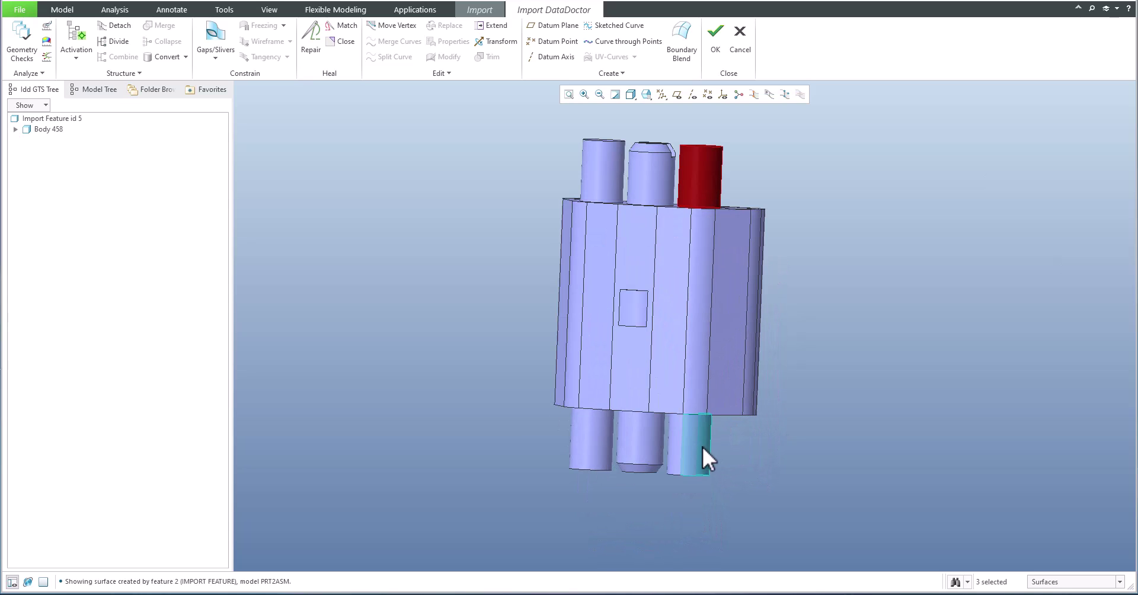
click(681, 442)
middle_drag(679, 442, 684, 490)
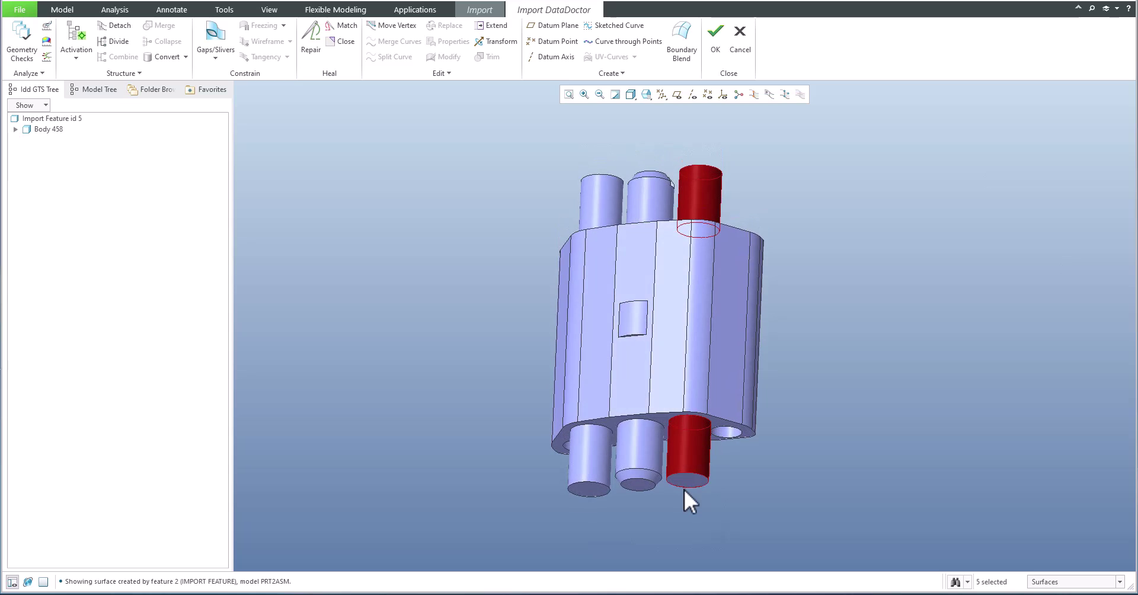
click(642, 320)
middle_drag(642, 320, 645, 381)
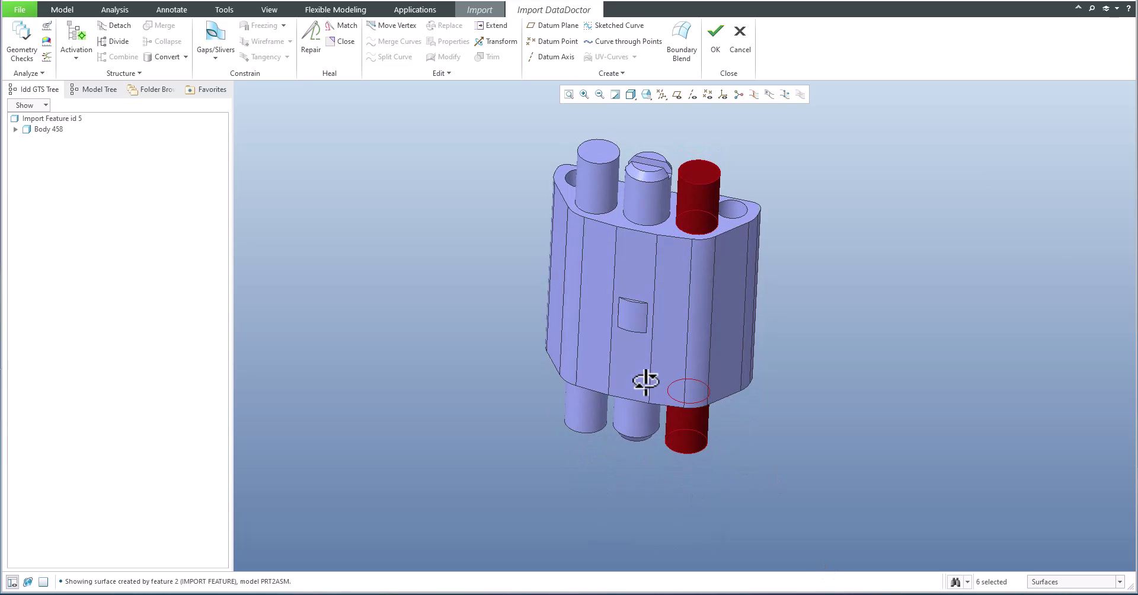
middle_drag(609, 320, 593, 356)
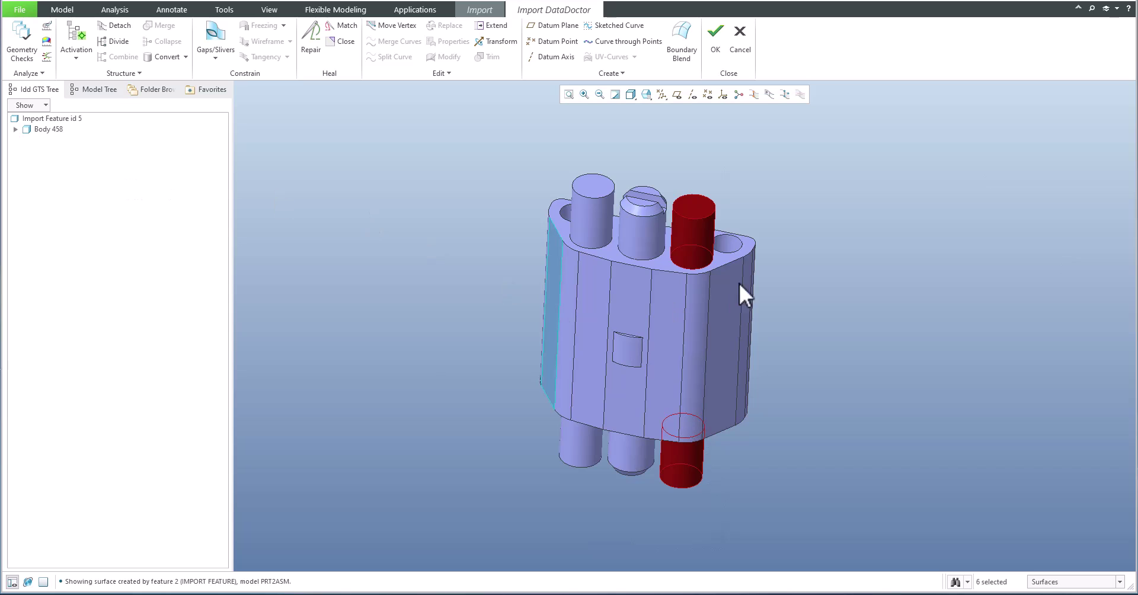
right_click(773, 201)
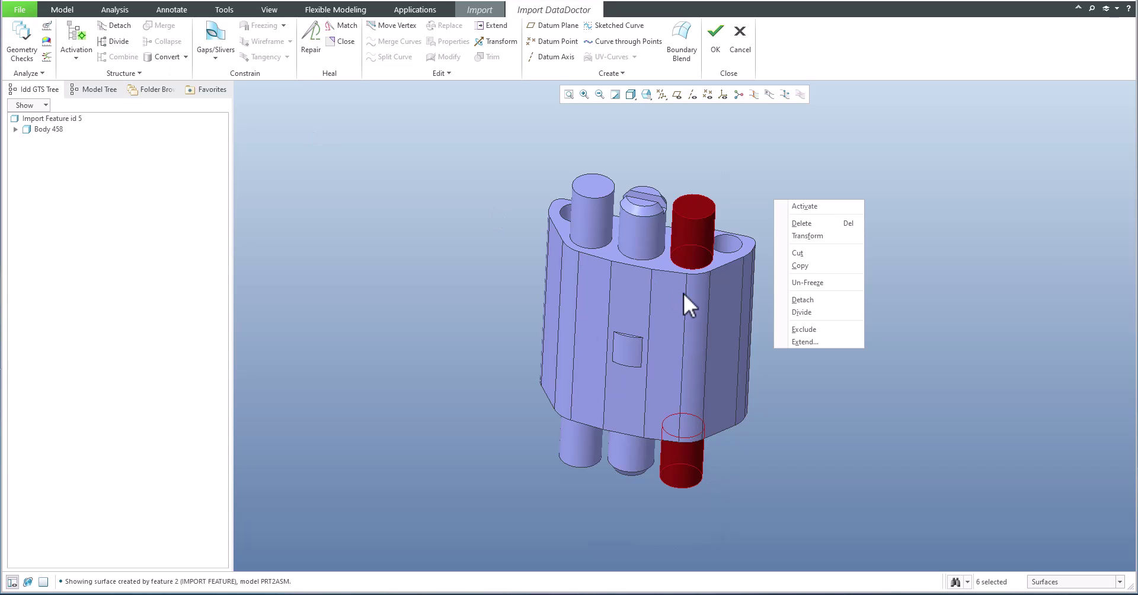
click(814, 300)
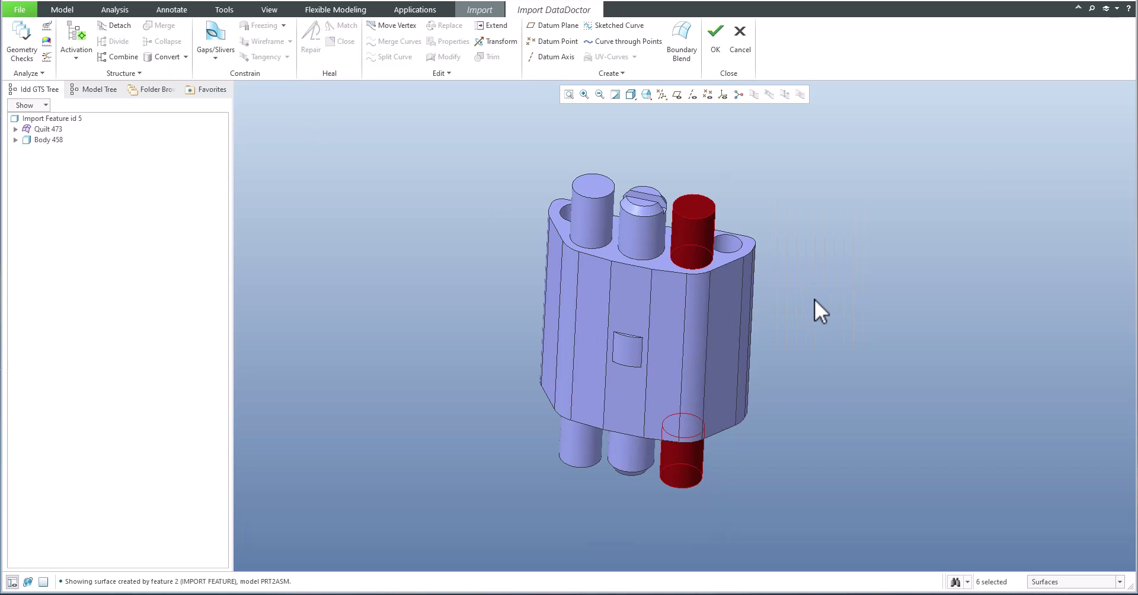
click(44, 129)
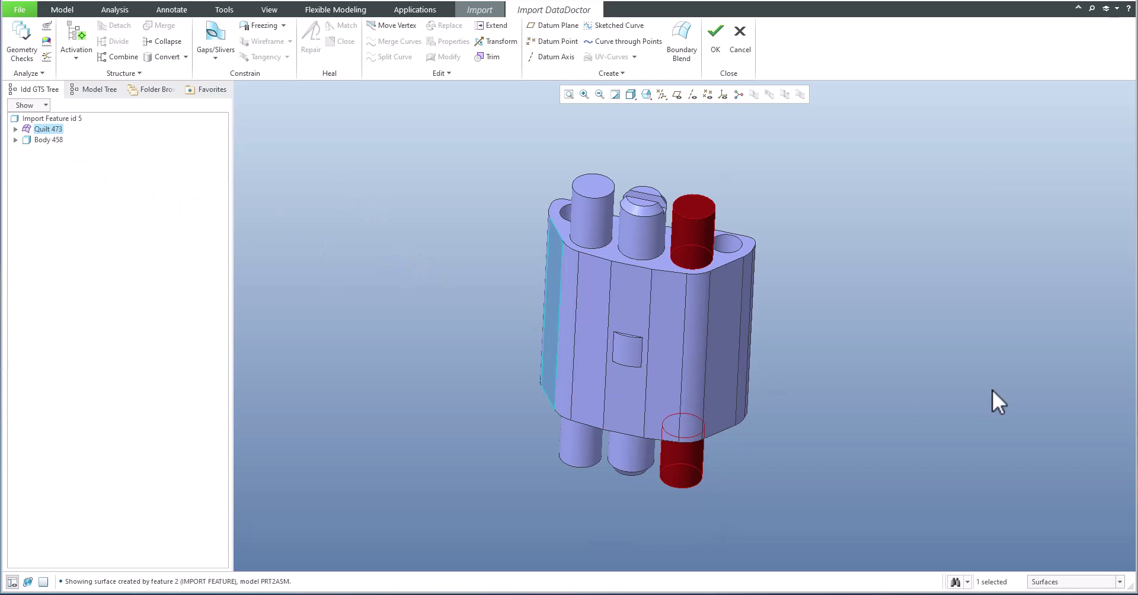
click(947, 351)
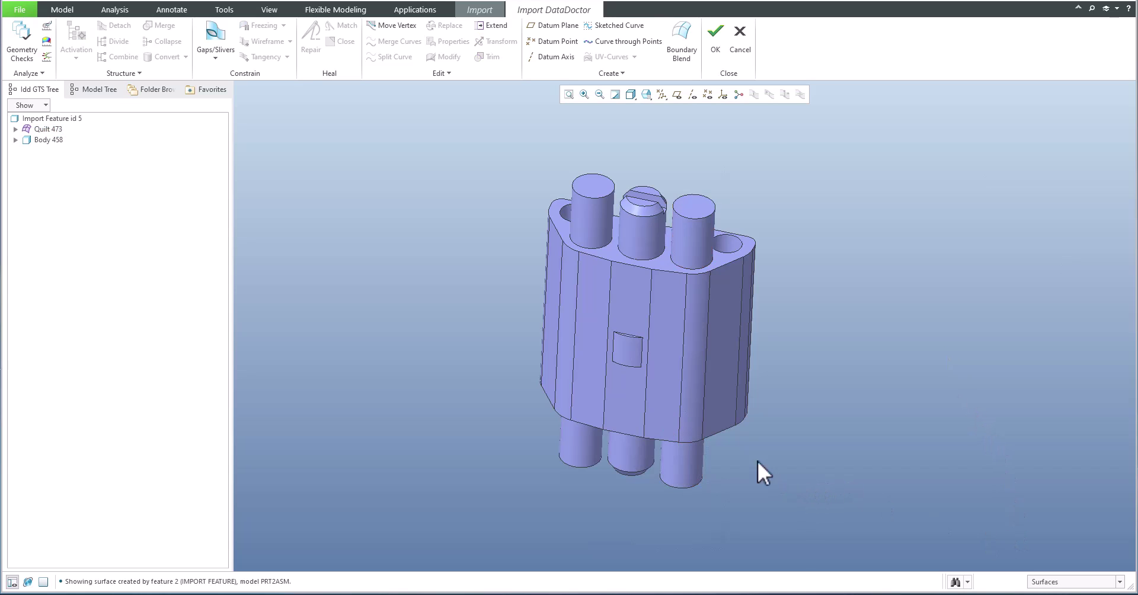
Step: Detach all surfaces of the left-hand plain pin, at both its upper and lower ends, from the body
drag(523, 150, 660, 268)
click(595, 218)
ctrl+click(600, 216)
ctrl+click(595, 185)
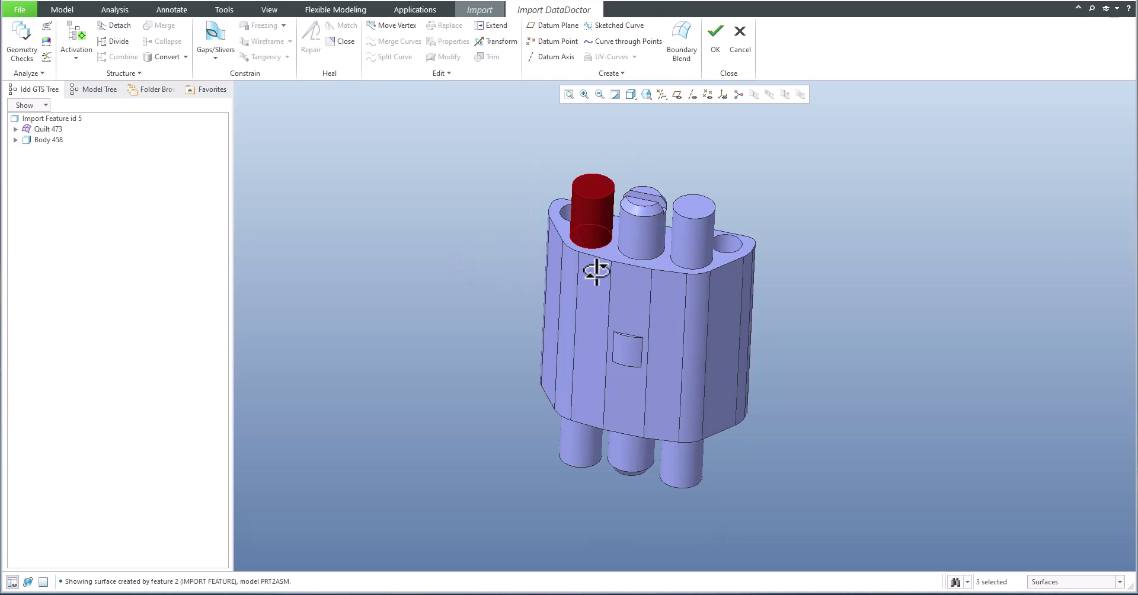
middle_drag(597, 271, 607, 243)
ctrl+click(558, 507)
ctrl+click(544, 490)
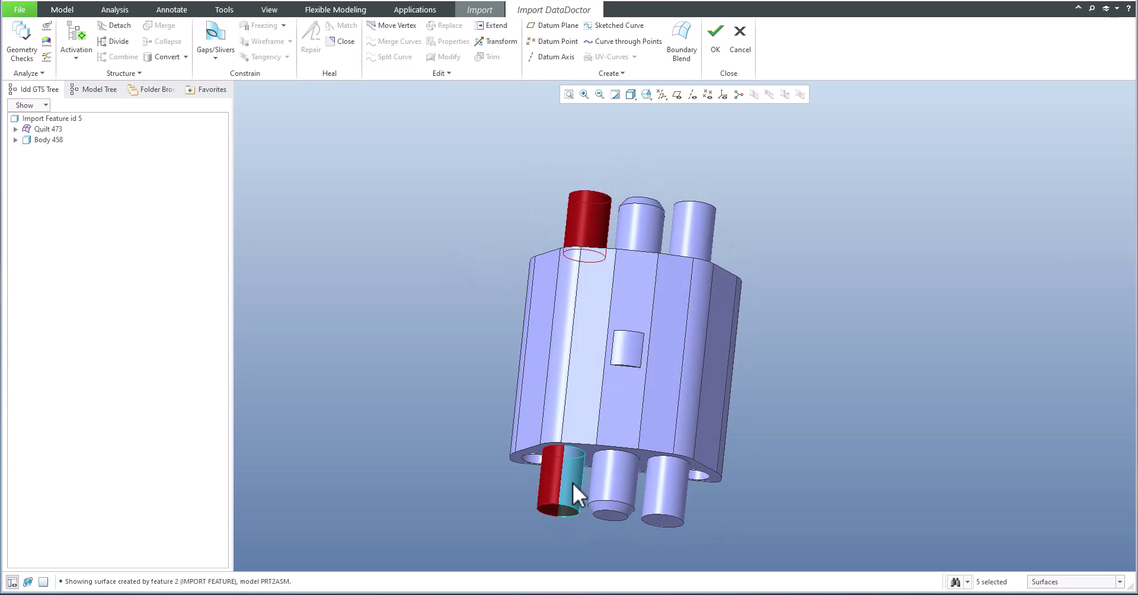
ctrl+click(572, 482)
right_click(480, 295)
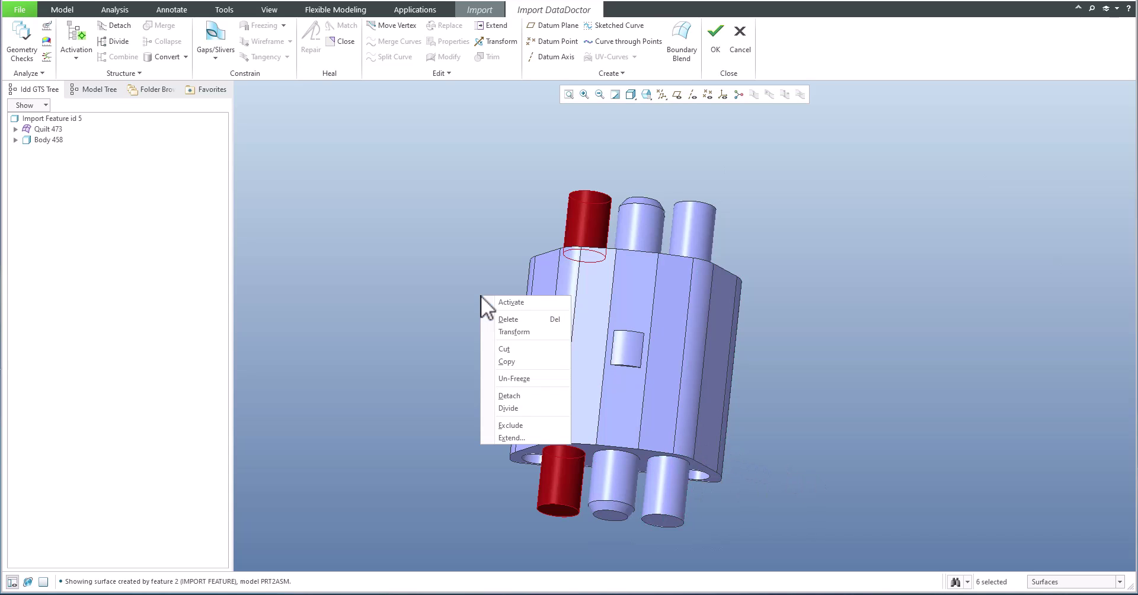
click(508, 396)
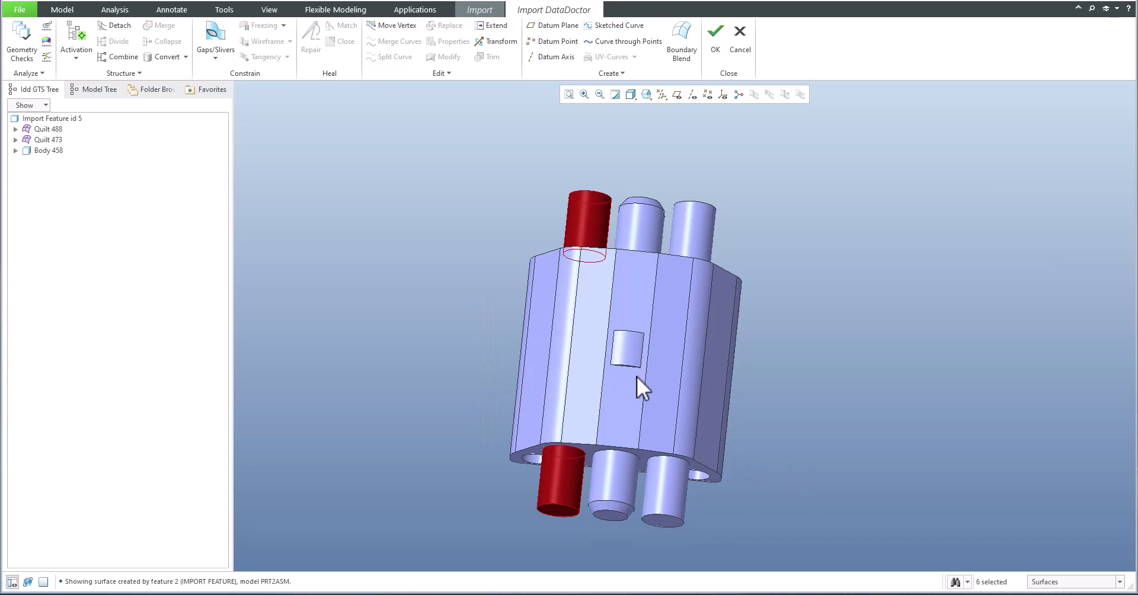
Step: Detach all surfaces of the middle slotted pin, including its chamfers, slot faces and lower end, from the body
click(601, 490)
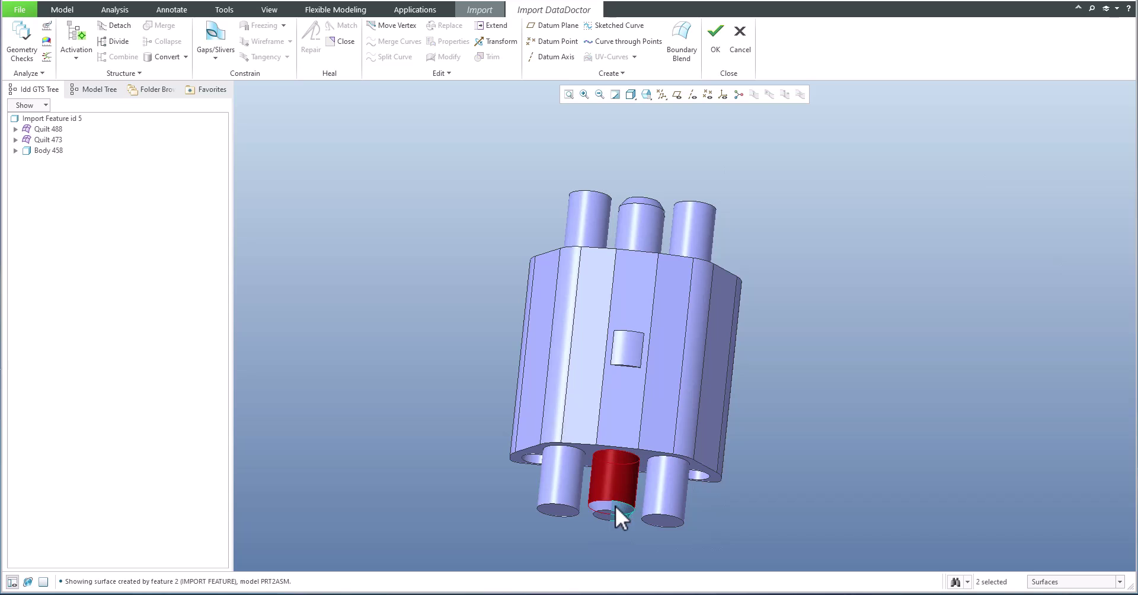
ctrl+click(605, 507)
ctrl+click(605, 514)
middle_drag(621, 462, 627, 460)
scroll(636, 205, down, 5)
ctrl+click(666, 227)
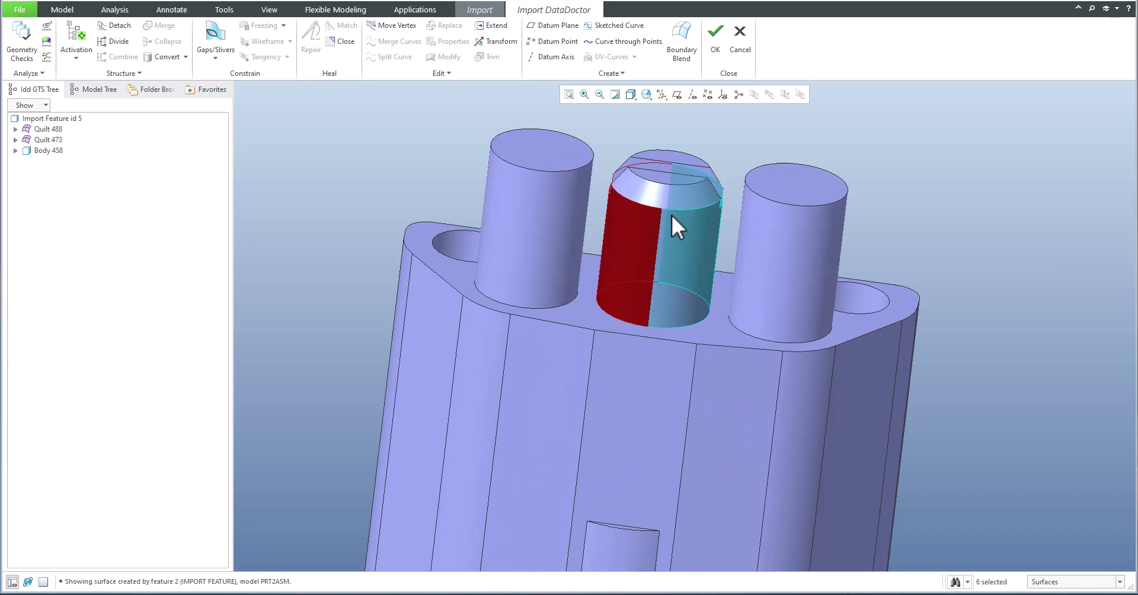
ctrl+click(667, 207)
middle_drag(663, 200, 675, 259)
ctrl+click(658, 173)
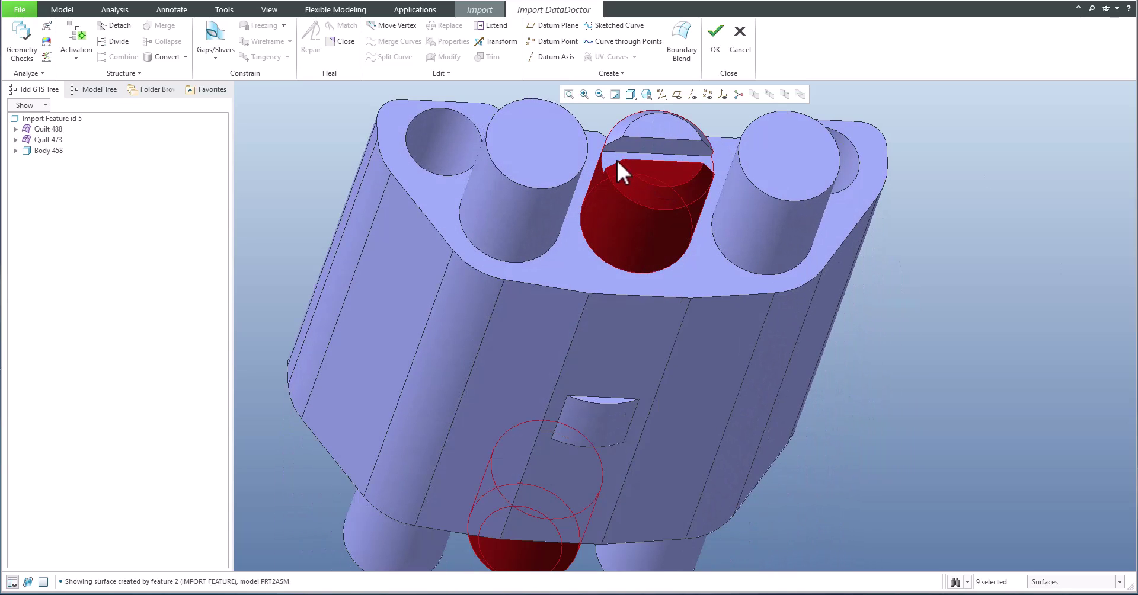
ctrl+click(616, 157)
ctrl+click(619, 144)
ctrl+click(635, 129)
ctrl+click(622, 136)
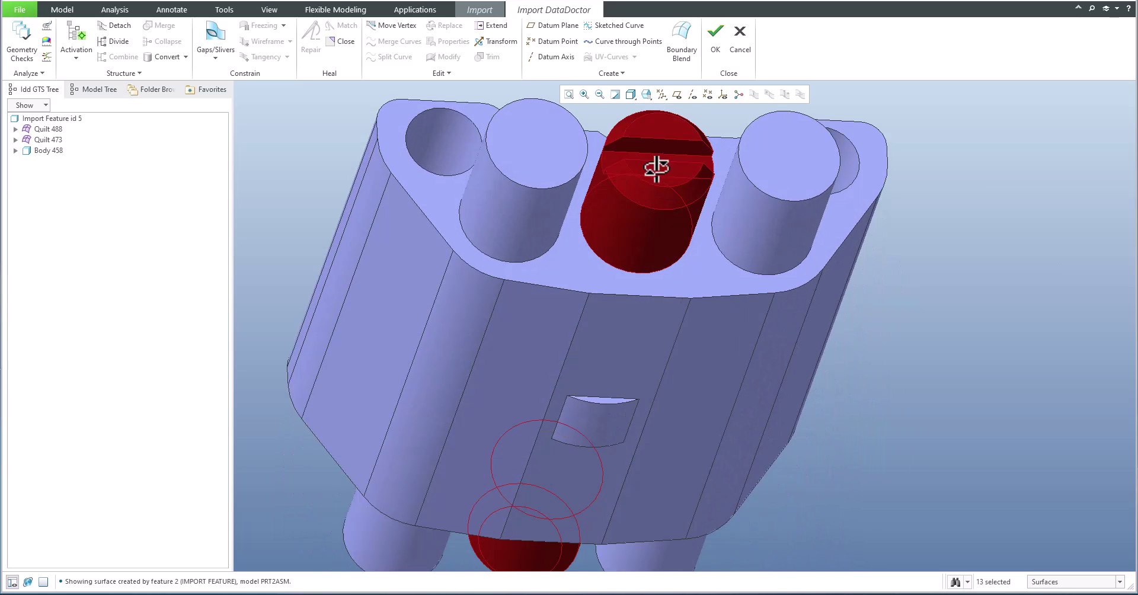
middle_drag(655, 168, 664, 195)
ctrl+click(654, 178)
scroll(683, 268, down, 3)
middle_drag(684, 268, 610, 184)
right_click(498, 196)
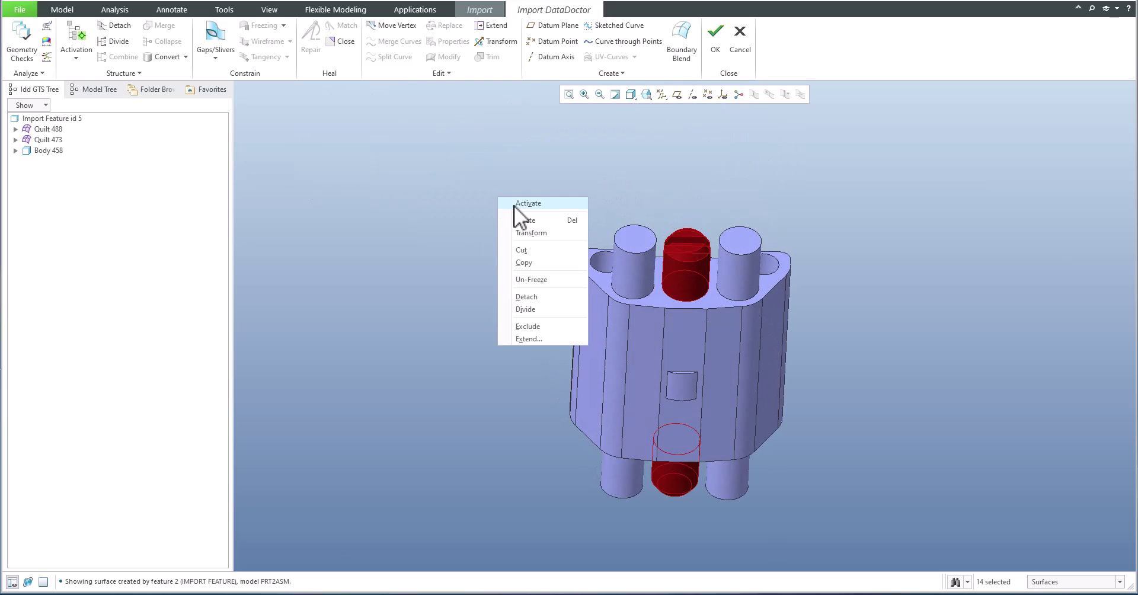
click(534, 296)
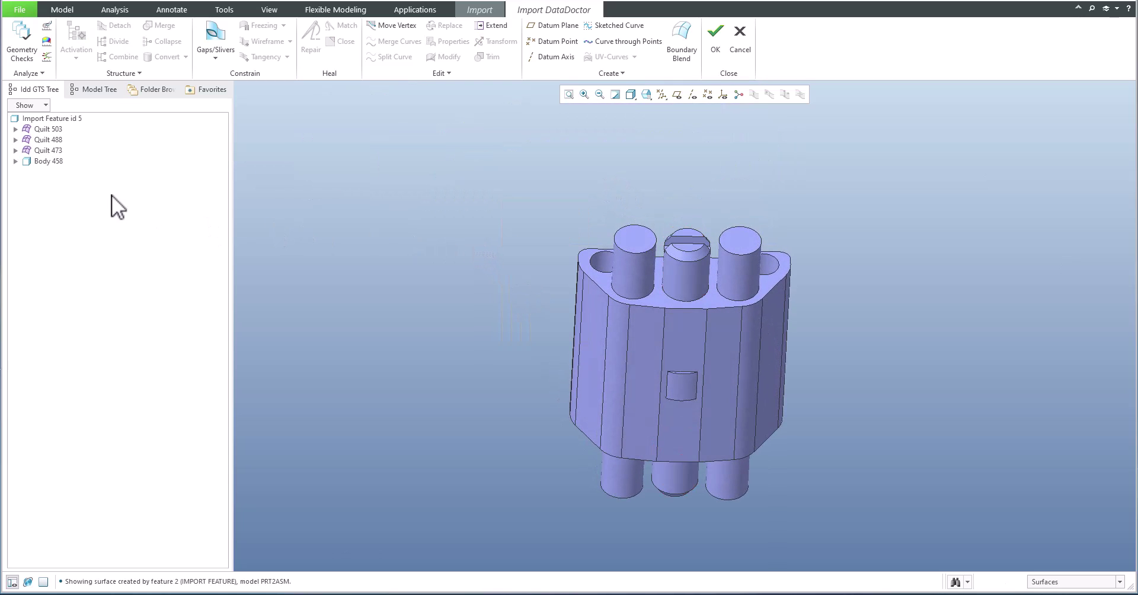
Step: Highlight each detached quilt and the remaining body in turn to check which surfaces each one contains
click(43, 153)
click(46, 140)
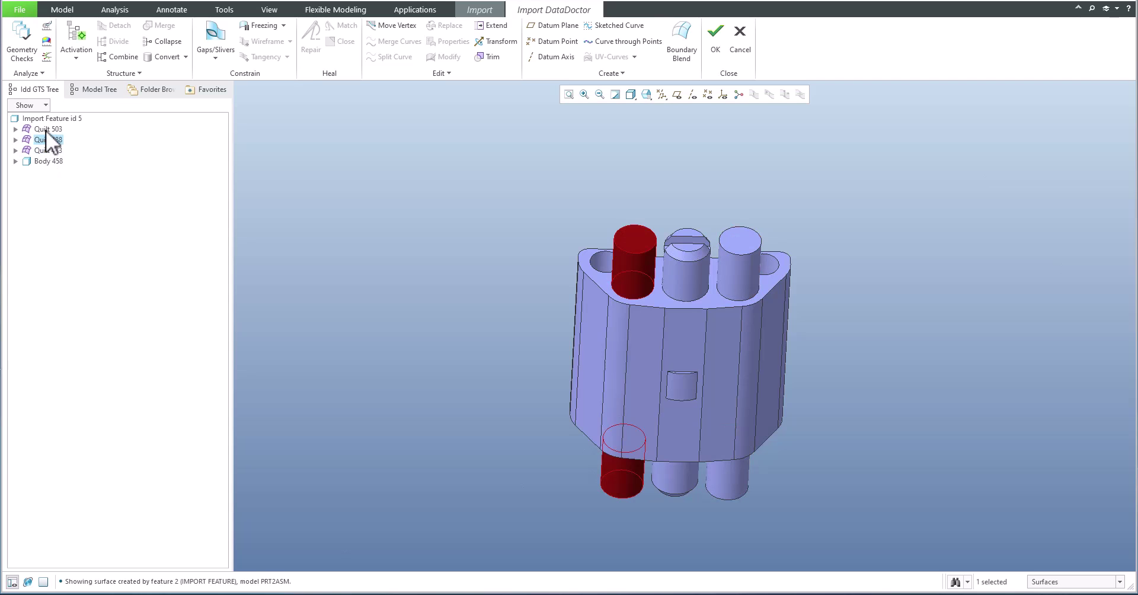
click(45, 131)
click(45, 162)
click(420, 237)
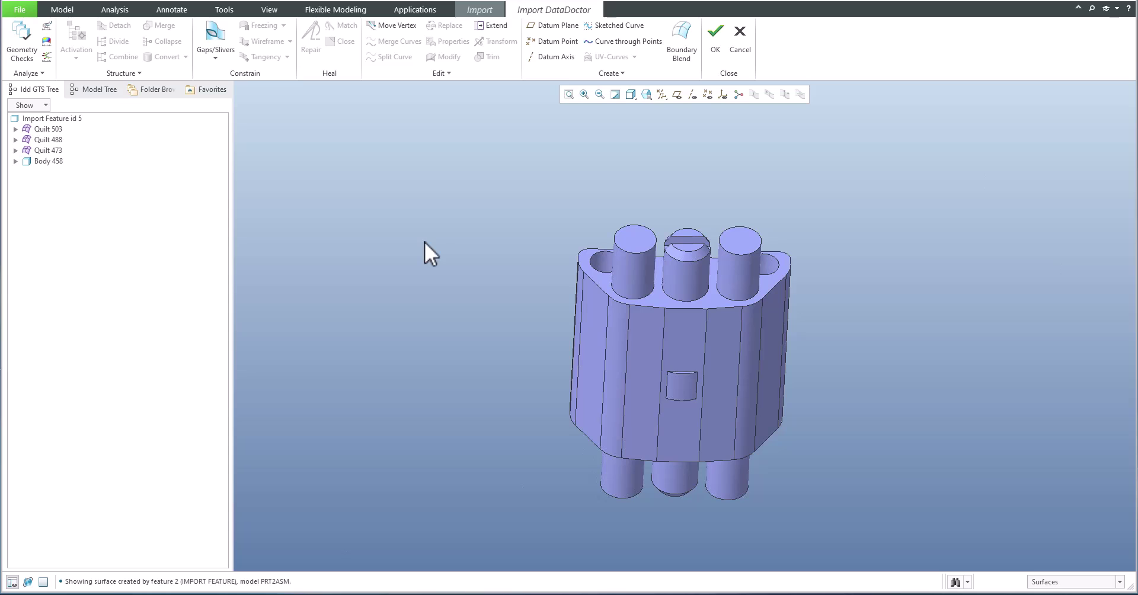
Step: Combine the housing body's surfaces into a separate body and collapse that body in the geometry structure
click(52, 160)
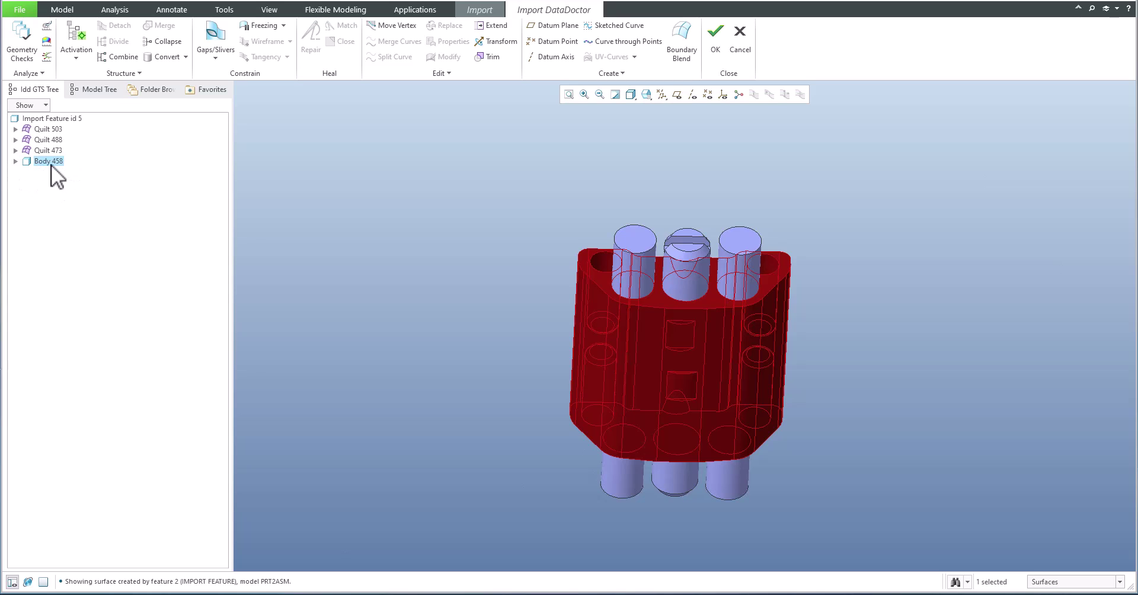
click(123, 58)
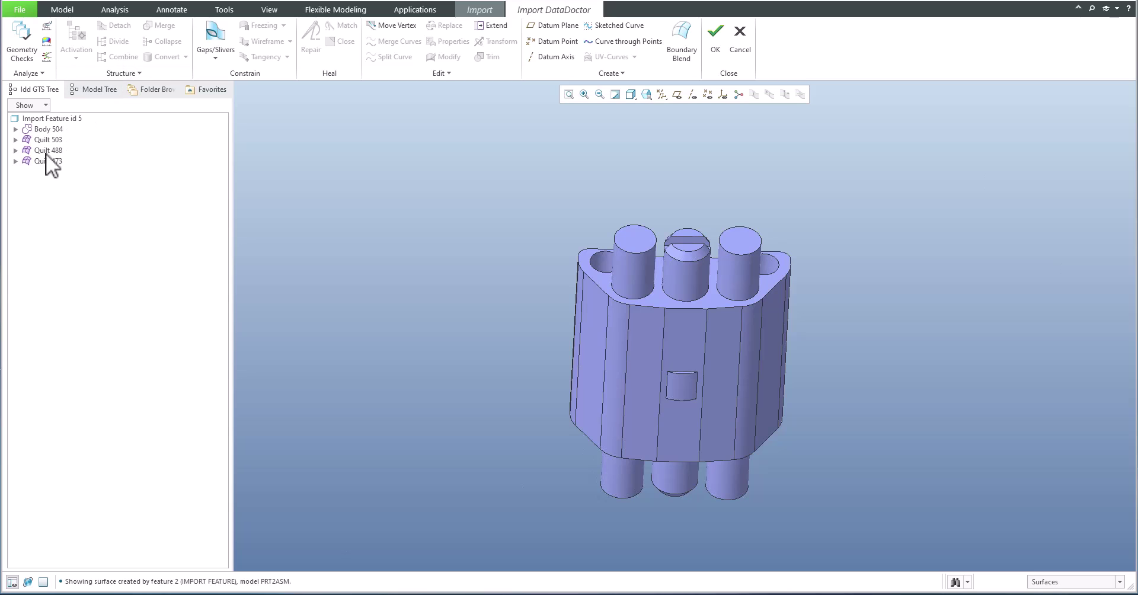
click(46, 130)
click(173, 44)
Step: Highlight the housing body with two pin quilts, and accept the Import DataDoctor edits and the import feature
ctrl+click(44, 138)
ctrl+click(51, 148)
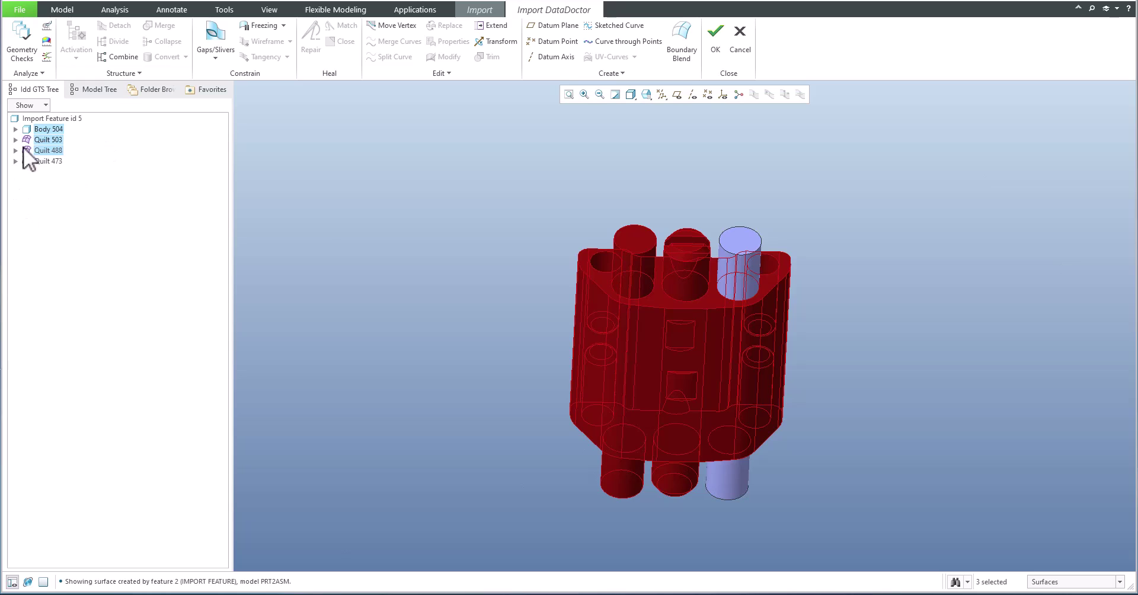
click(422, 275)
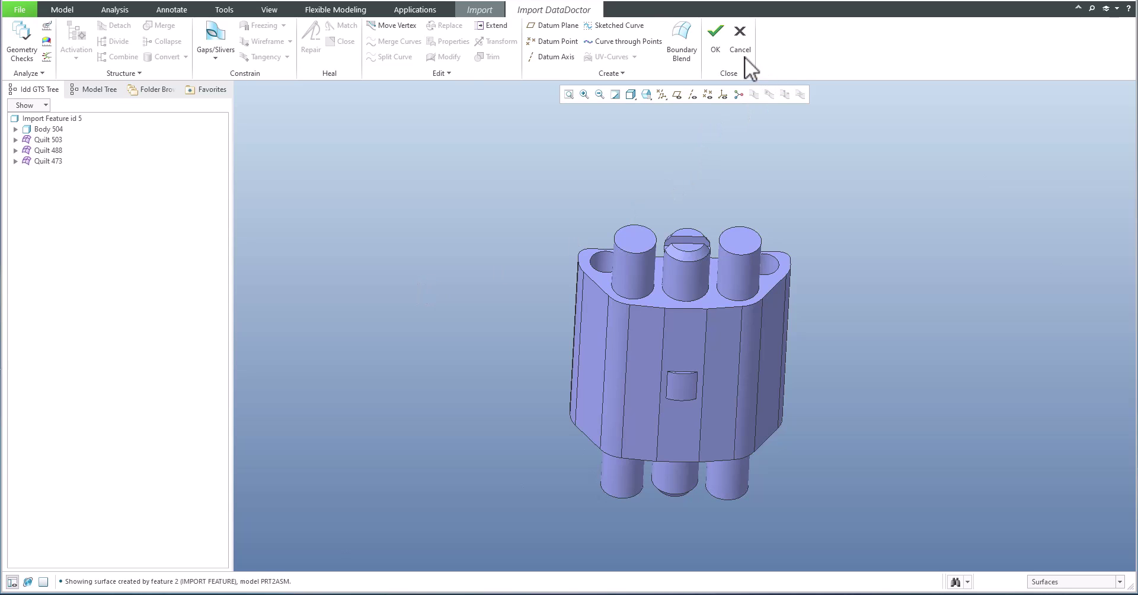
click(717, 35)
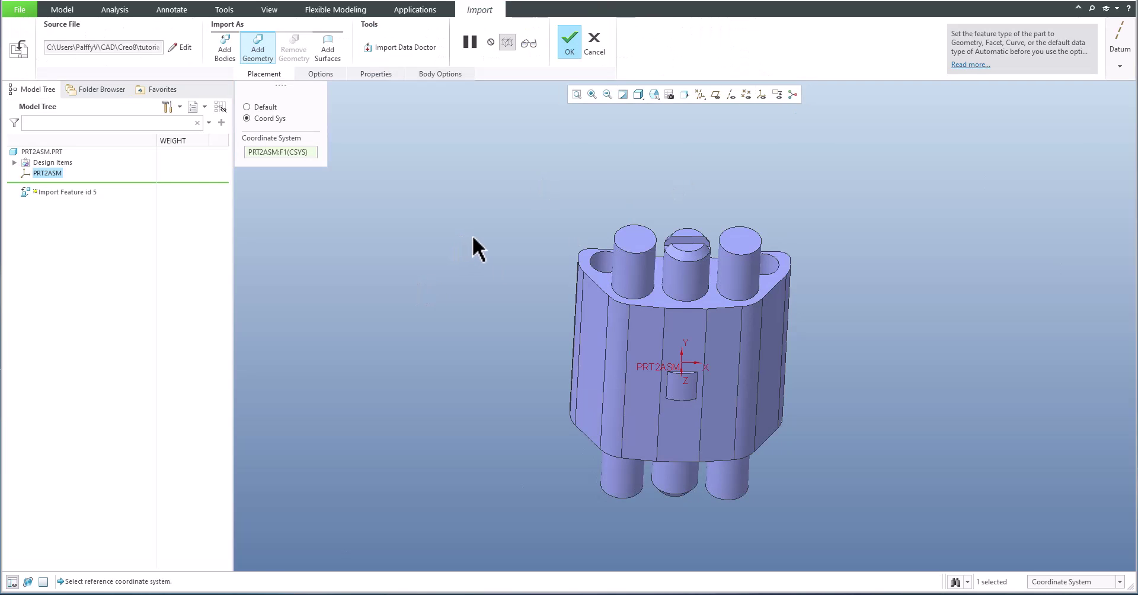
click(569, 52)
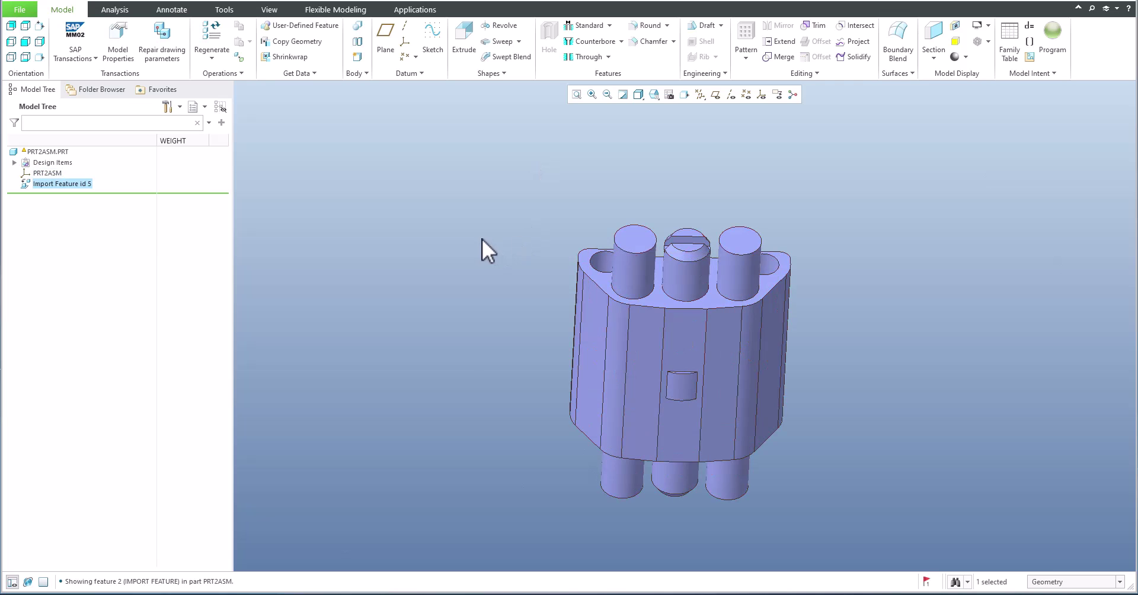
Step: List the import feature's quilts under the design items and rename the housing quilt MAIN
click(14, 162)
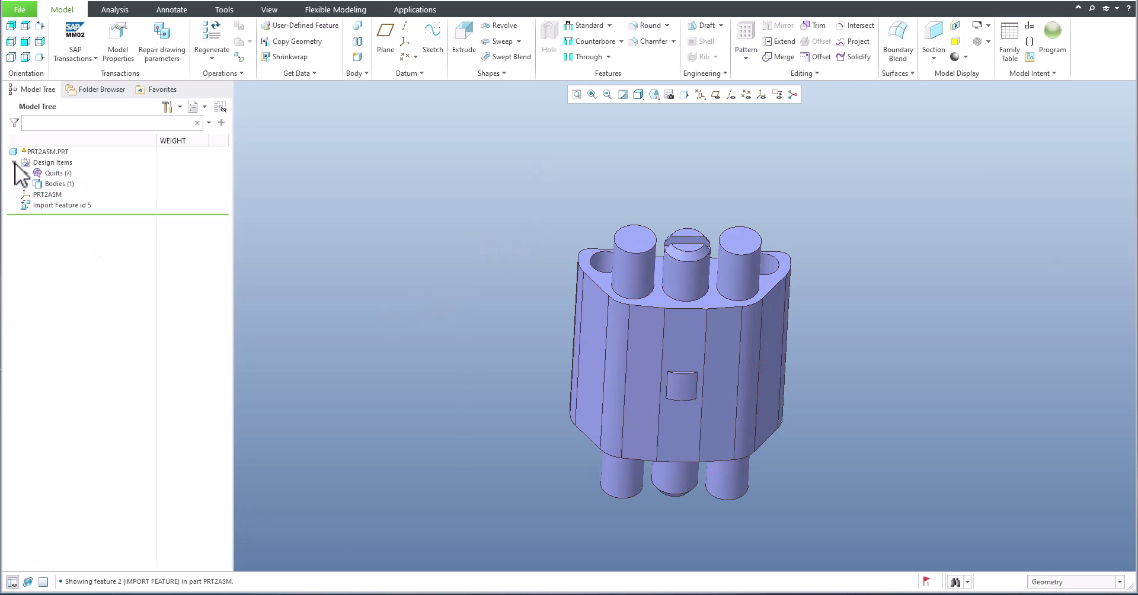
click(26, 173)
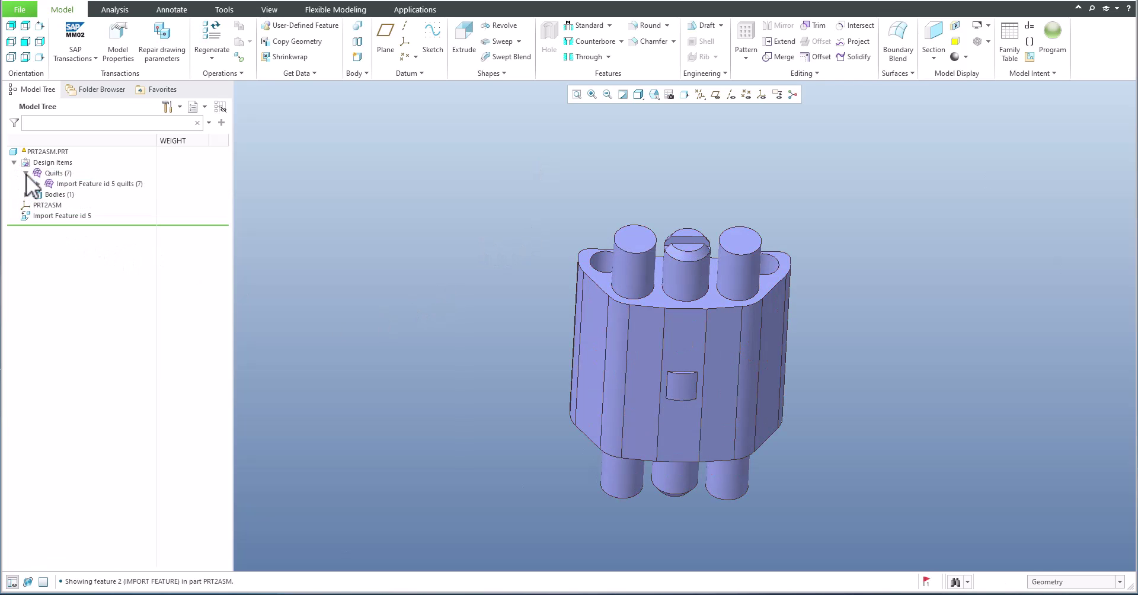
click(38, 183)
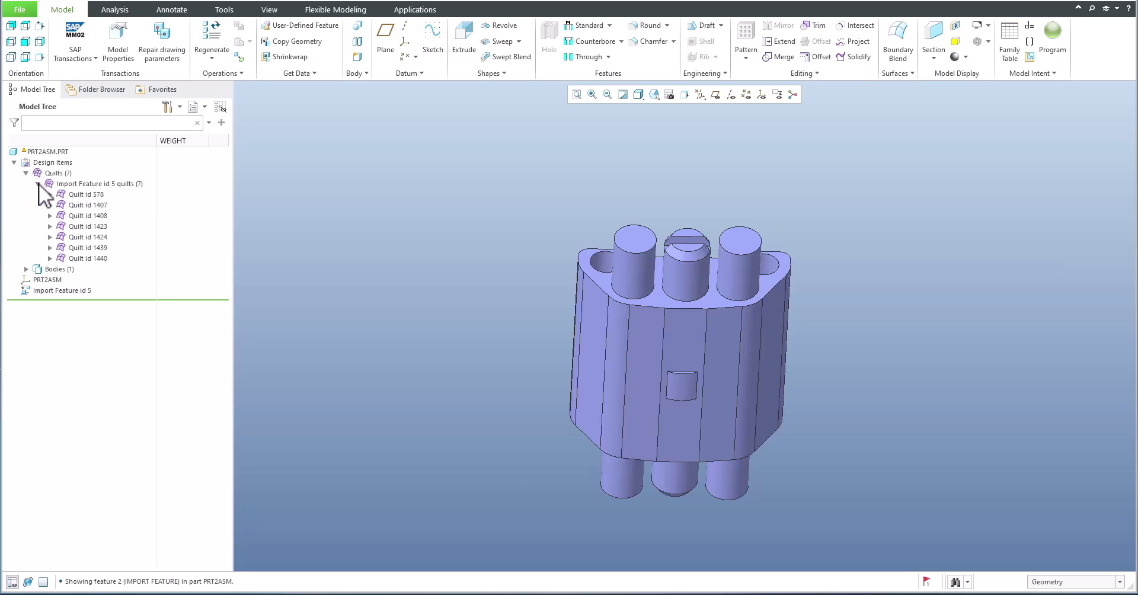
click(84, 194)
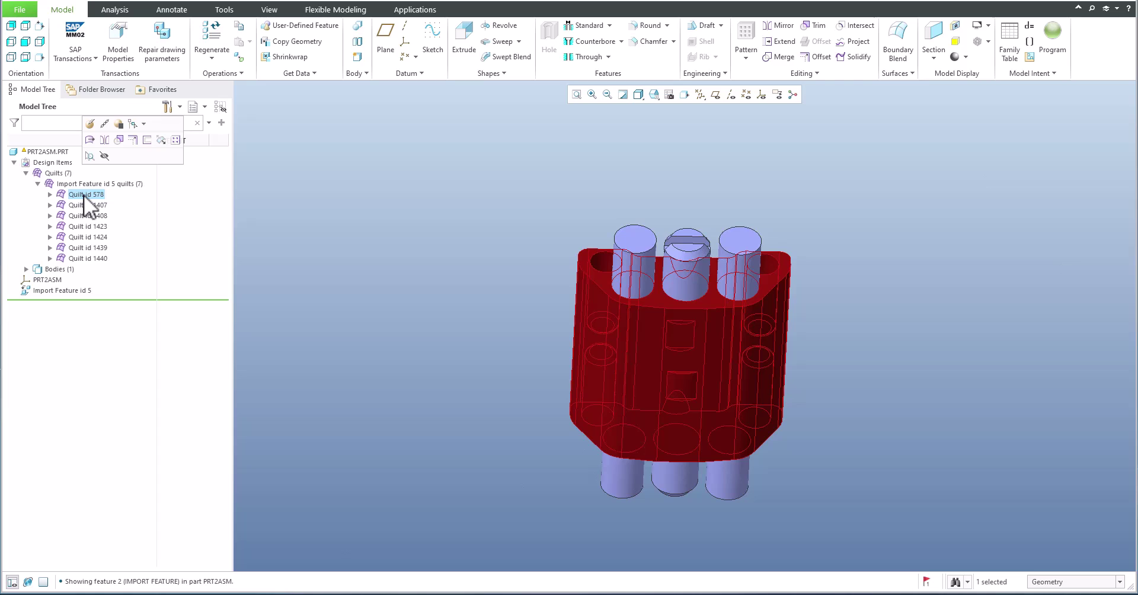
click(84, 195)
text(mani)
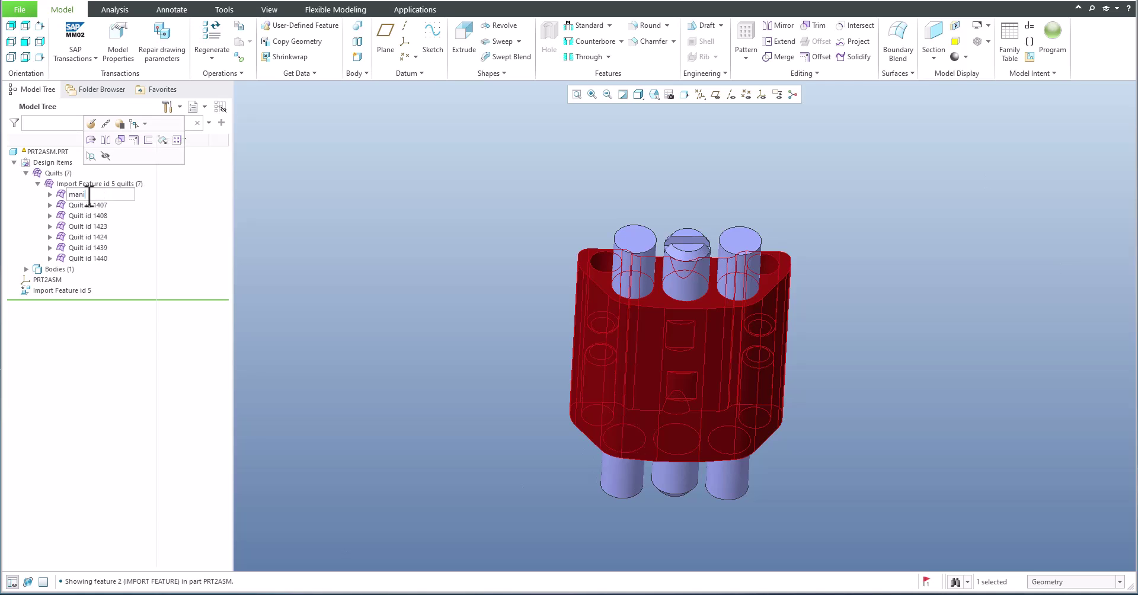
key(BackSpace)
key(BackSpace)
text(in)
key(Return)
Step: Rename the right-hand pin's upper quilt 01 and its lower quilt 01B
click(96, 207)
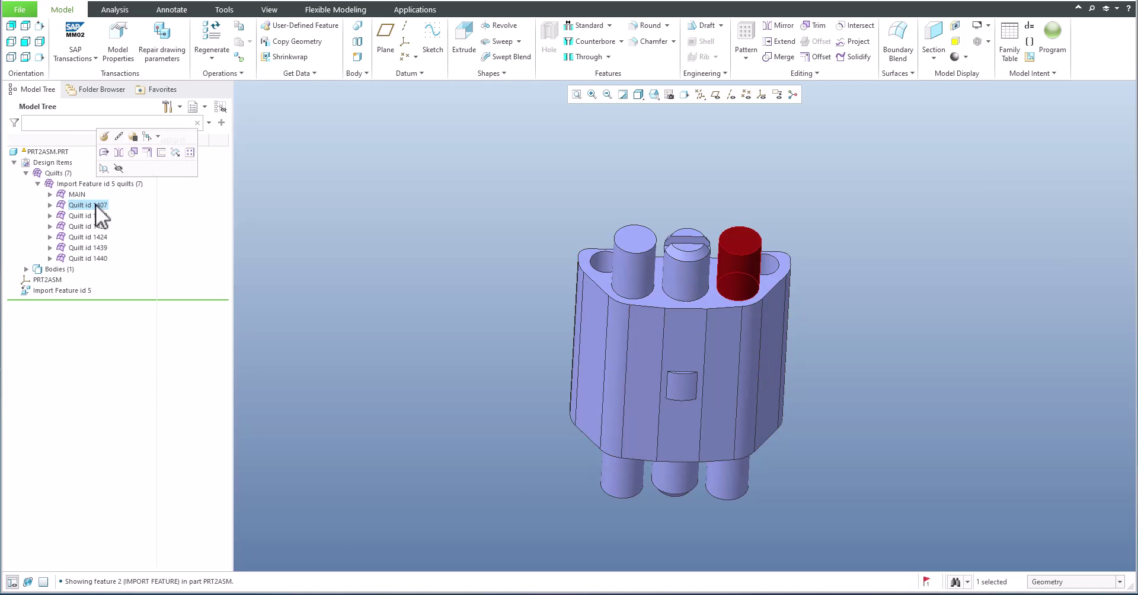
click(95, 205)
text(01)
key(Return)
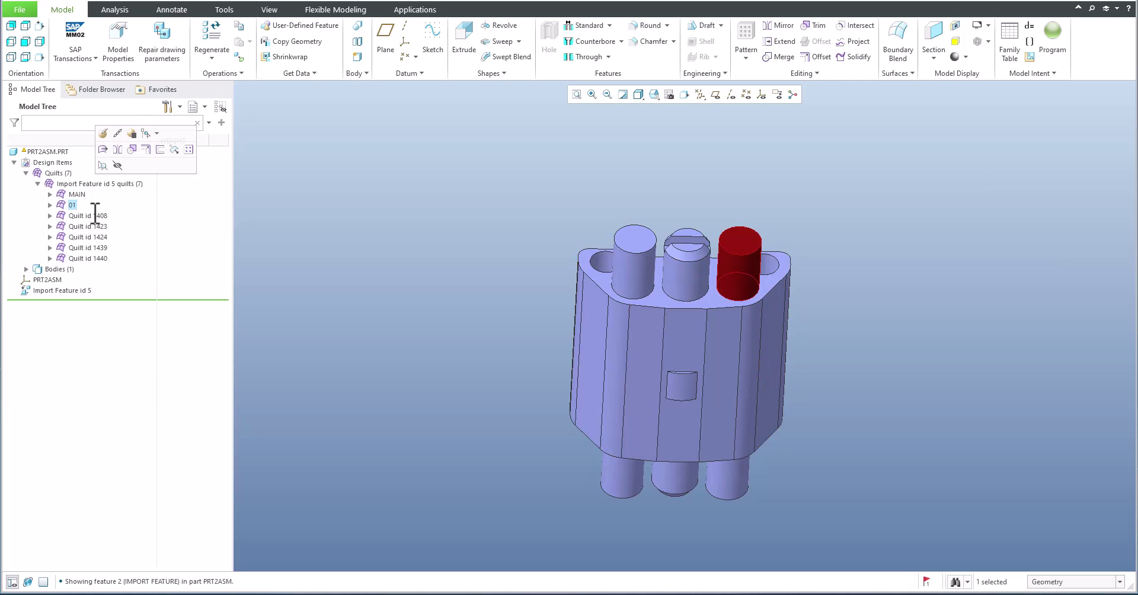
click(94, 216)
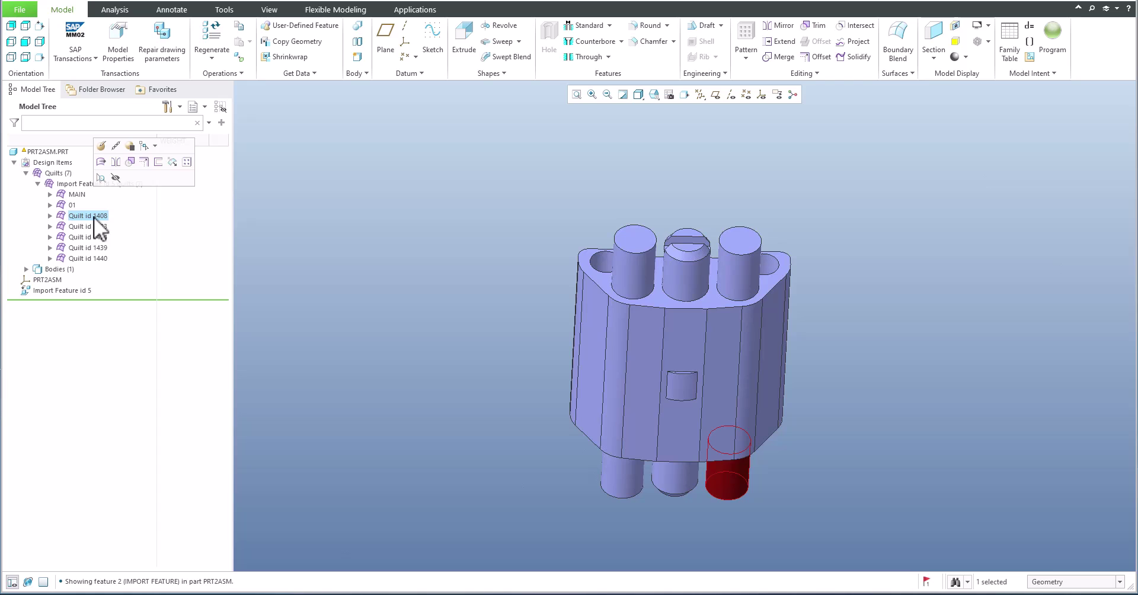
click(94, 216)
text(01B)
Step: Rename the left-hand pin's upper quilt 03 and its lower quilt 03B
click(95, 225)
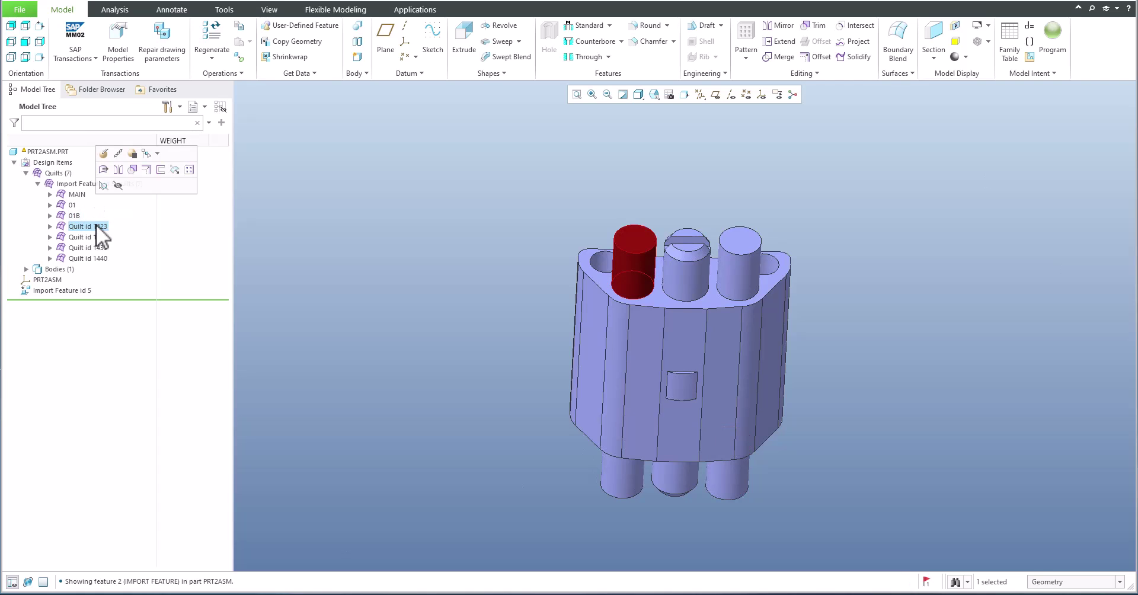
click(95, 226)
text(03)
click(87, 238)
click(88, 238)
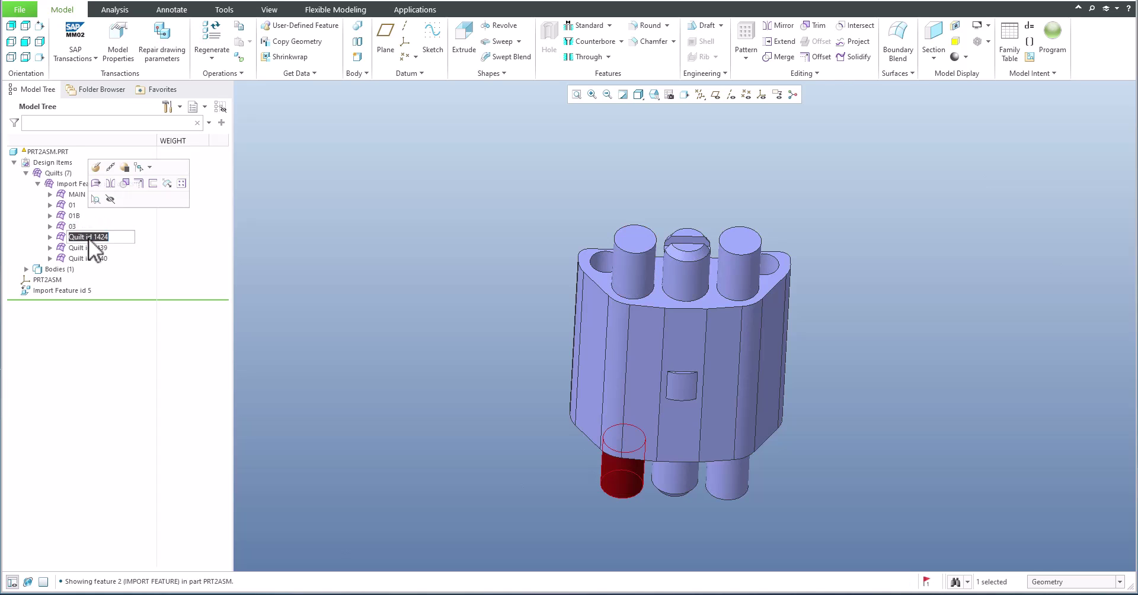
text(03B)
Step: Rename the middle slotted pin's upper quilt 02 and its lower quilt 02B
click(88, 248)
click(88, 248)
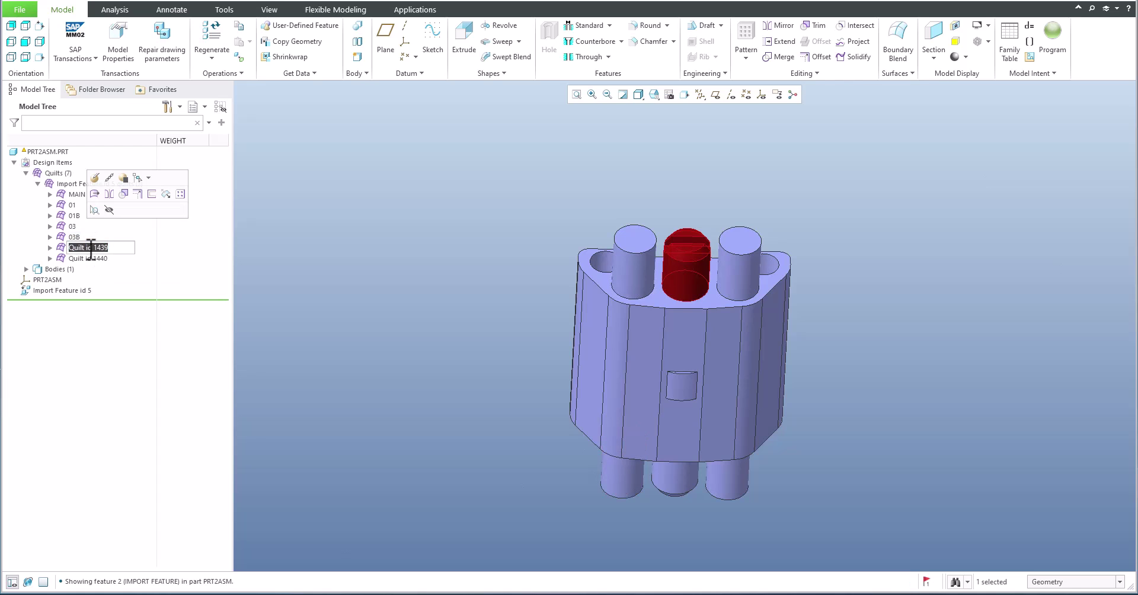
text(02)
click(94, 259)
click(96, 257)
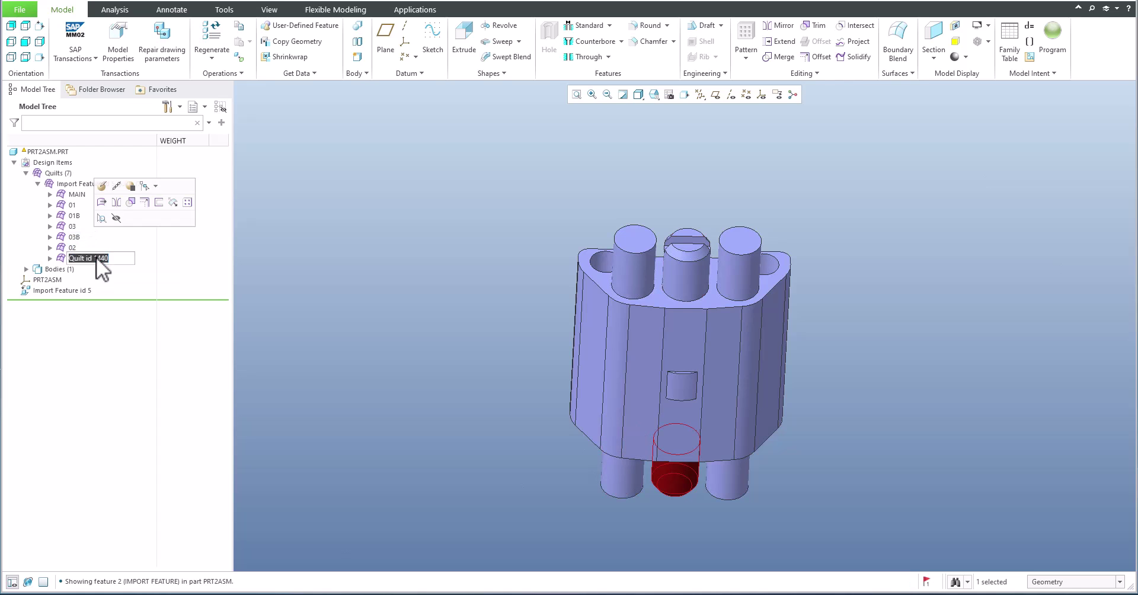
text(02B)
click(437, 323)
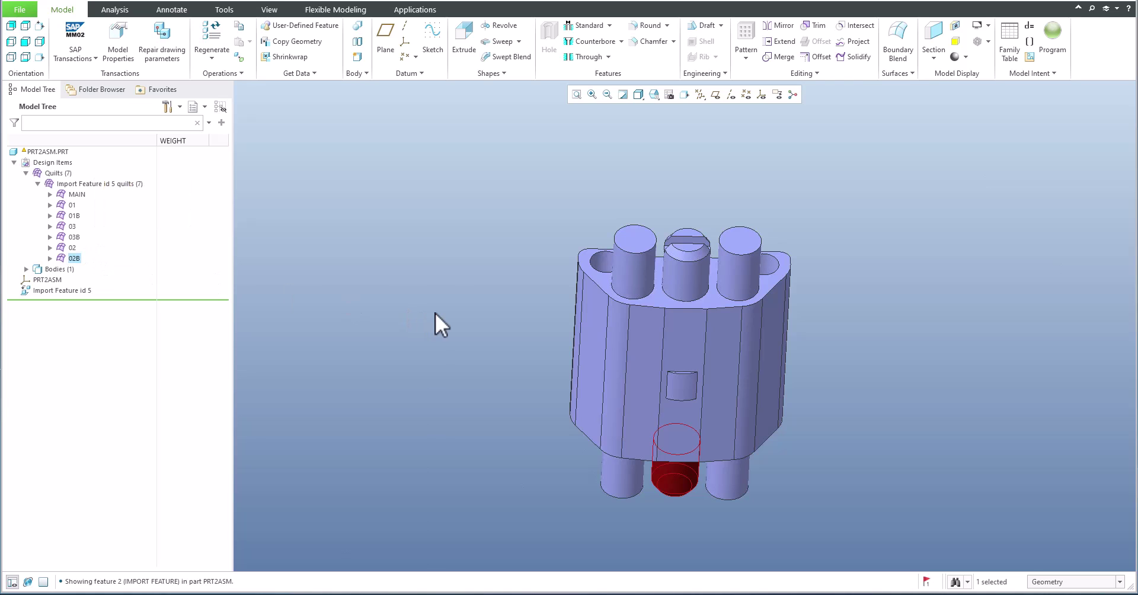
Step: Highlight quilts 01 and 01B in turn to check which pin portions they represent, and highlight the import feature
click(75, 227)
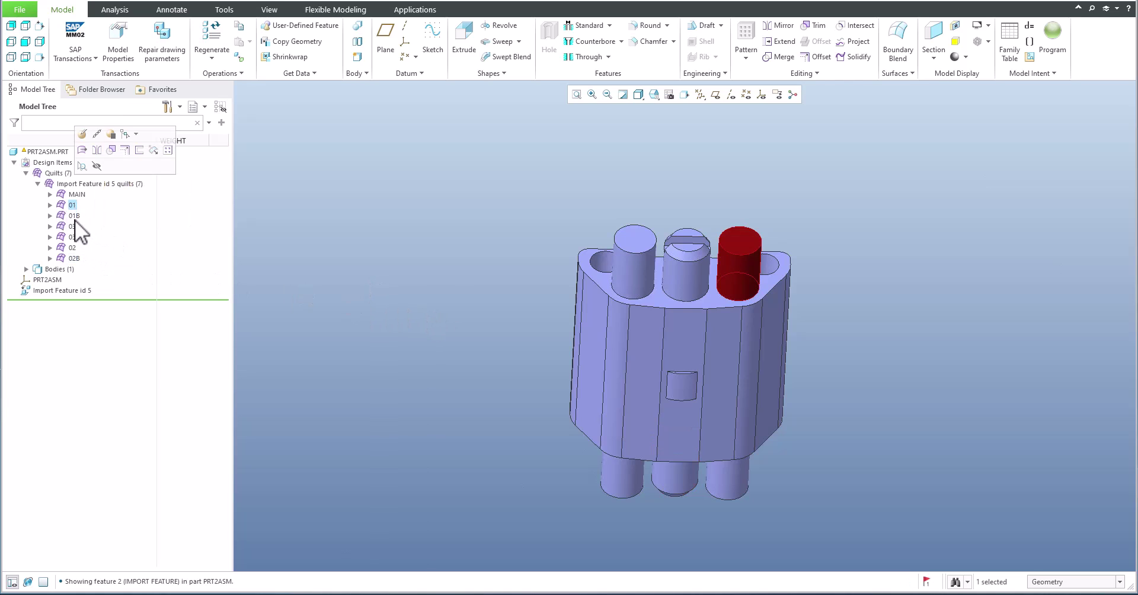
click(74, 216)
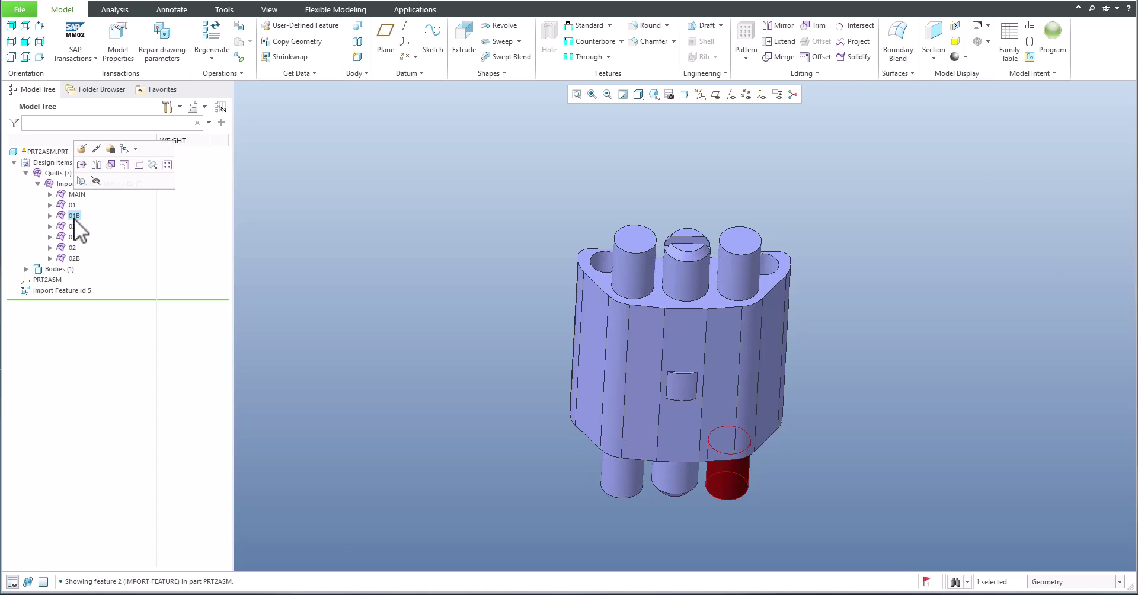
click(389, 243)
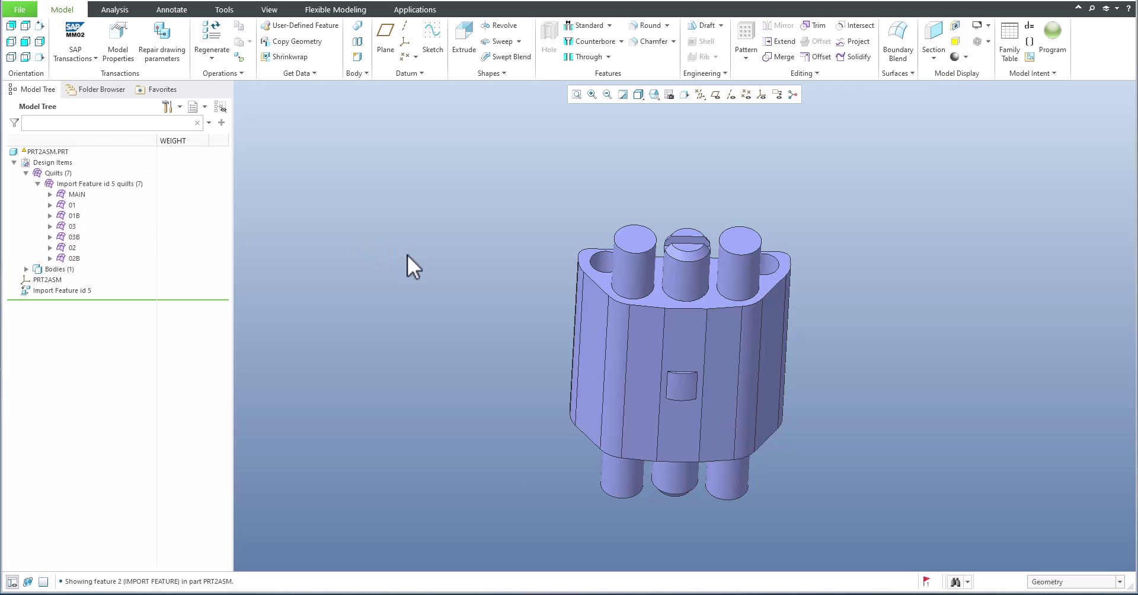
shift+middle_drag(492, 297, 489, 261)
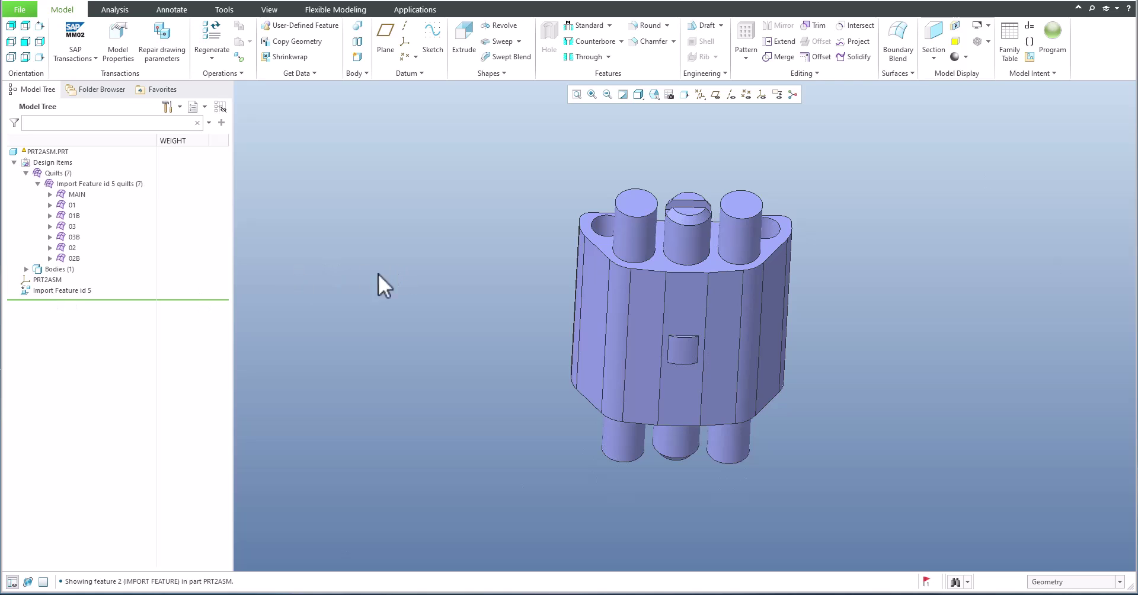
click(47, 291)
click(461, 320)
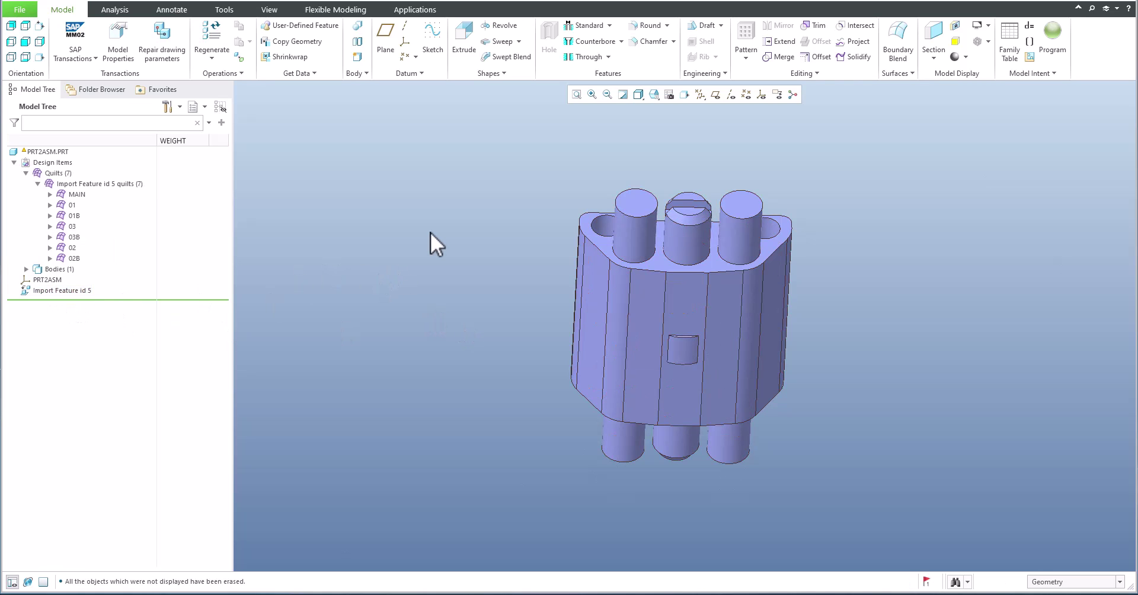
Step: Create a new design assembly named 3d using the default template
key(ctrl+n)
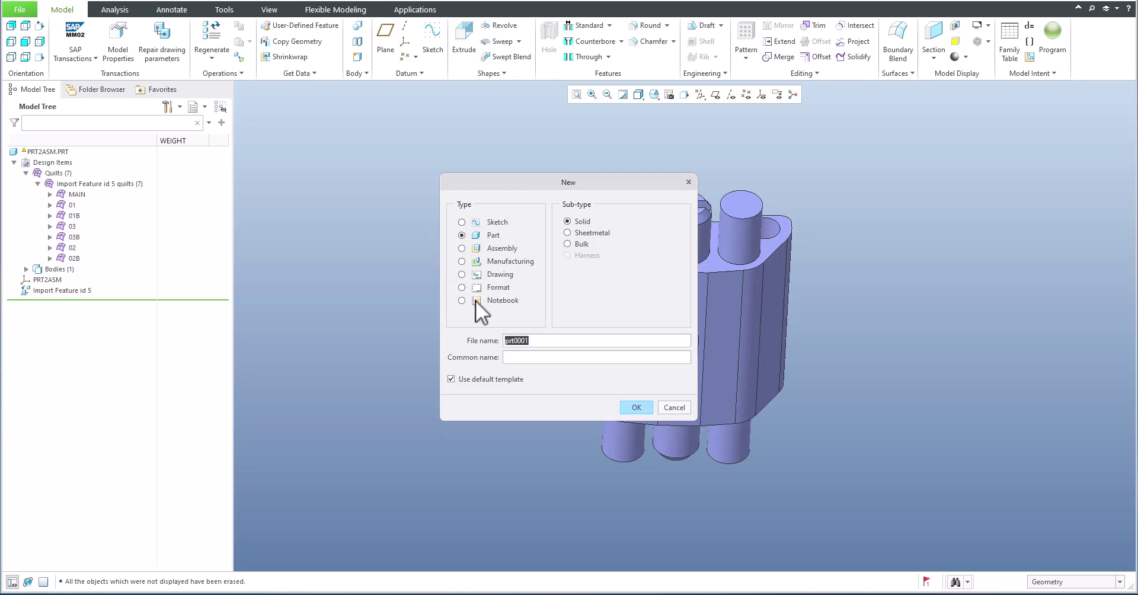
click(477, 248)
text(3d)
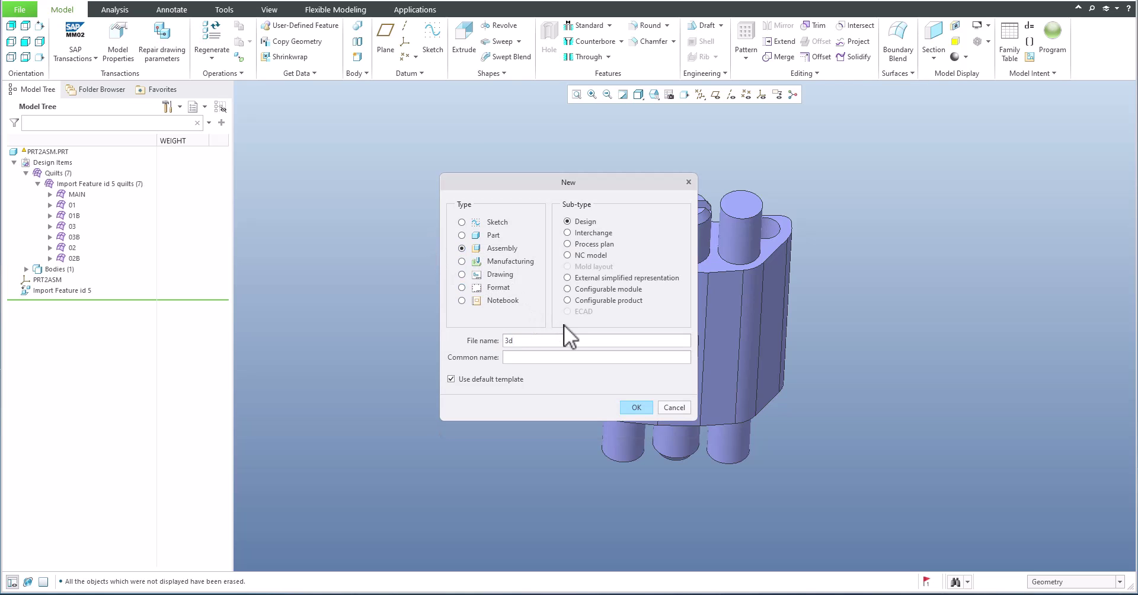
key(Return)
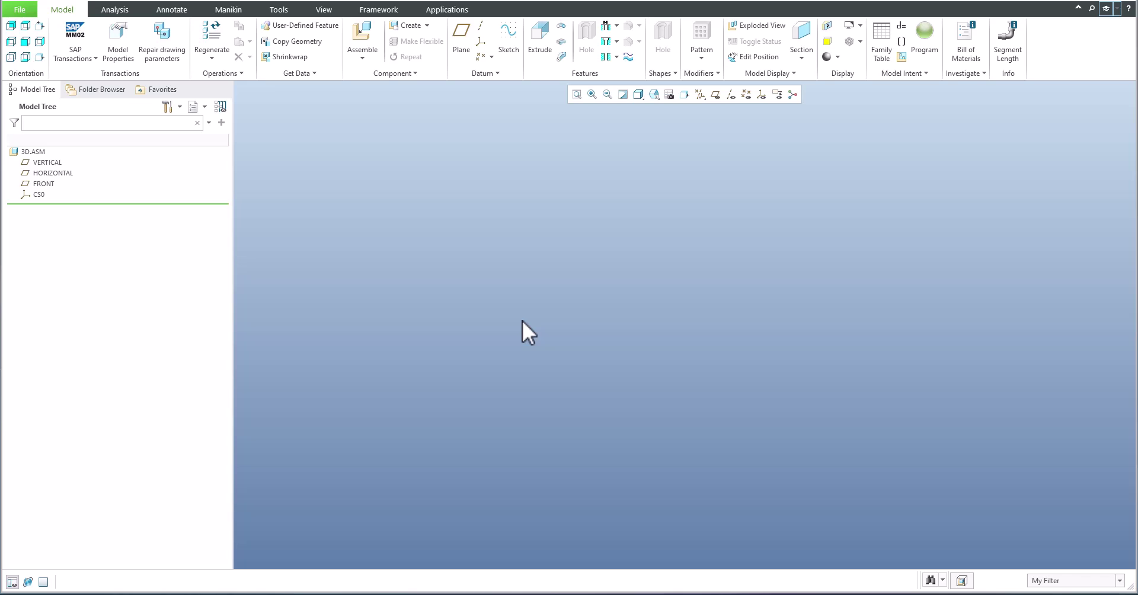
Step: Assemble prt2asm.prt from the session into the assembly and place it with the Default constraint
click(363, 41)
click(383, 280)
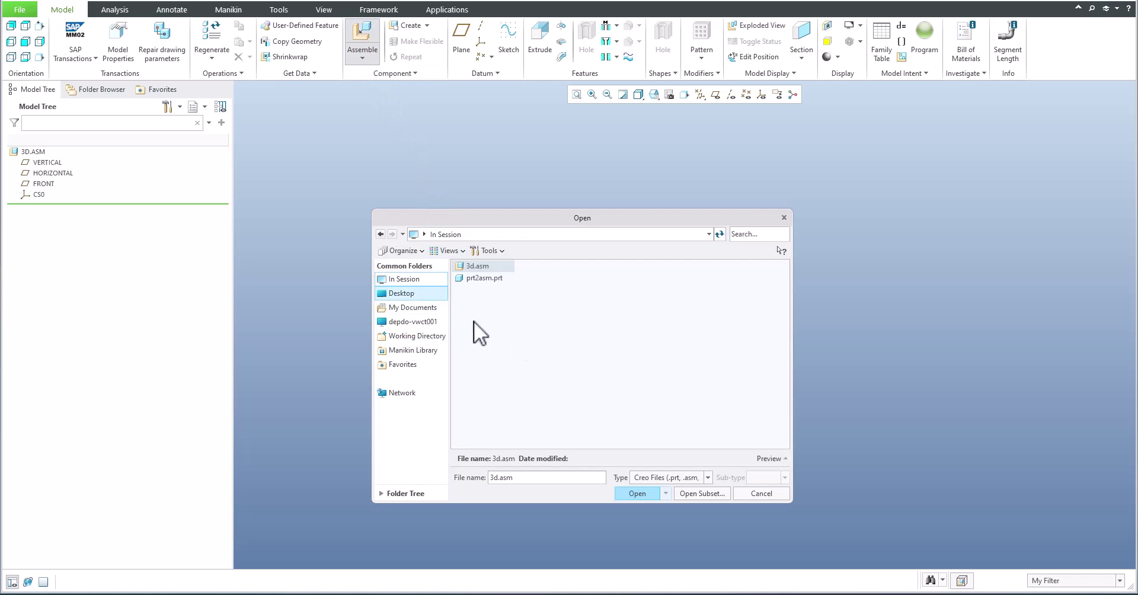
double_click(484, 276)
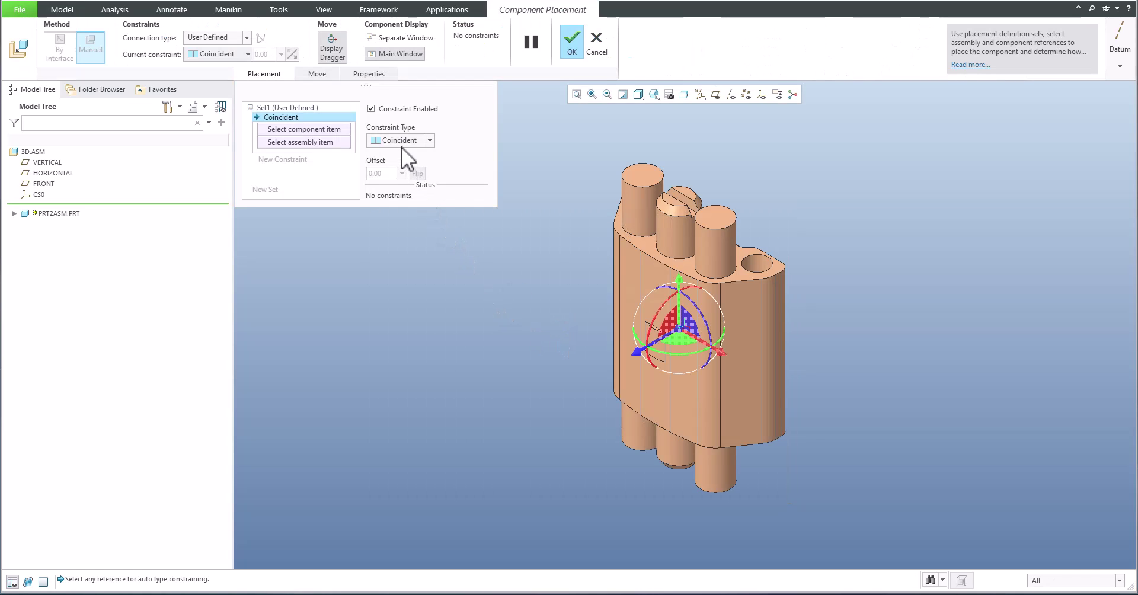
click(399, 141)
click(394, 258)
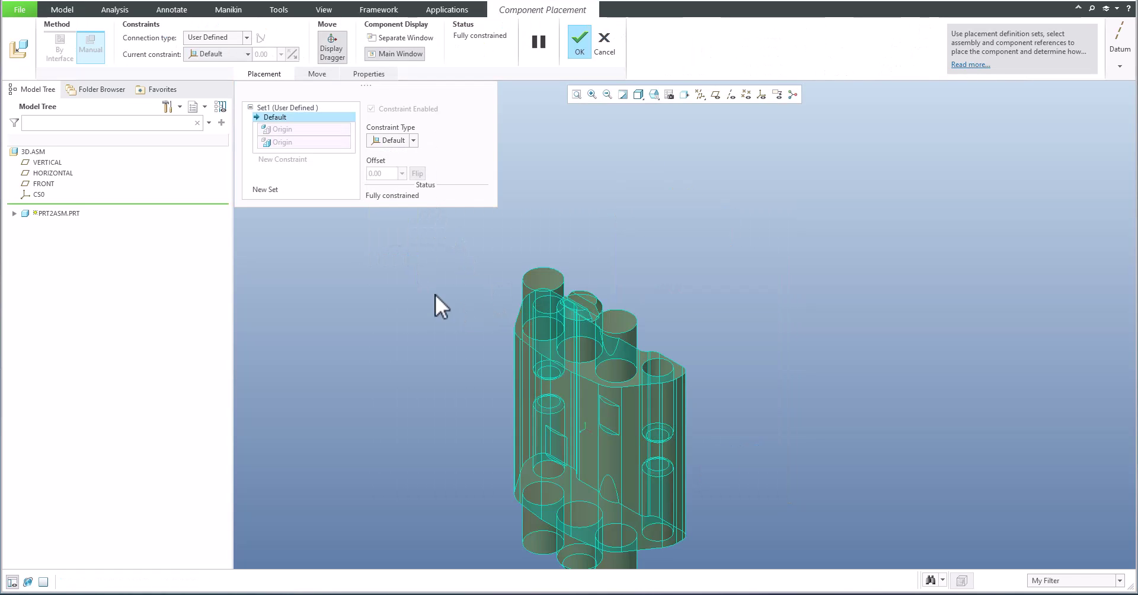
middle_click(435, 294)
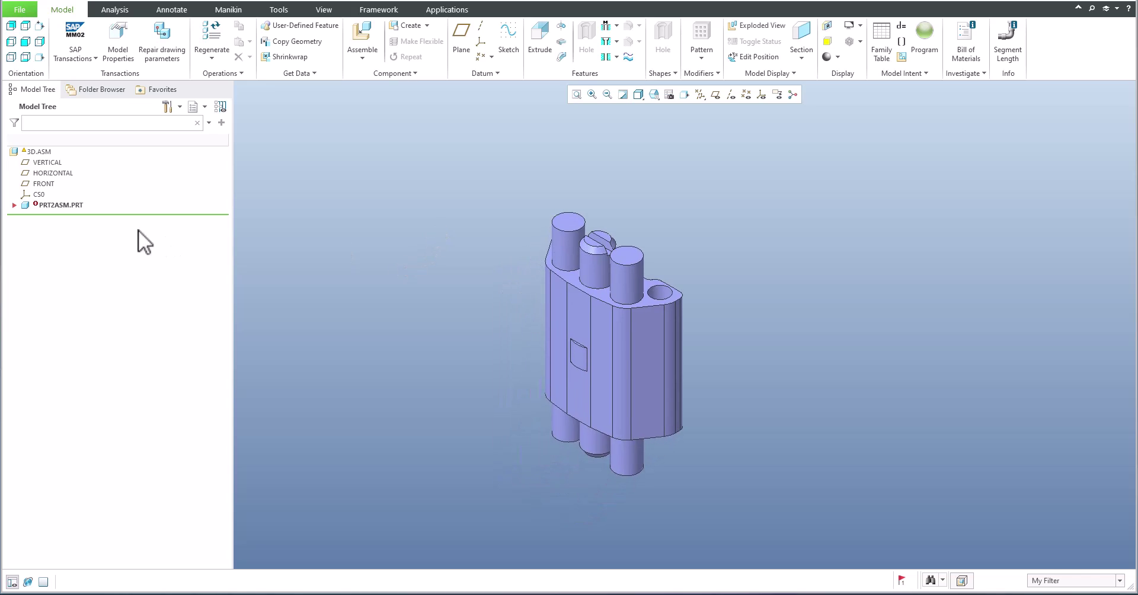
Step: Disable import validation for the PRT2ASM component
right_click(40, 204)
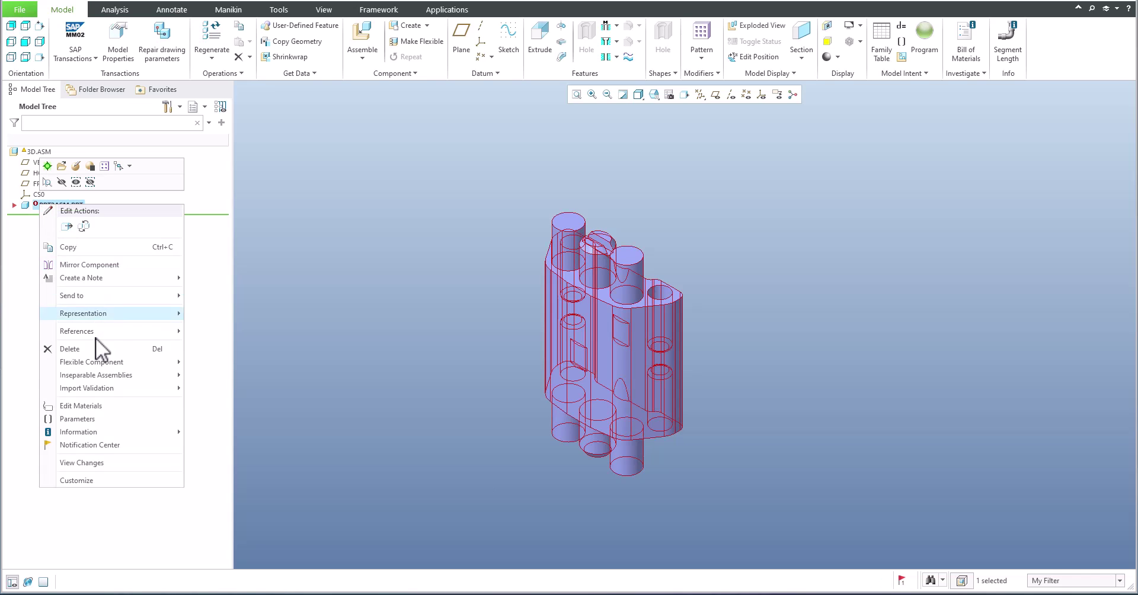
mouse_move(97, 387)
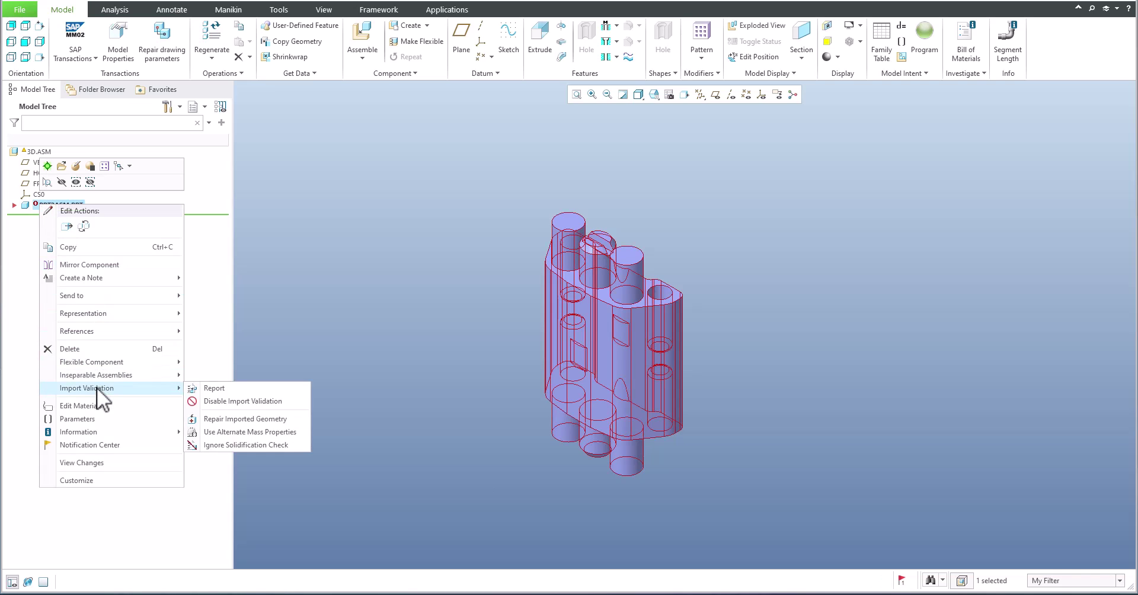
click(224, 400)
click(368, 345)
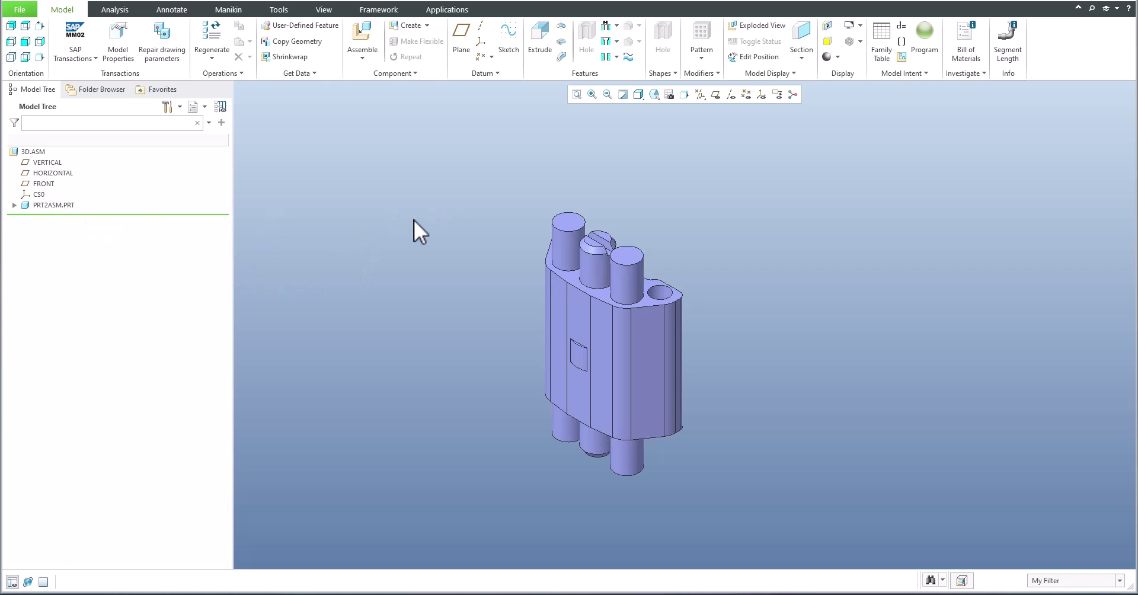
Step: Create a solid part component named 001 in the assembly using the Empty creation method
click(409, 27)
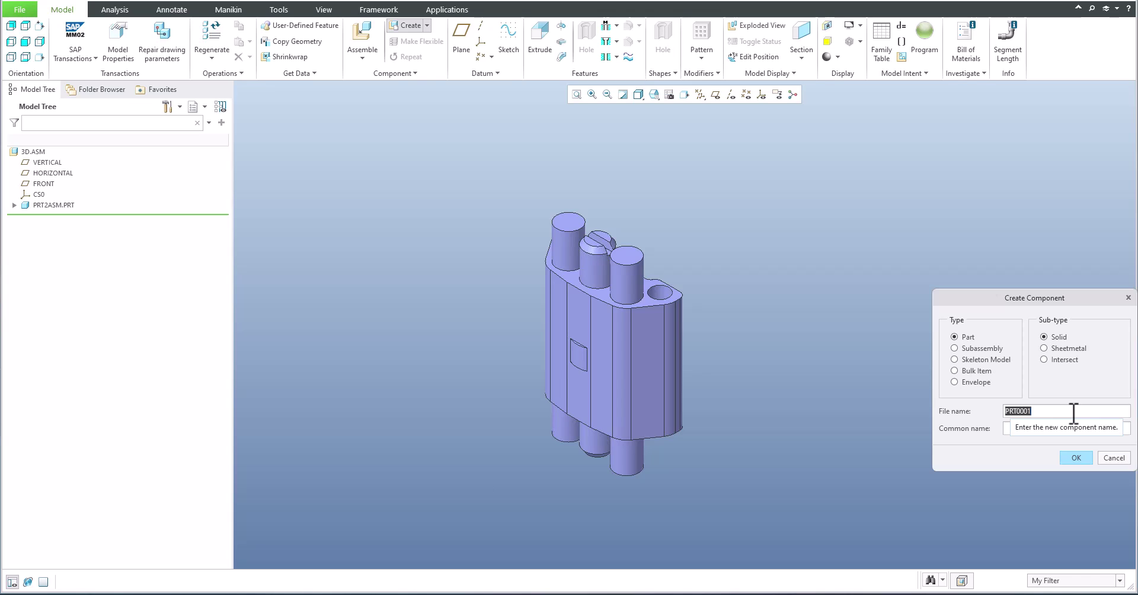
text(001)
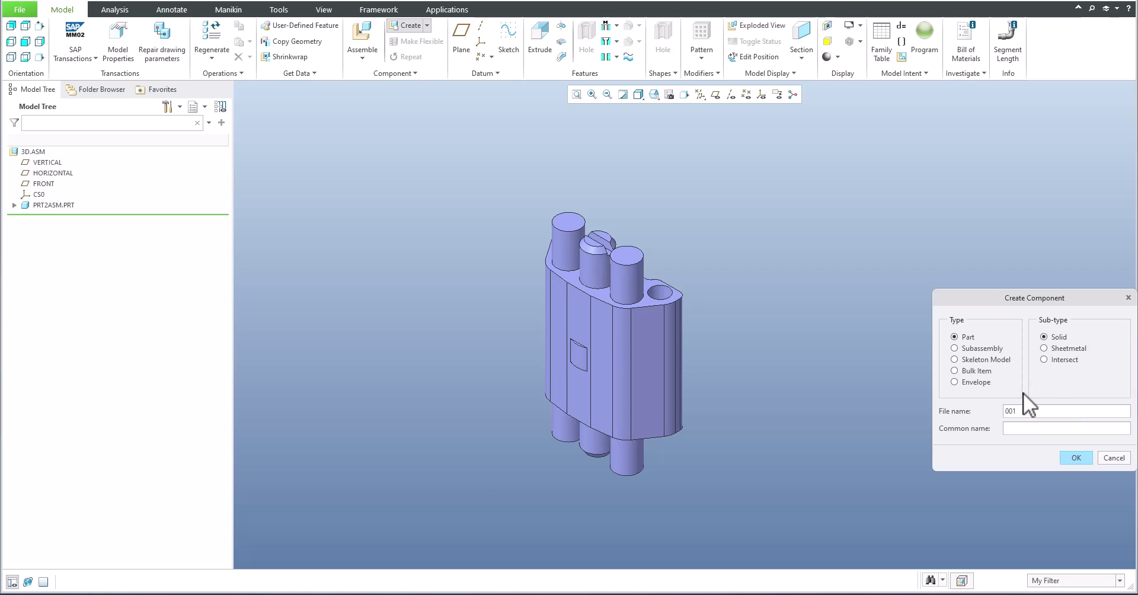
click(1075, 458)
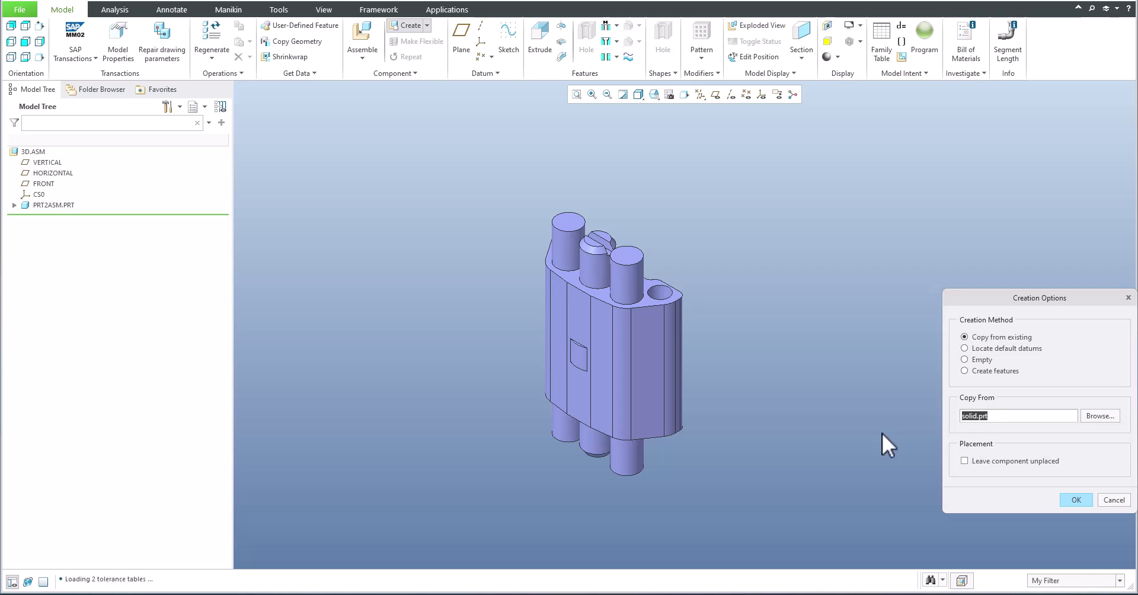
click(966, 360)
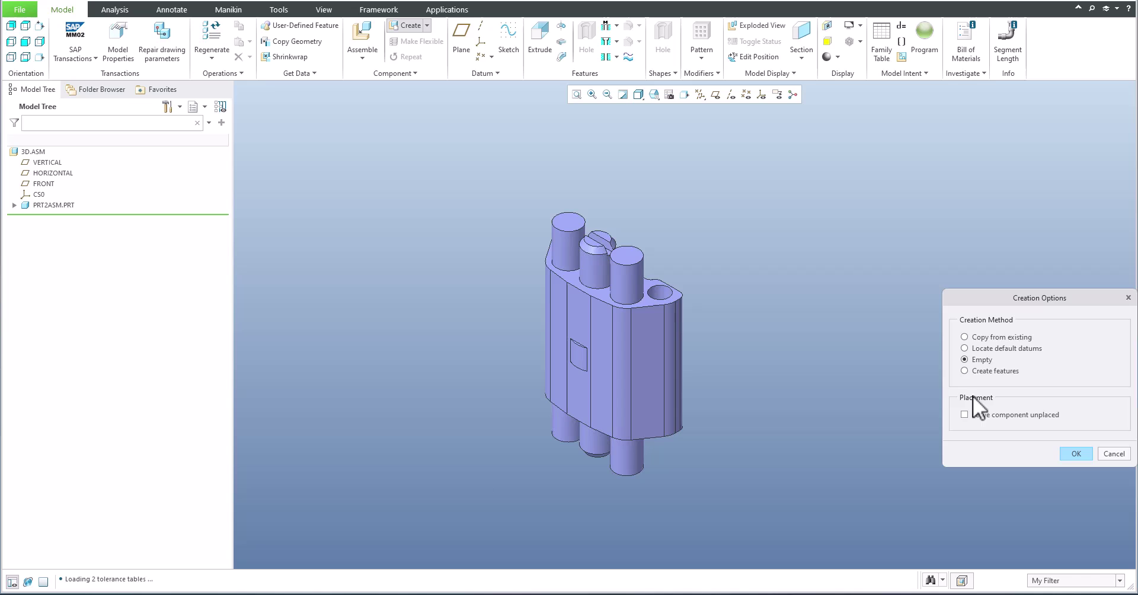
click(1070, 453)
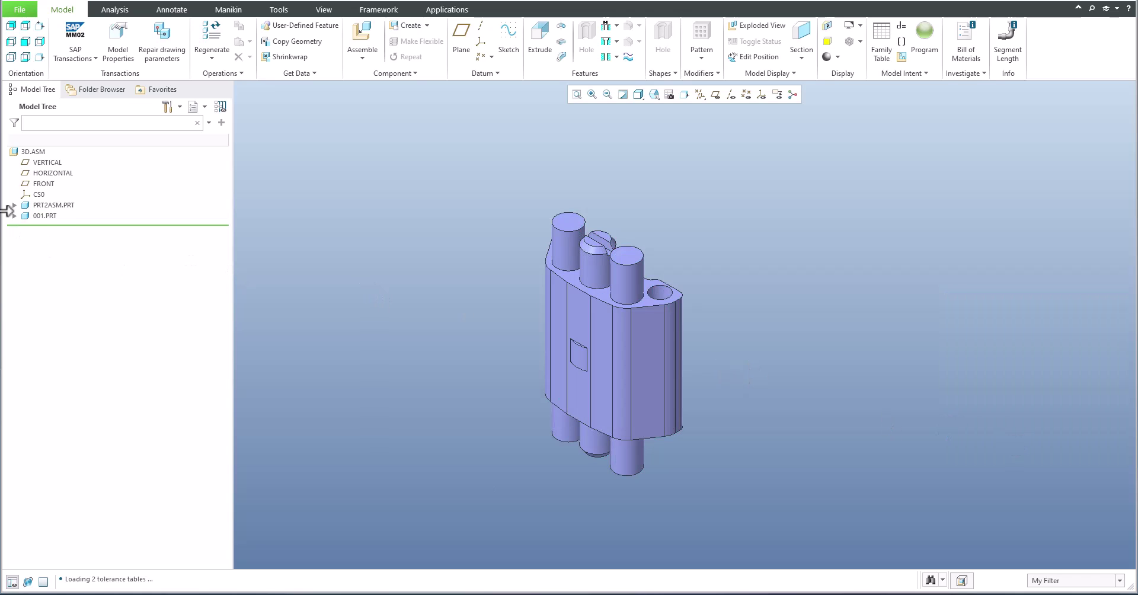
Step: Activate part 001 and expand PRT2ASM's design items down to the import feature's individual quilts
click(39, 216)
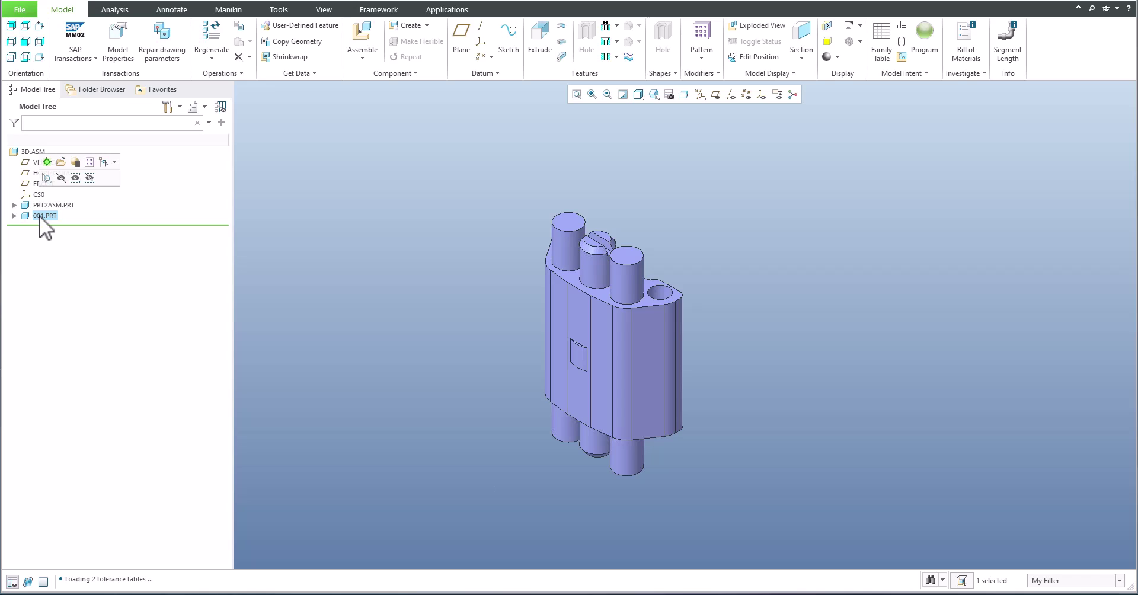
click(48, 164)
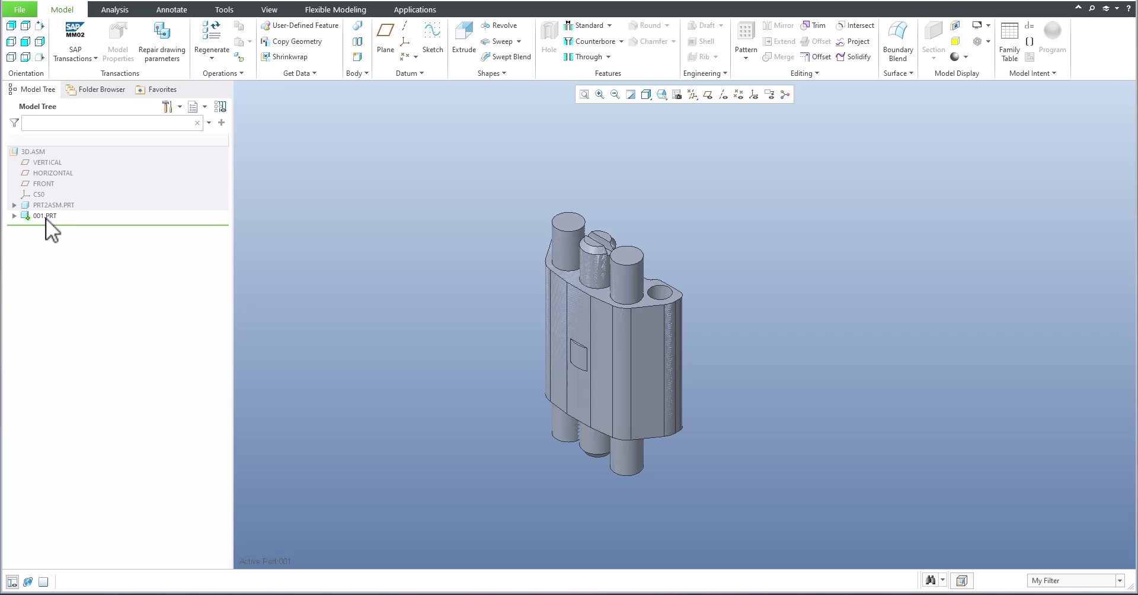
click(14, 205)
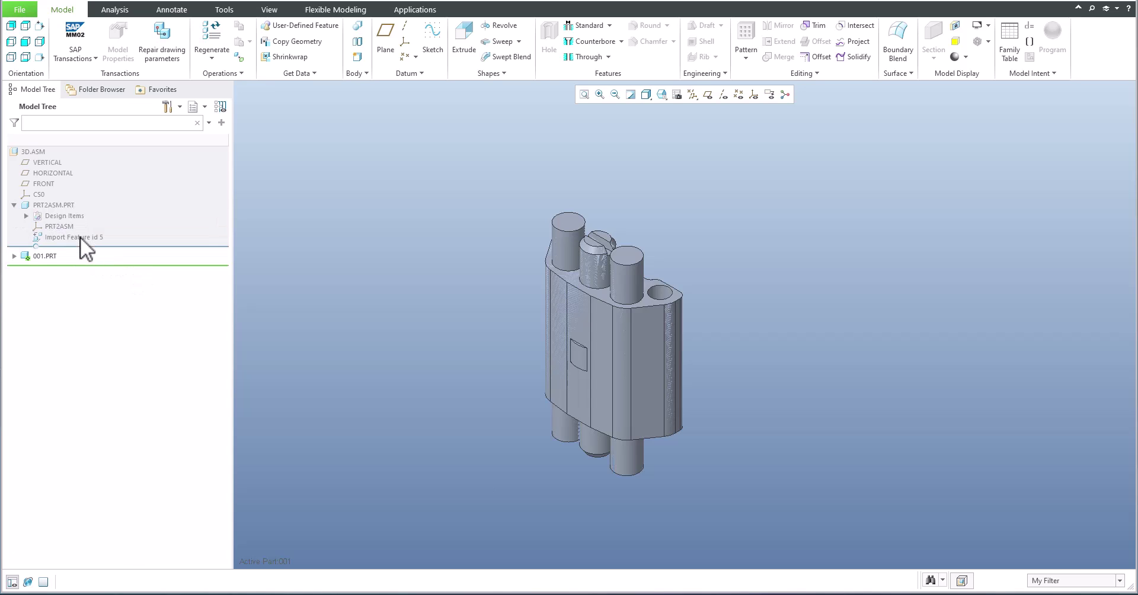
click(26, 216)
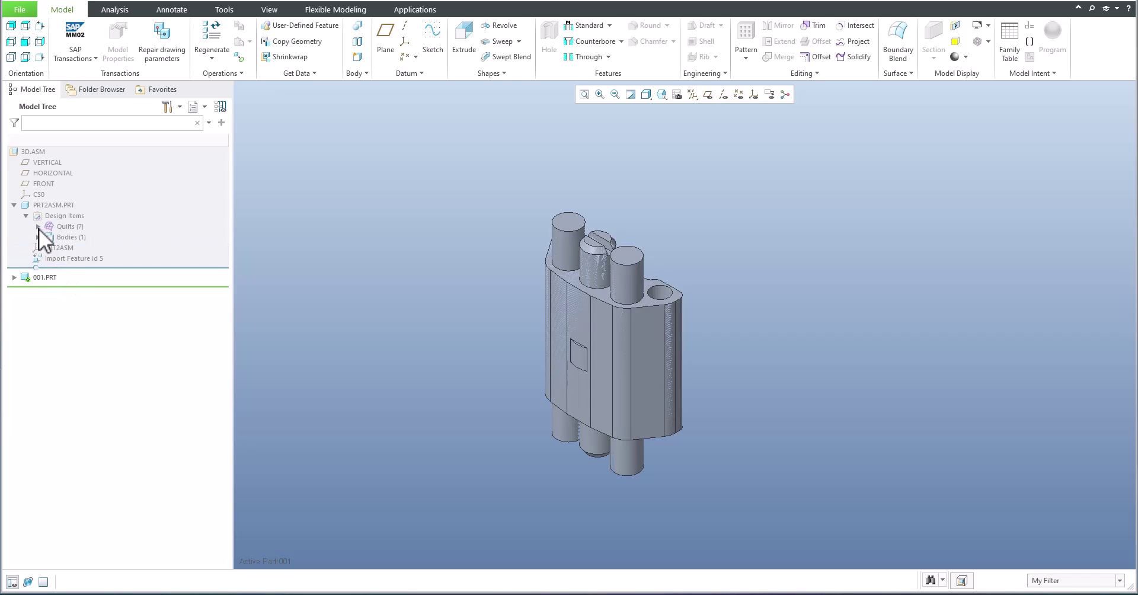
click(38, 226)
click(50, 237)
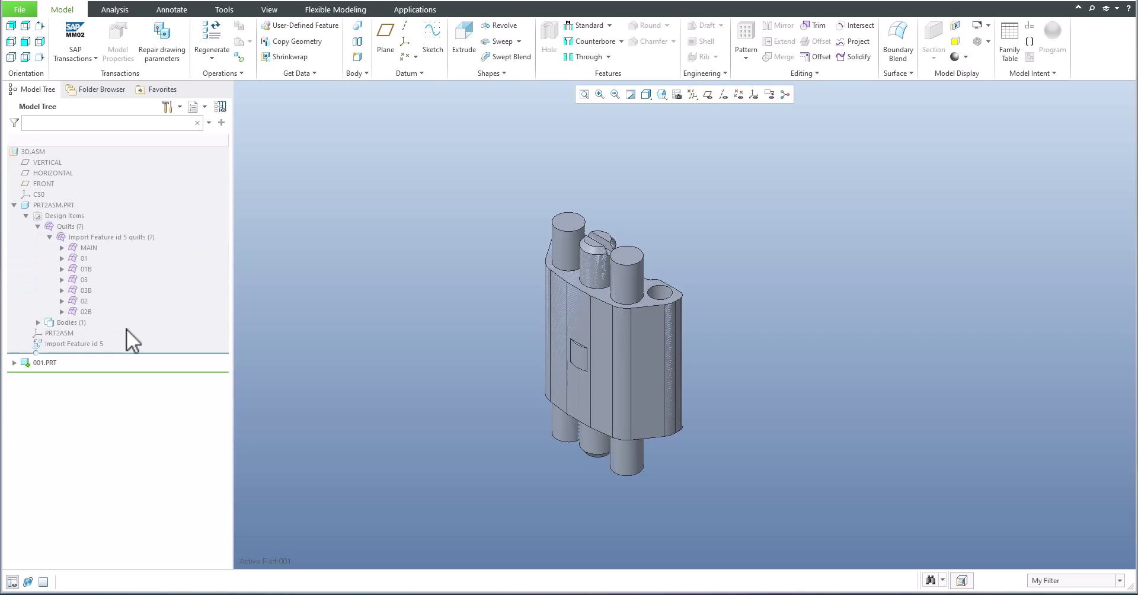
Step: Copy quilt 01 from PRT2ASM into the active part 001
click(83, 259)
ctrl+click(83, 269)
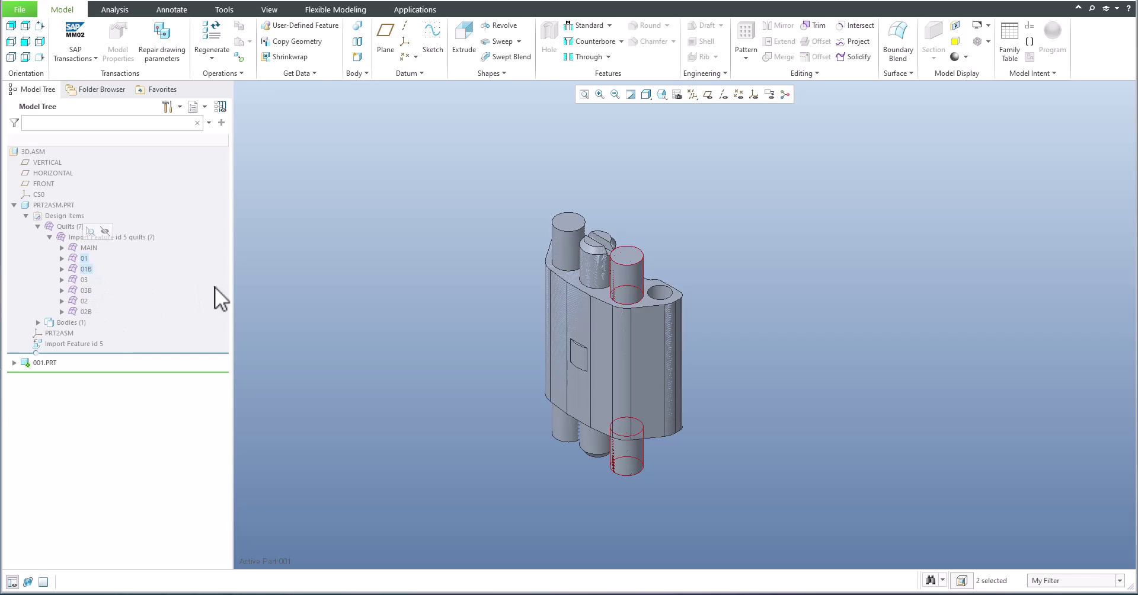
click(78, 260)
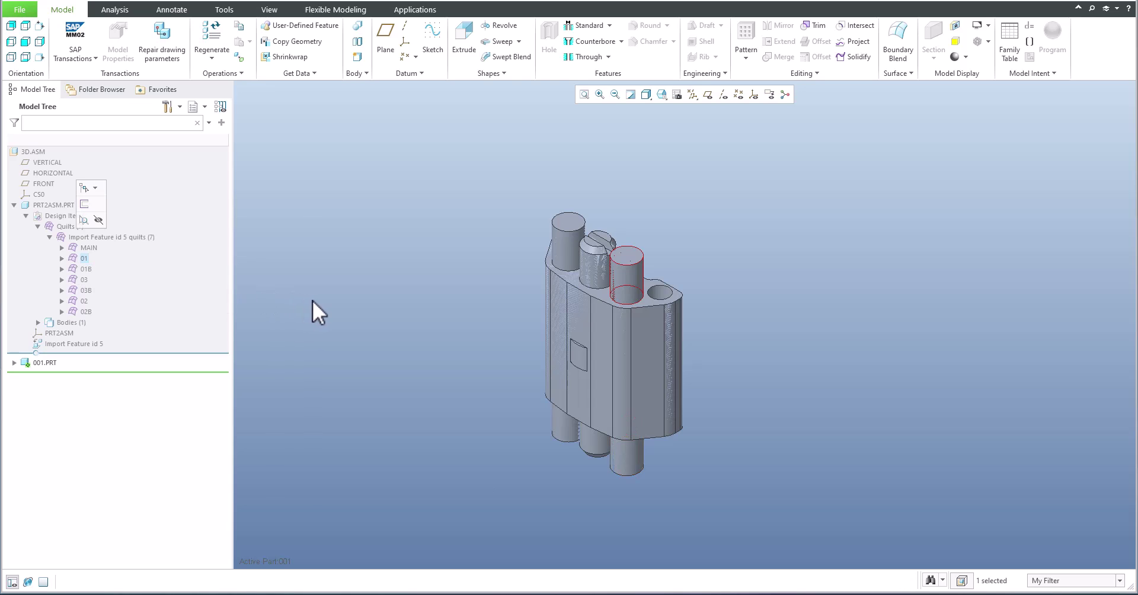
key(ctrl+c)
key(ctrl+v)
middle_click(383, 308)
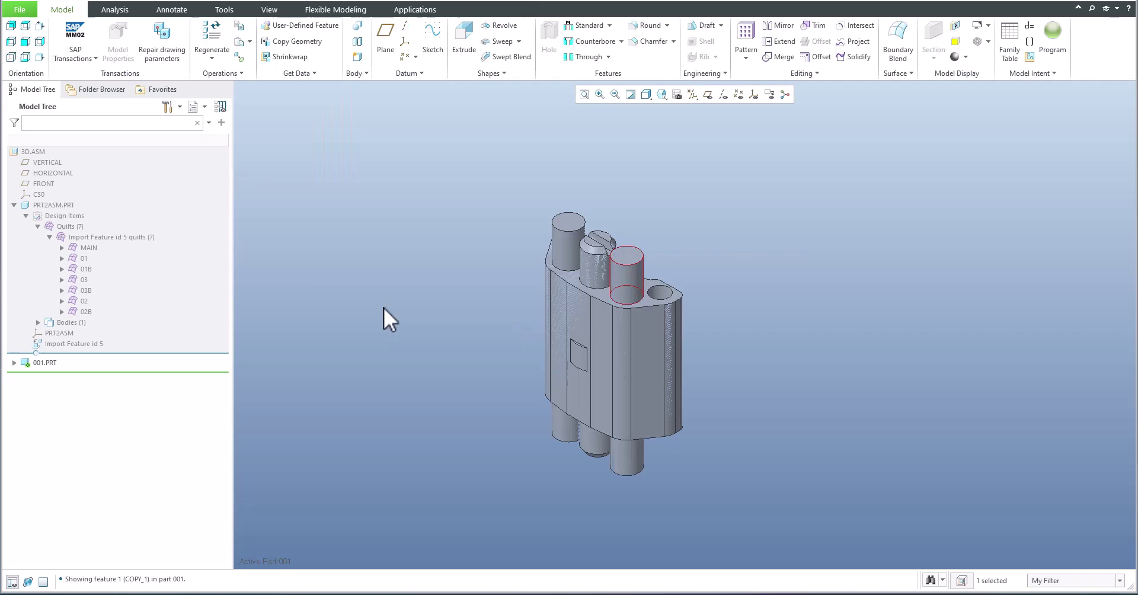
Step: Copy quilt 01B from PRT2ASM into part 001, expand the part's features, and reactivate the top-level assembly
click(86, 269)
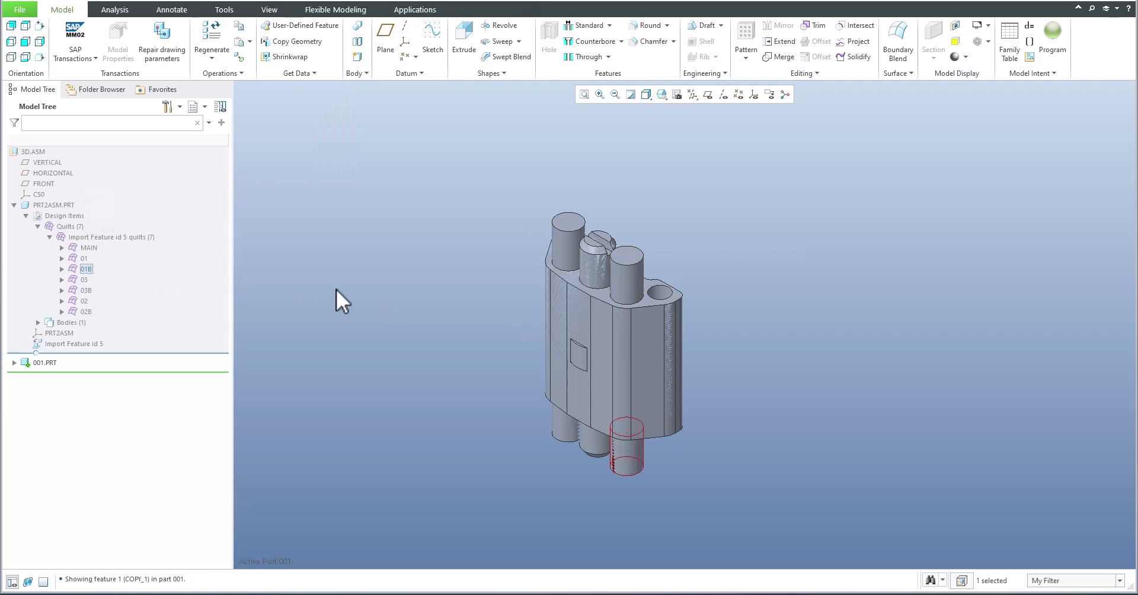
key(ctrl+c)
key(ctrl+v)
middle_click(335, 285)
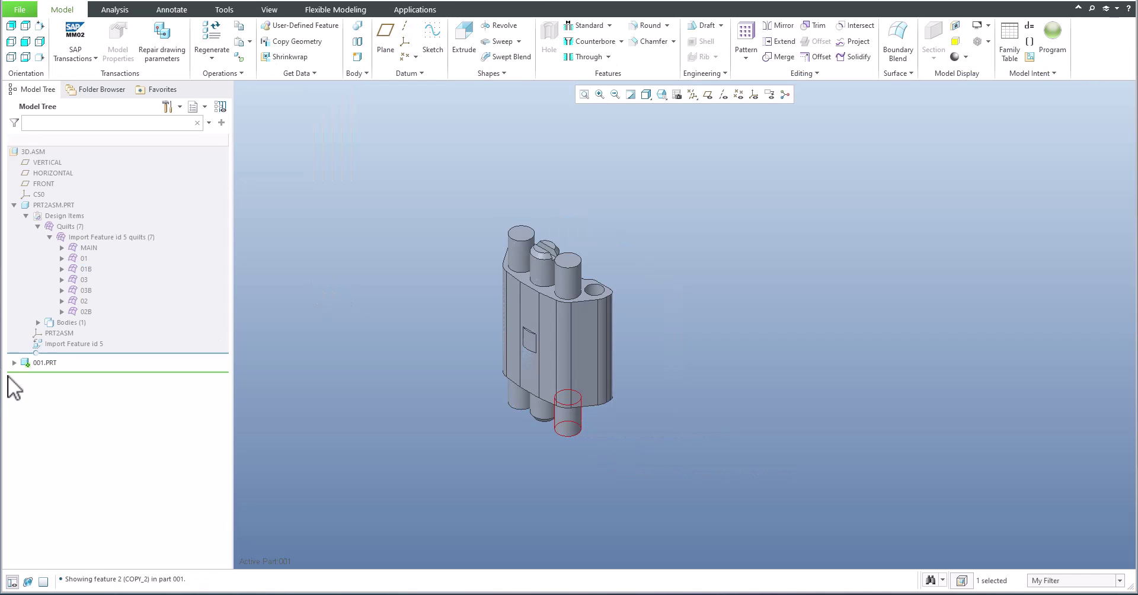
click(14, 362)
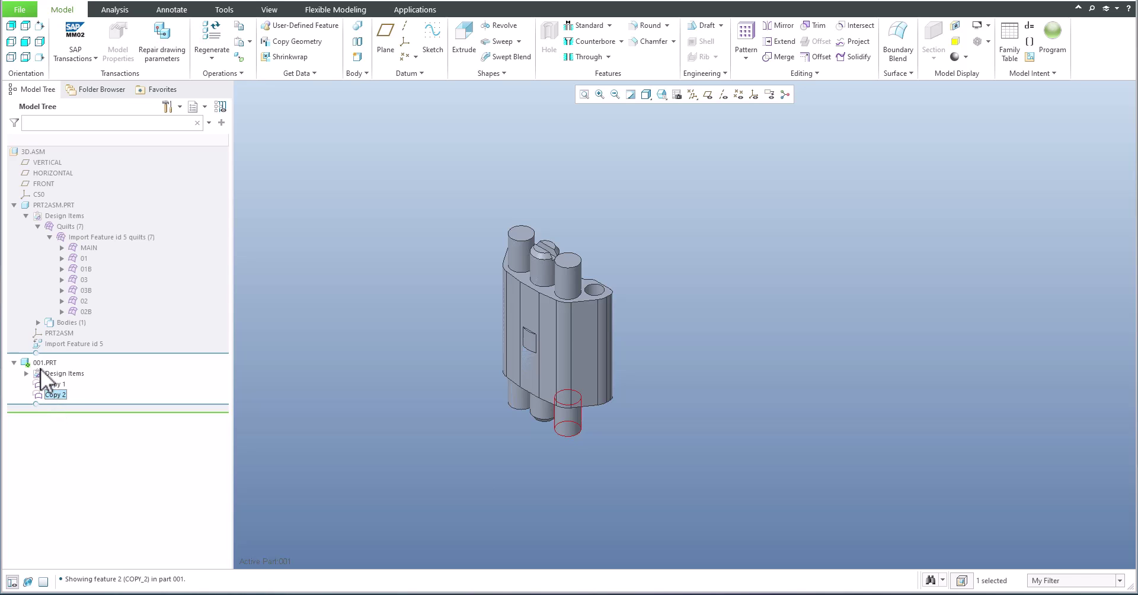
click(344, 373)
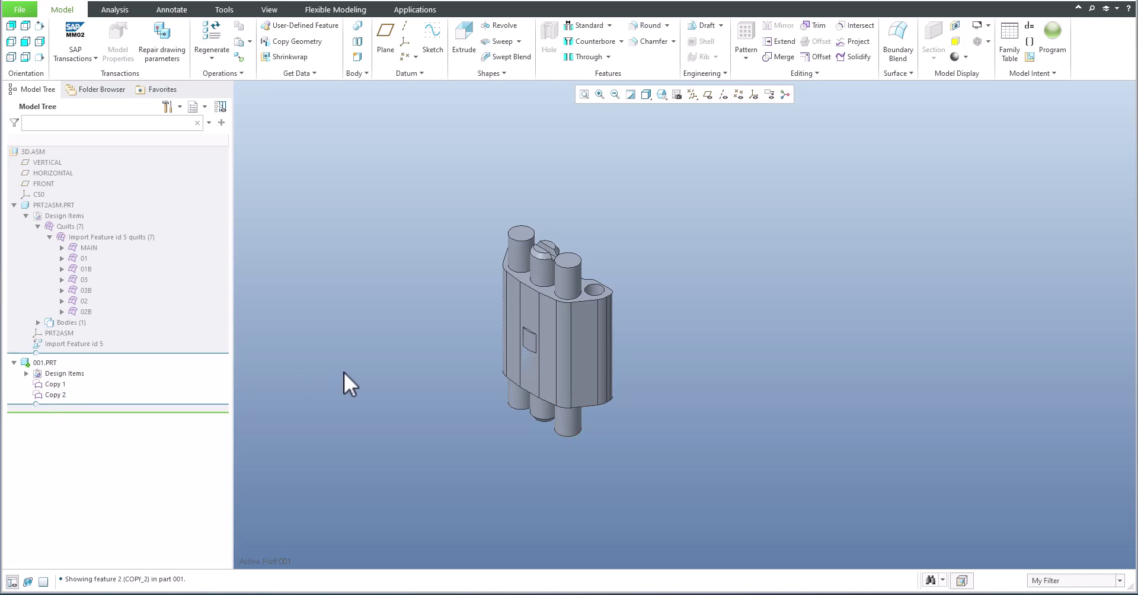
key(ctrl+a)
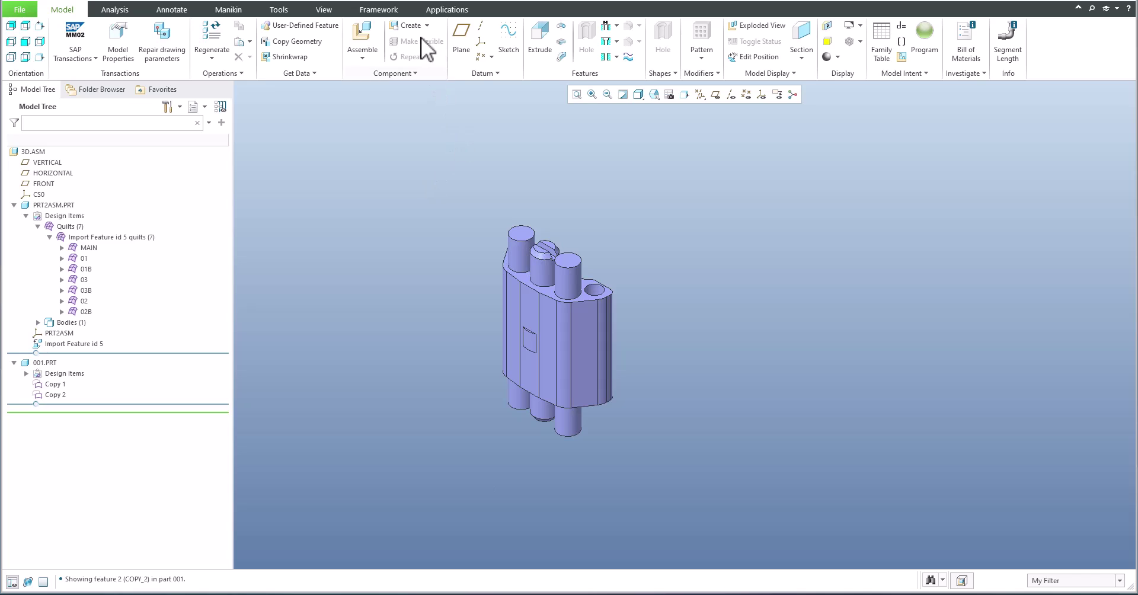
Step: Create an empty solid part component named 002 in the assembly
click(410, 25)
text(00)
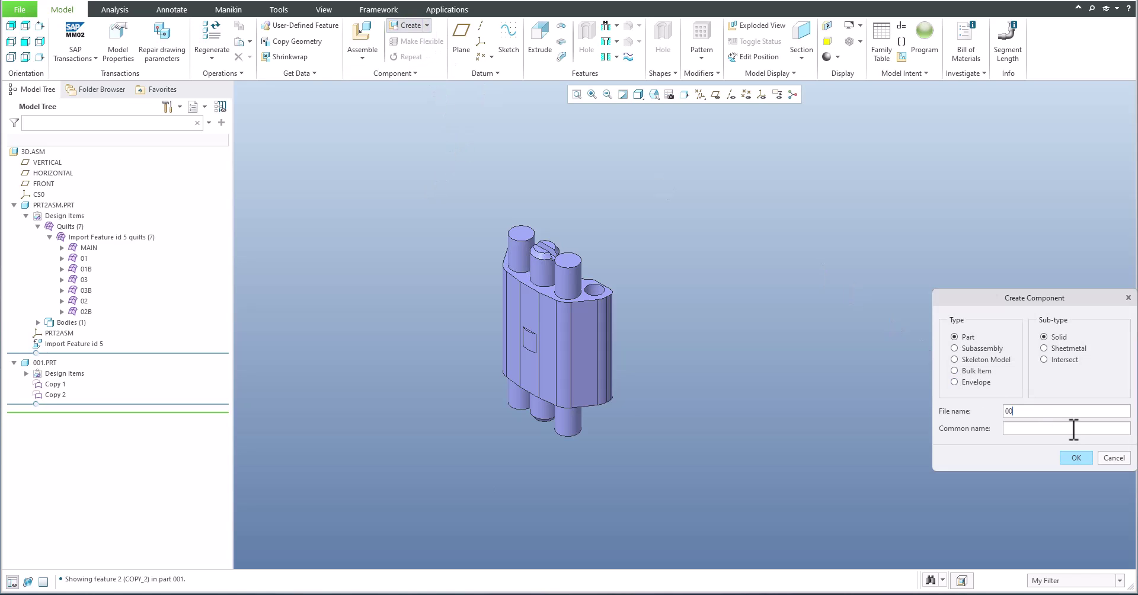
text(2)
key(Return)
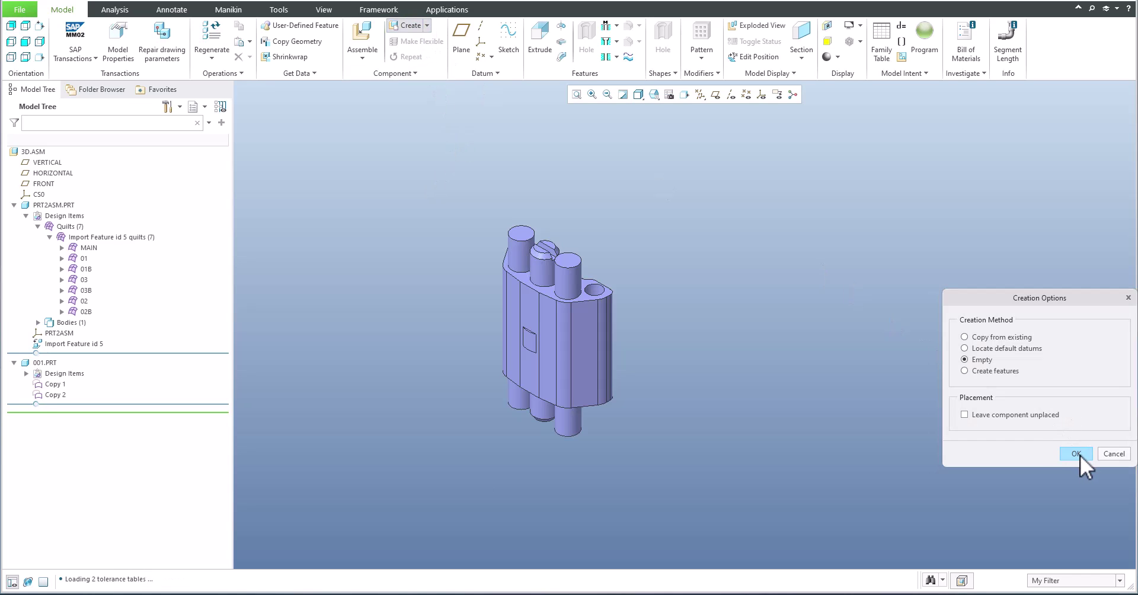
click(1075, 454)
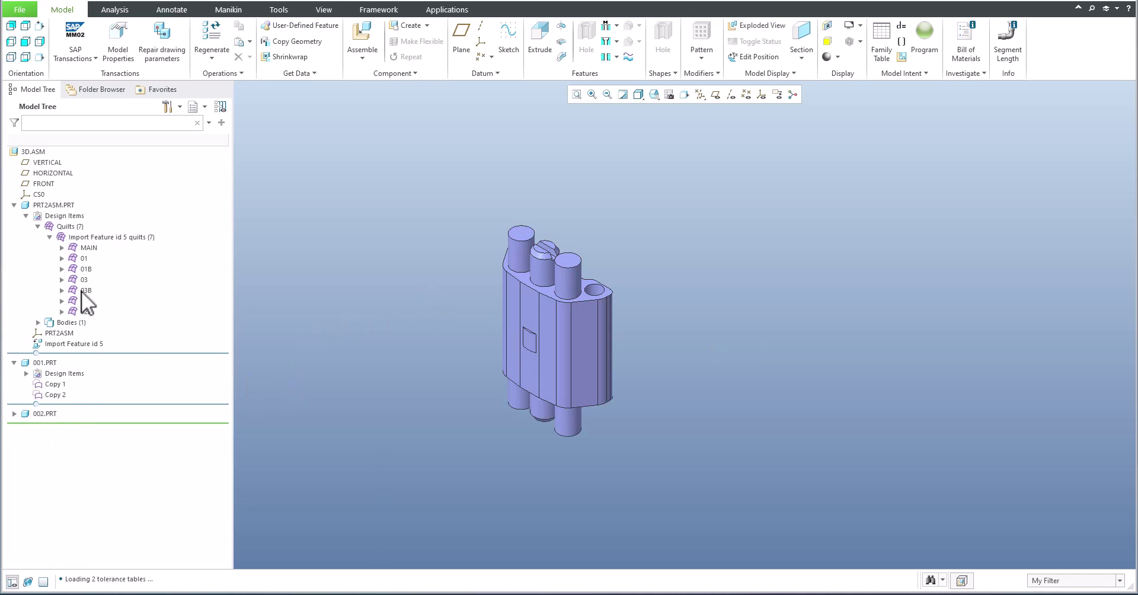
Step: Activate part 002 and copy quilt 02 from PRT2ASM into it
click(40, 414)
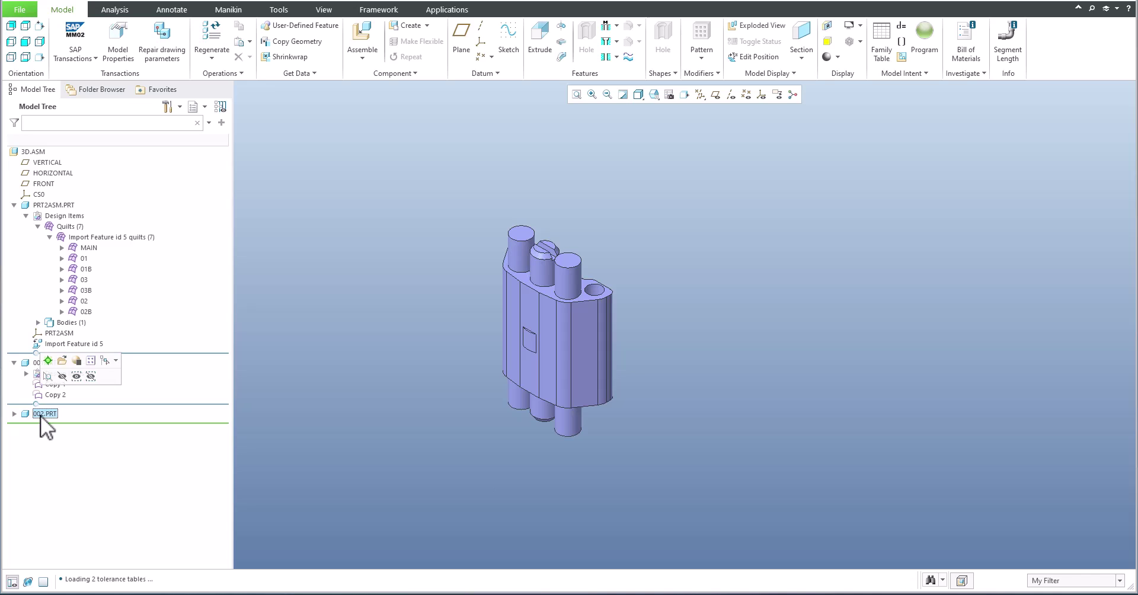
click(49, 361)
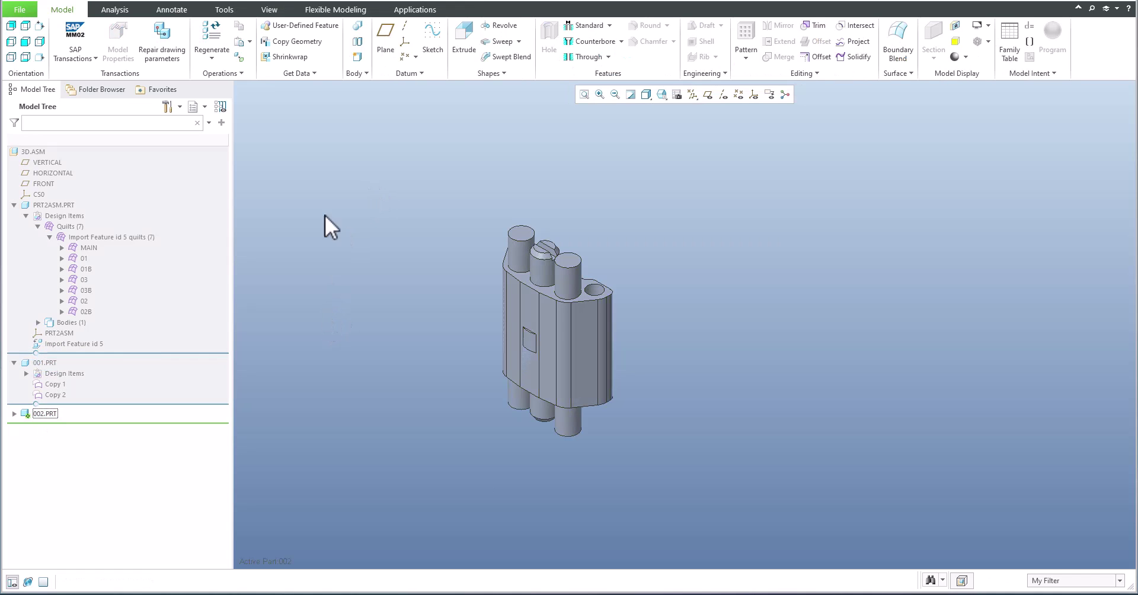
click(84, 302)
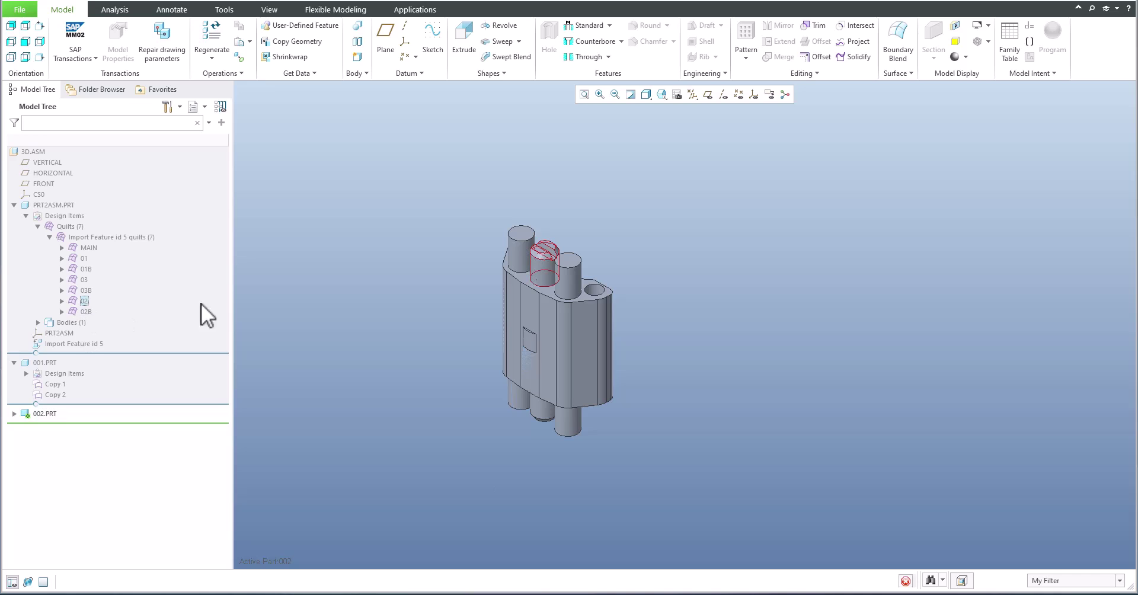
key(ctrl+c)
key(ctrl+v)
middle_click(385, 282)
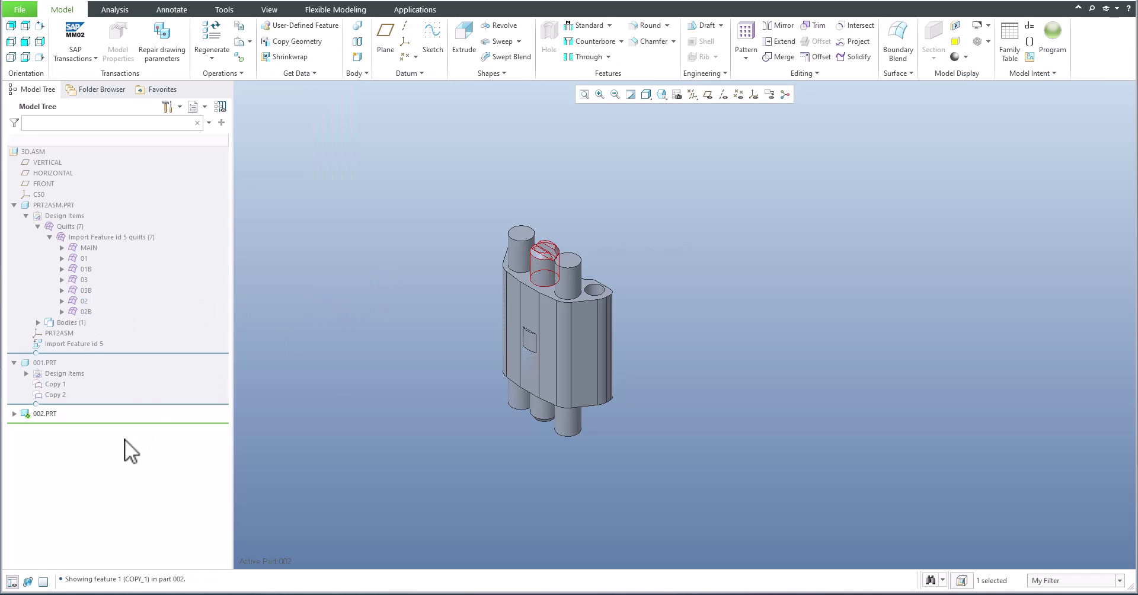
Step: Copy quilt 02B from PRT2ASM into part 002, expand the part's features, and reactivate the top-level assembly
click(84, 312)
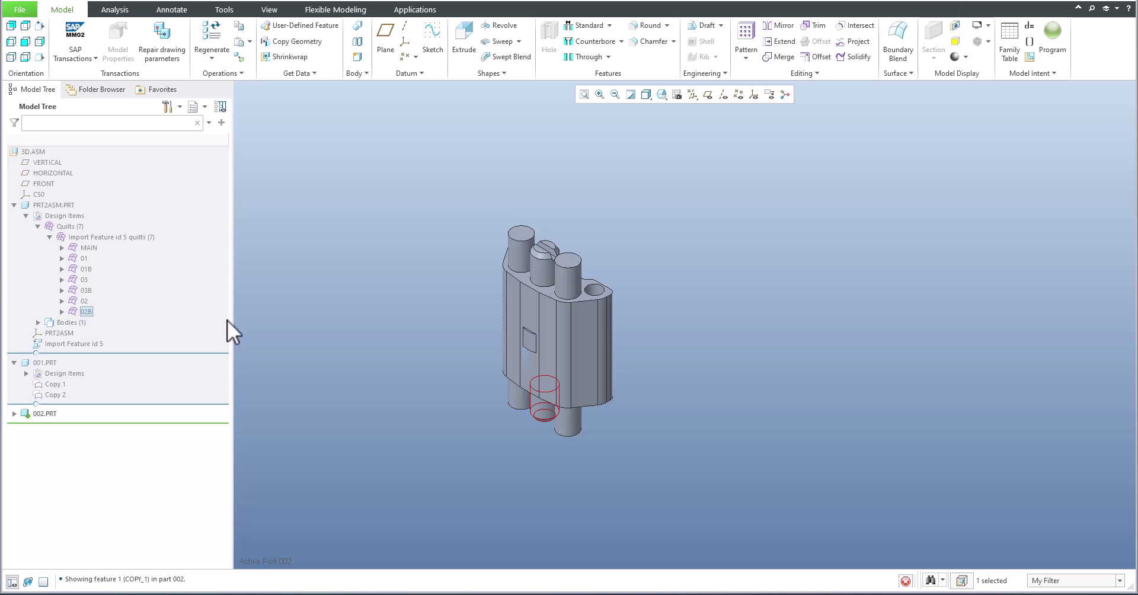
key(ctrl+c)
key(ctrl+v)
middle_click(358, 307)
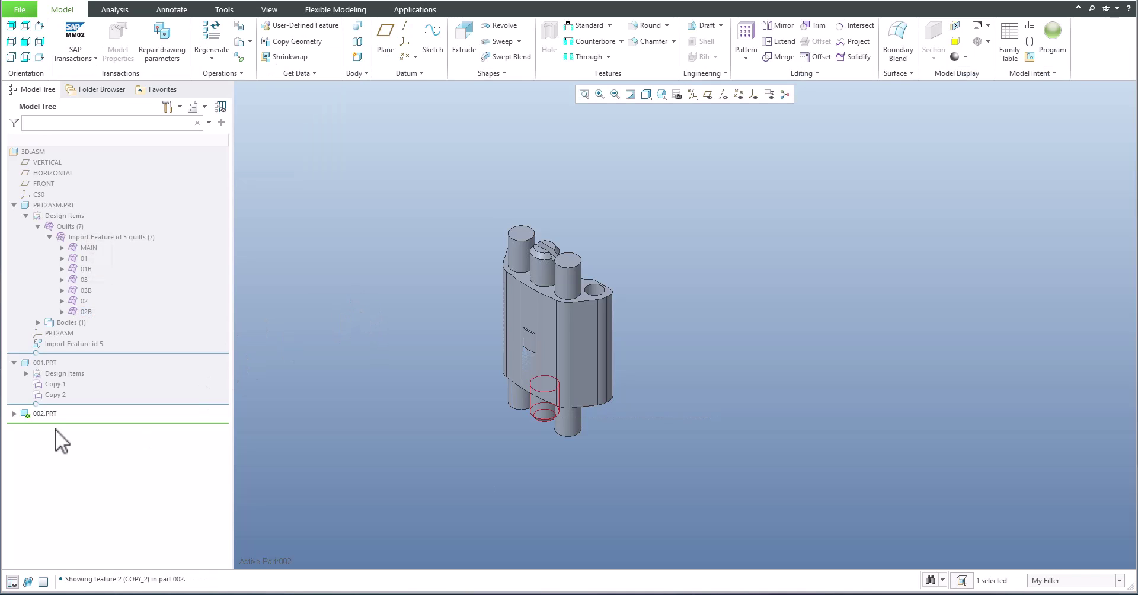
click(13, 414)
click(349, 373)
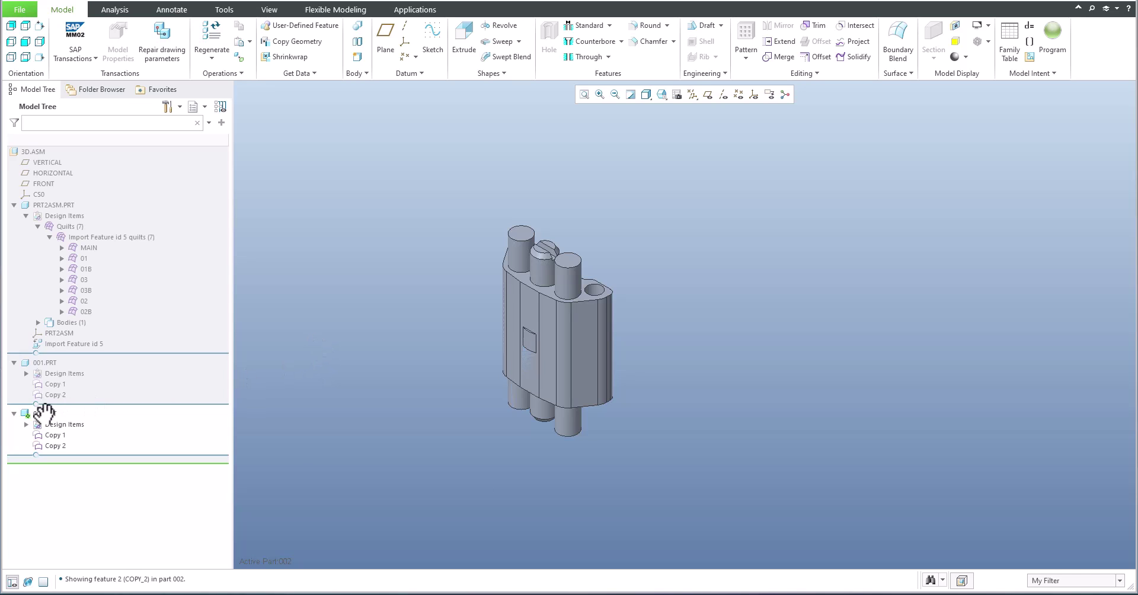
key(ctrl+a)
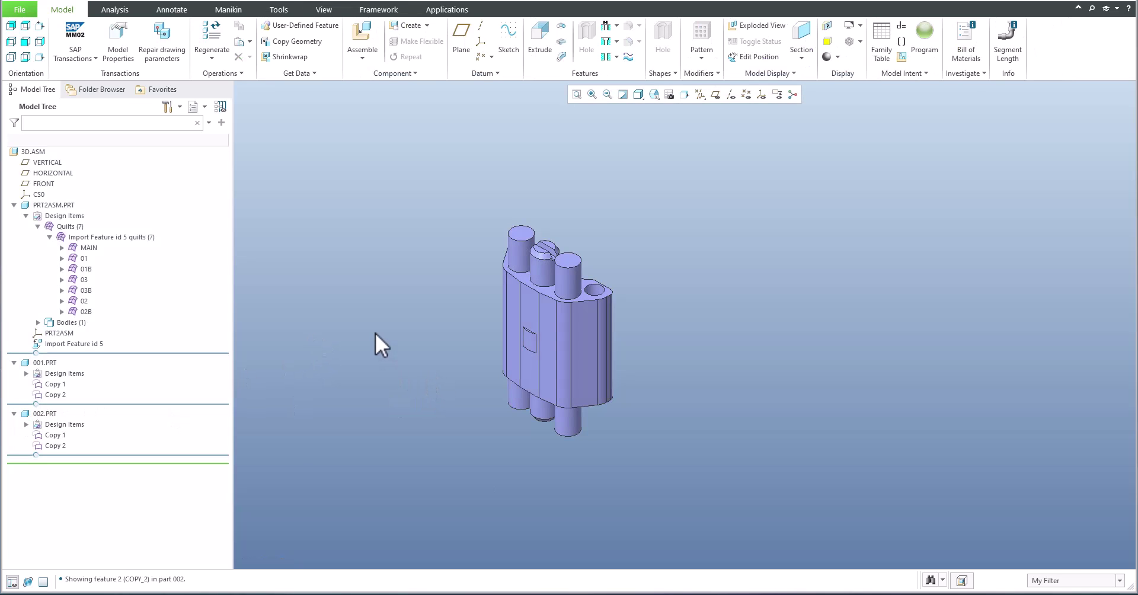
Step: Create an empty solid part component named main in the assembly and collapse the PRT2ASM component's contents
click(371, 59)
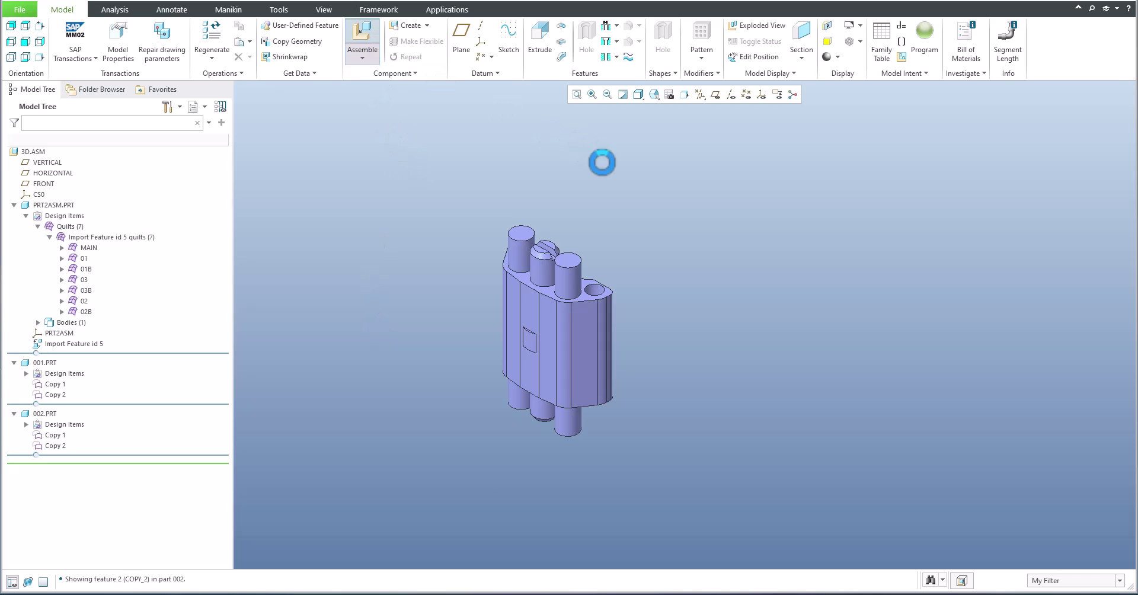
click(761, 494)
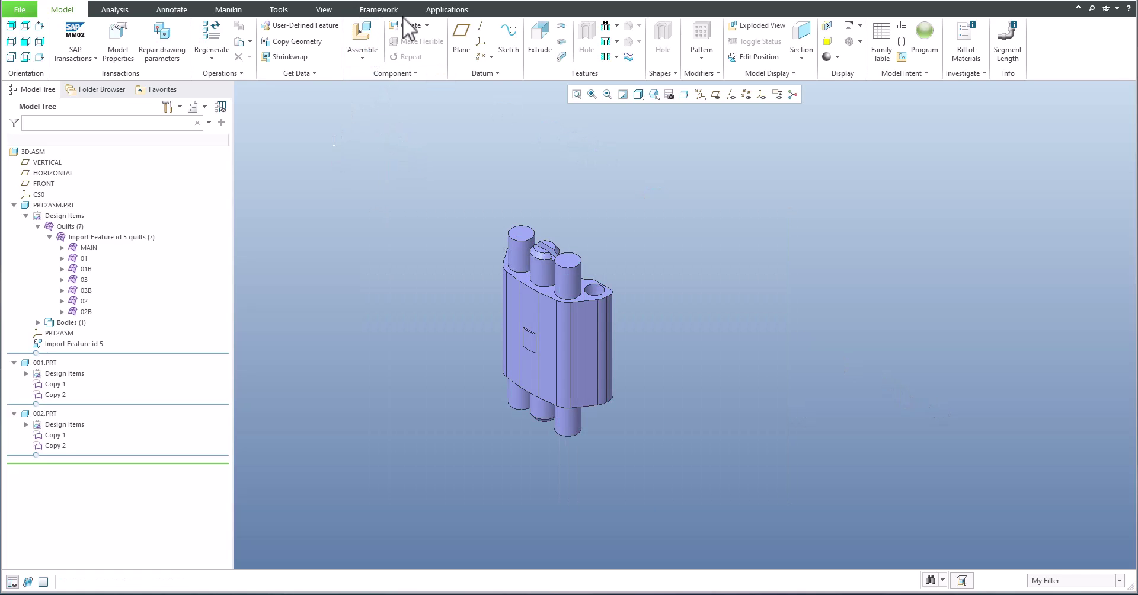
click(405, 26)
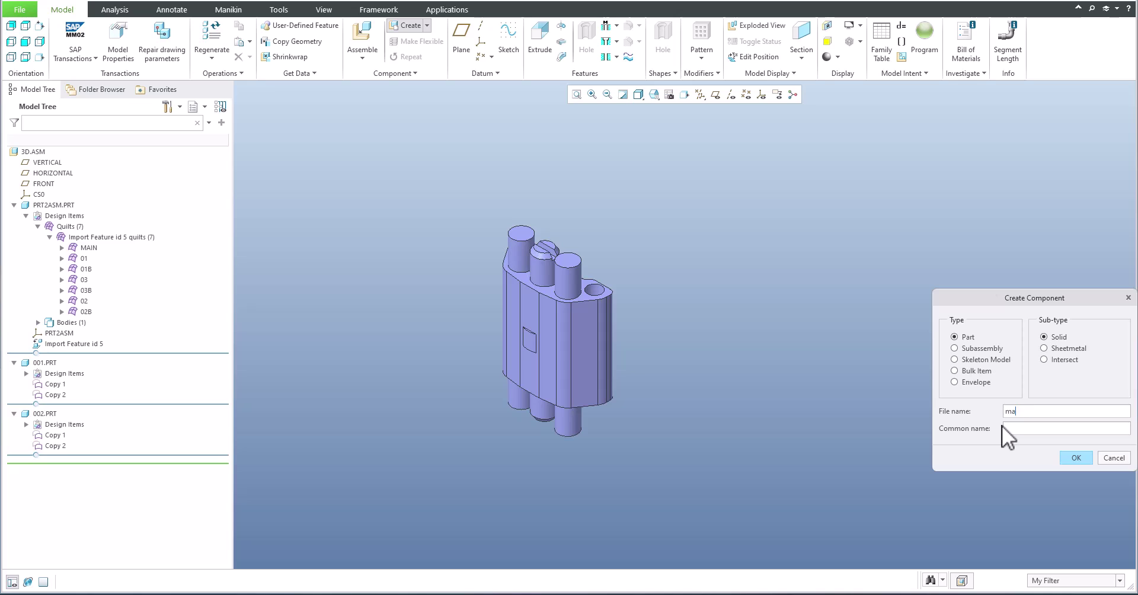
click(1073, 458)
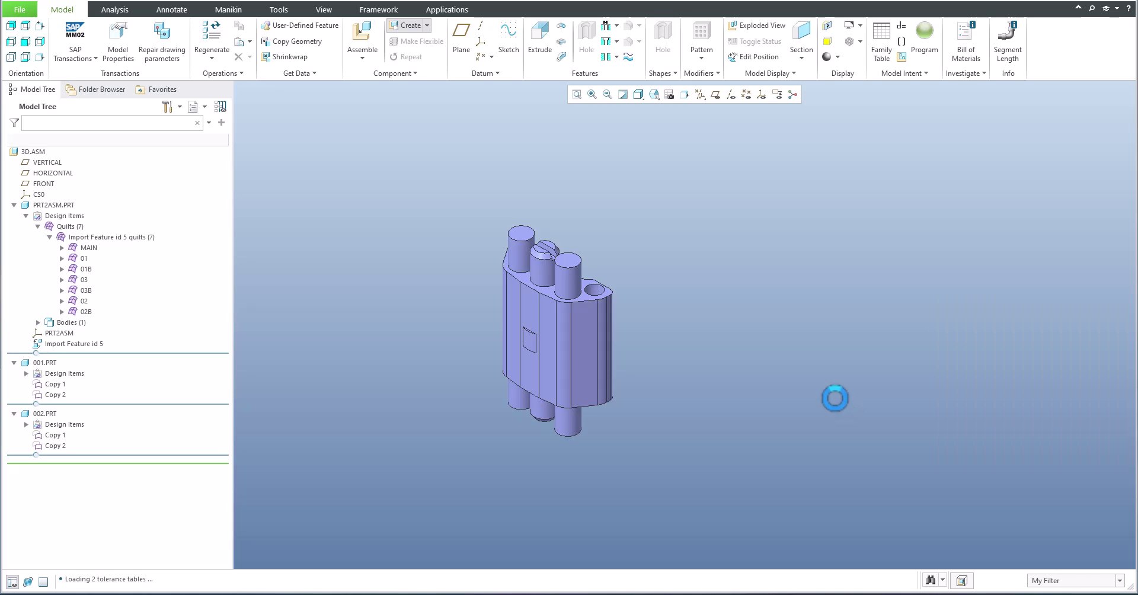
click(1073, 454)
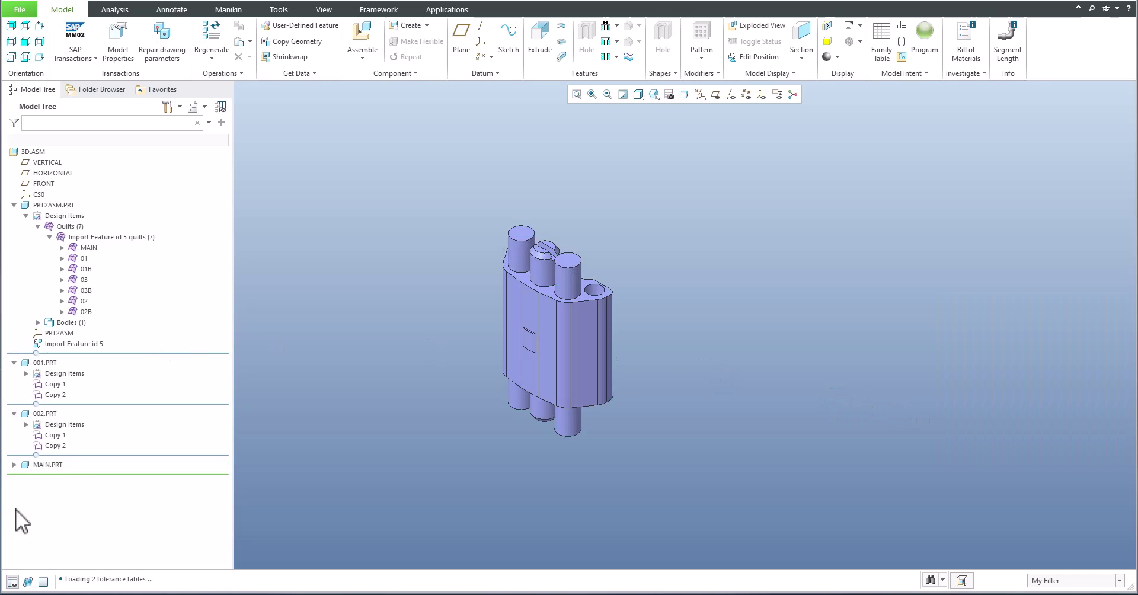
click(13, 205)
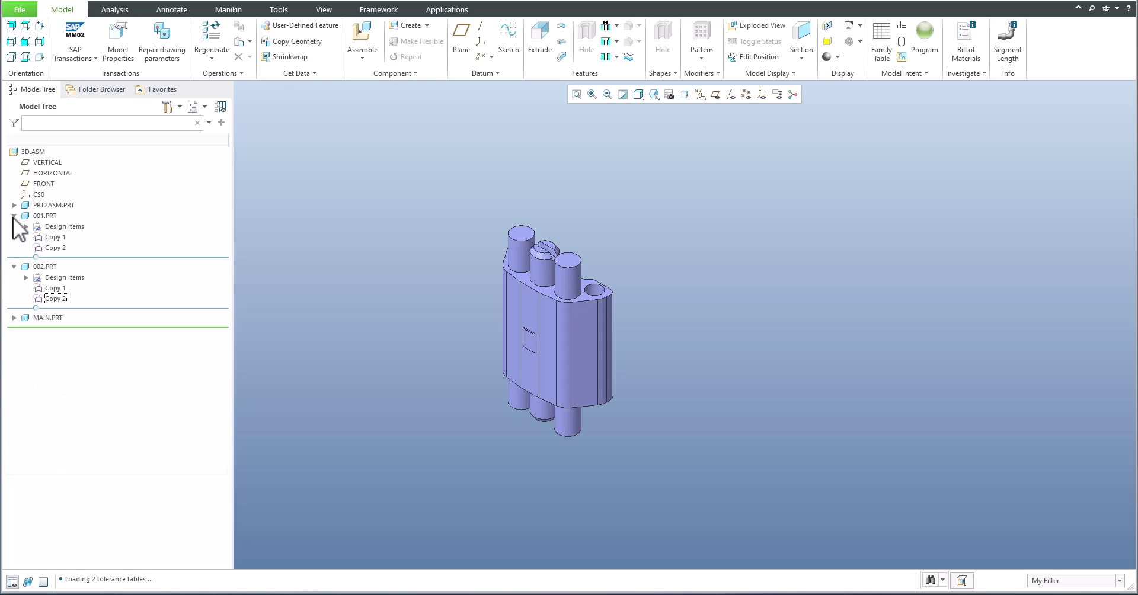
Step: Collapse components 001 and 002 and reorder MAIN.PRT to sit directly above 001.PRT in the assembly
click(14, 215)
click(13, 225)
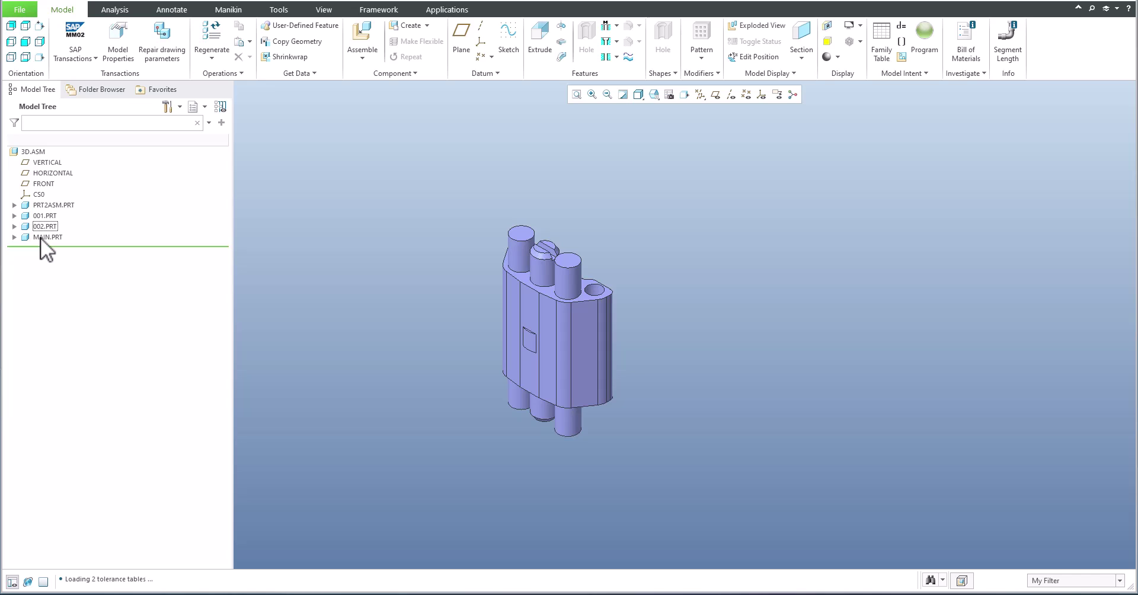
drag(39, 236, 39, 213)
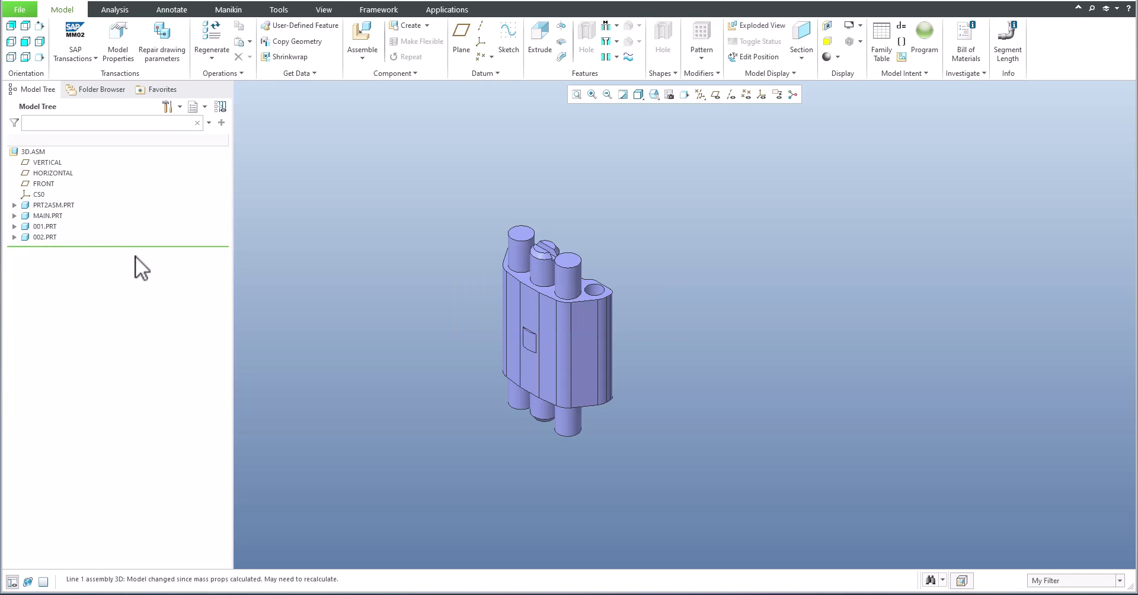
Step: Activate part MAIN, copy quilt MAIN from PRT2ASM into it, and reactivate the top-level assembly
click(40, 216)
click(47, 161)
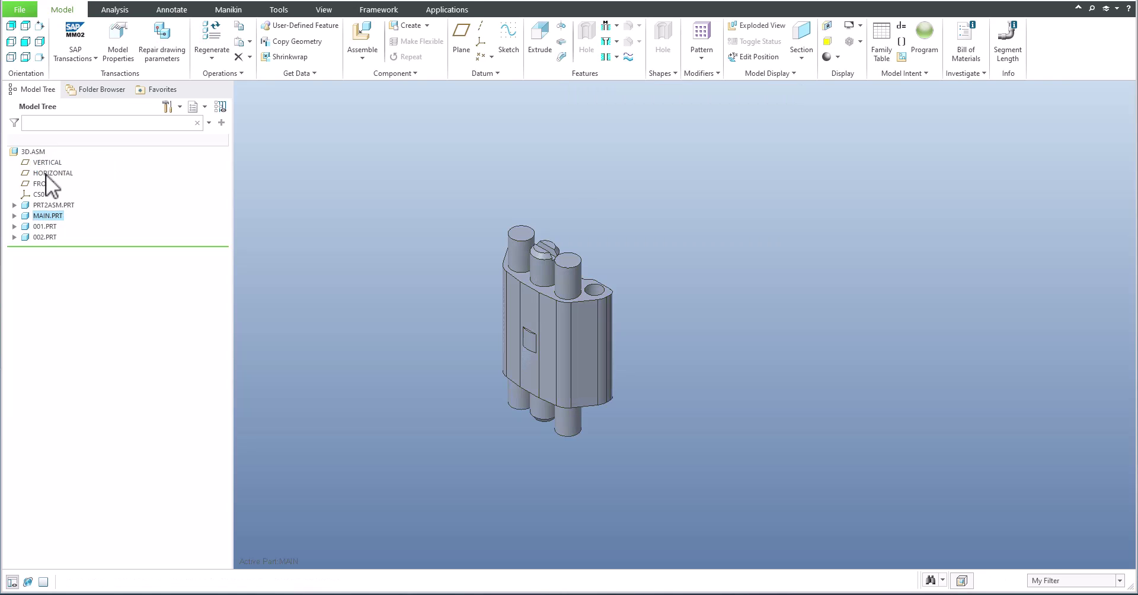
click(14, 205)
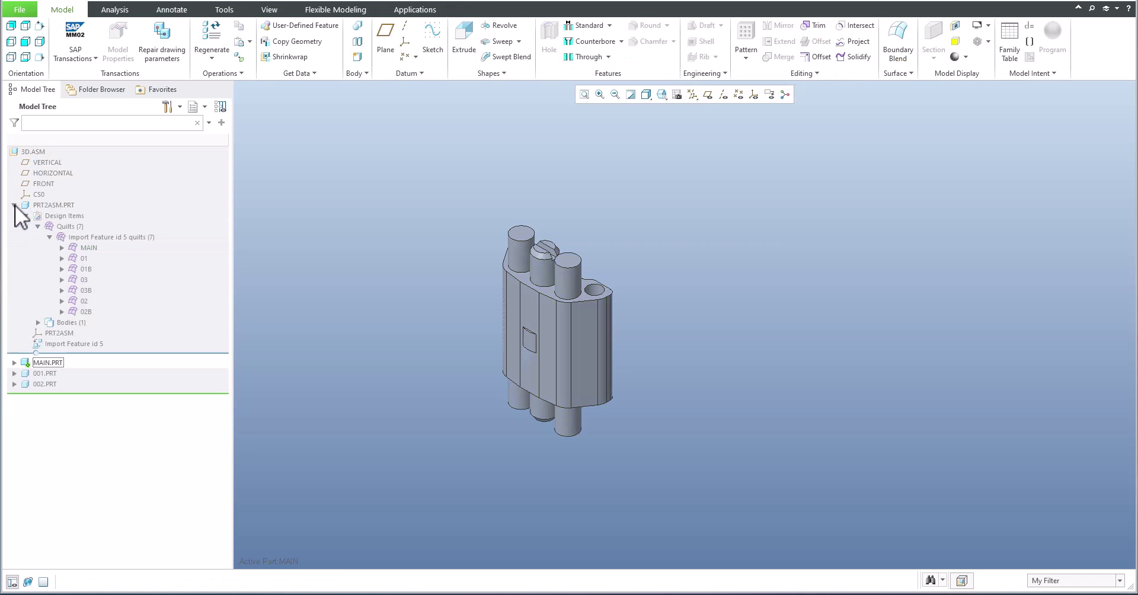
click(89, 248)
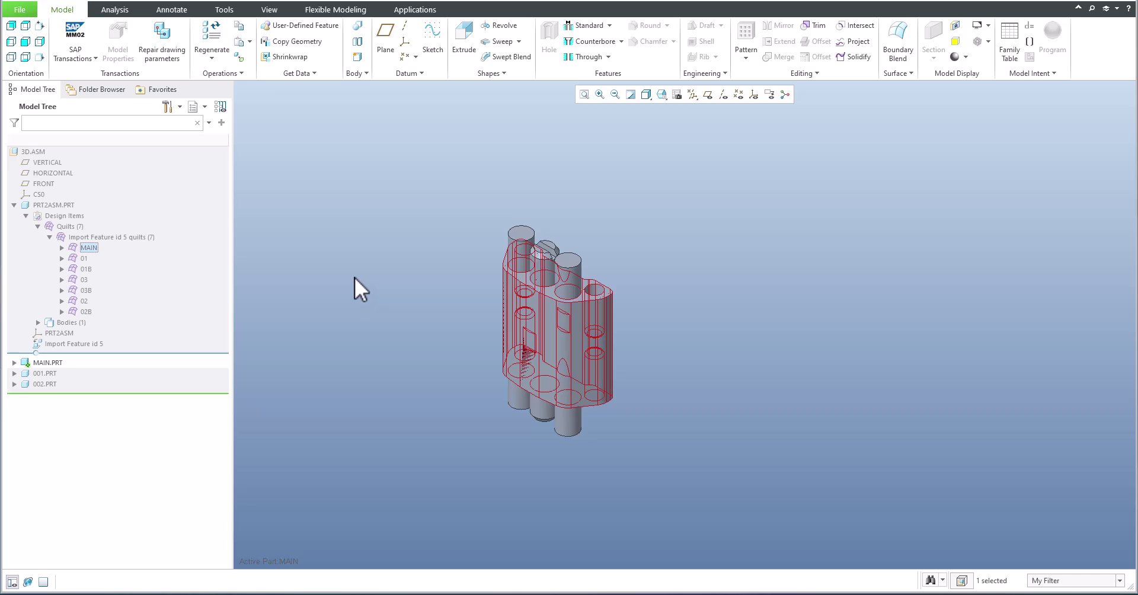
key(ctrl+c)
key(ctrl+v)
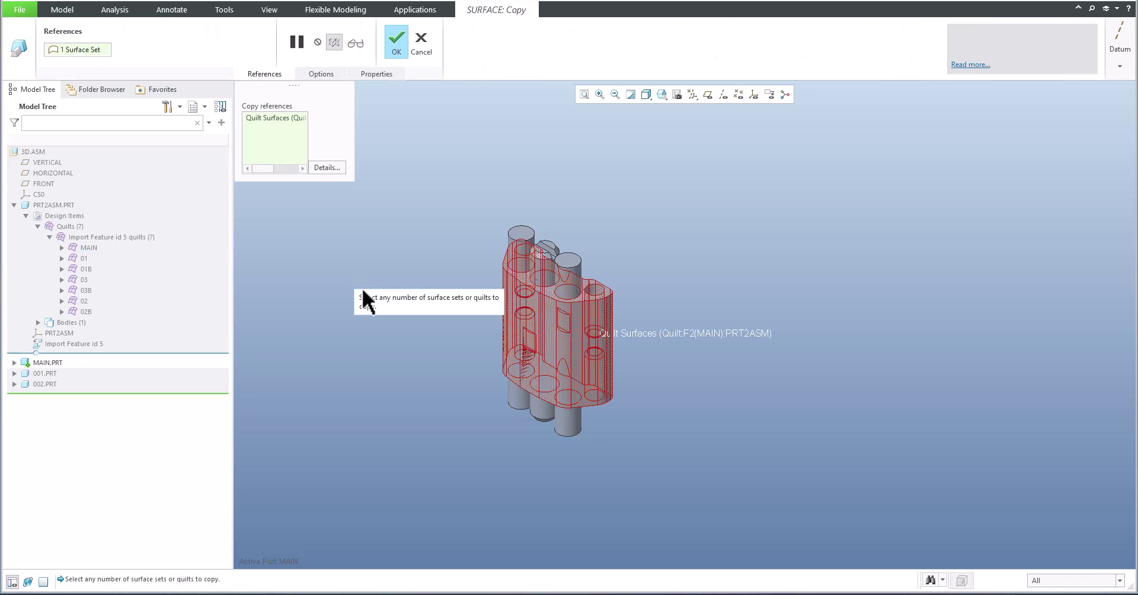
middle_click(339, 275)
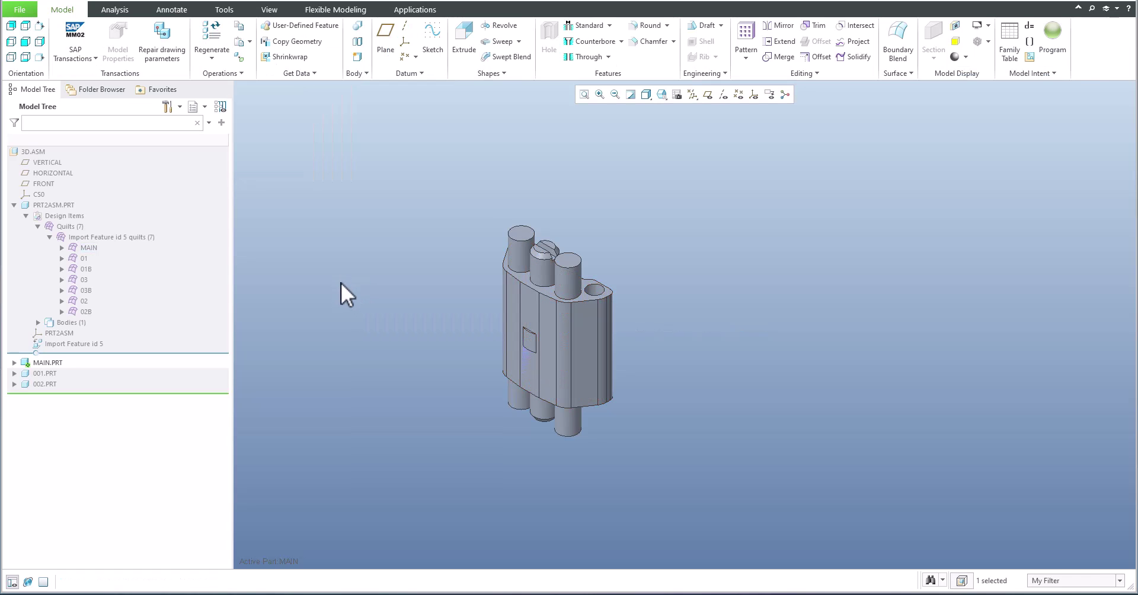
key(ctrl+a)
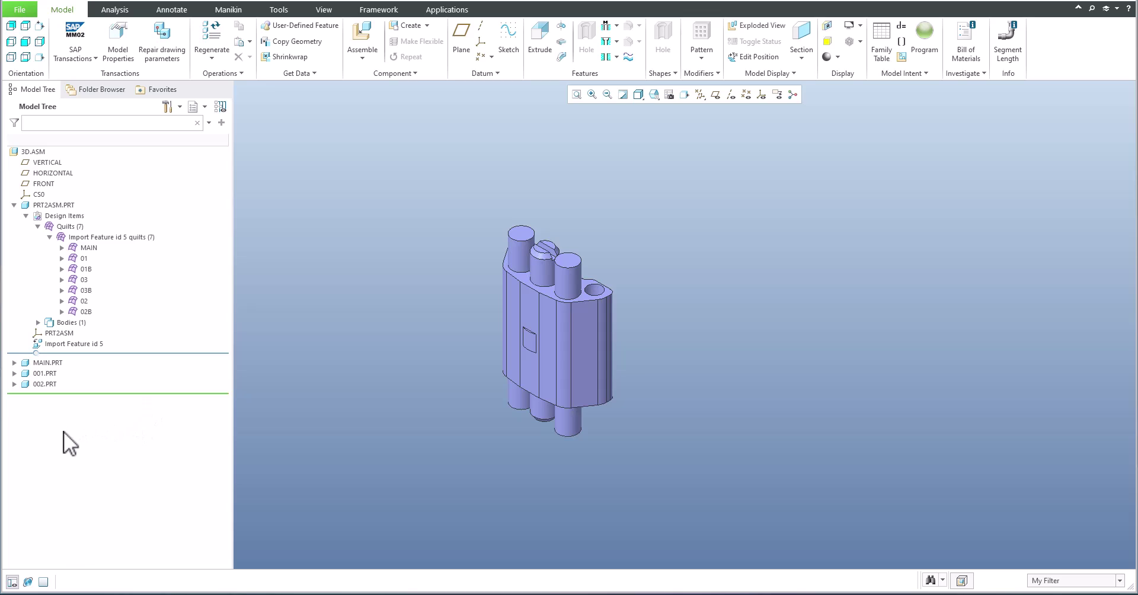
Step: Open part MAIN in its own window and examine its bores and outer faces from several sides
click(42, 375)
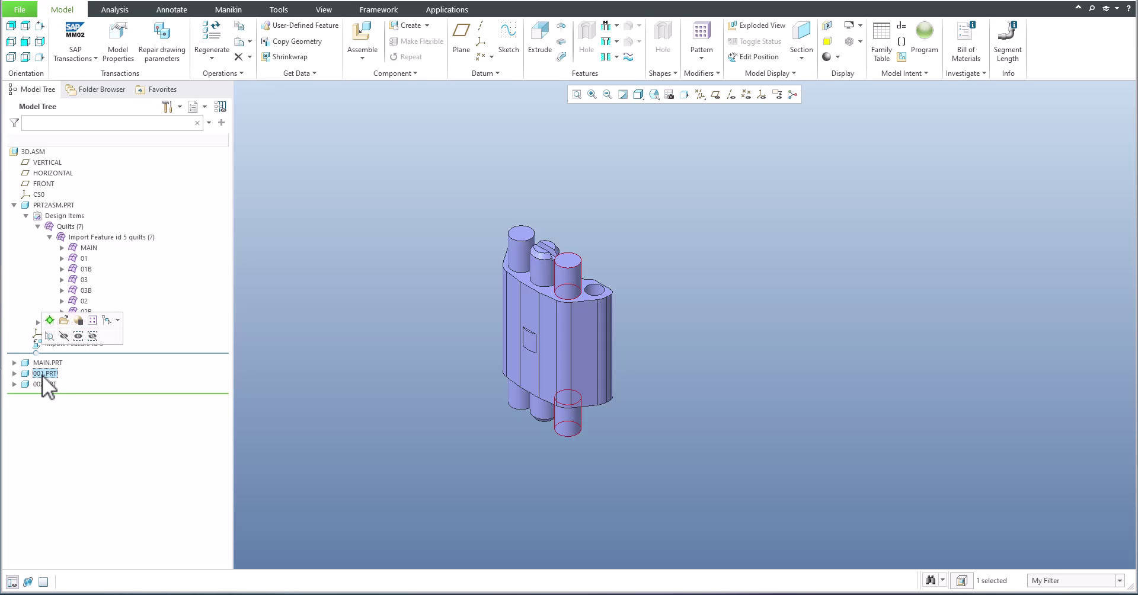
click(44, 364)
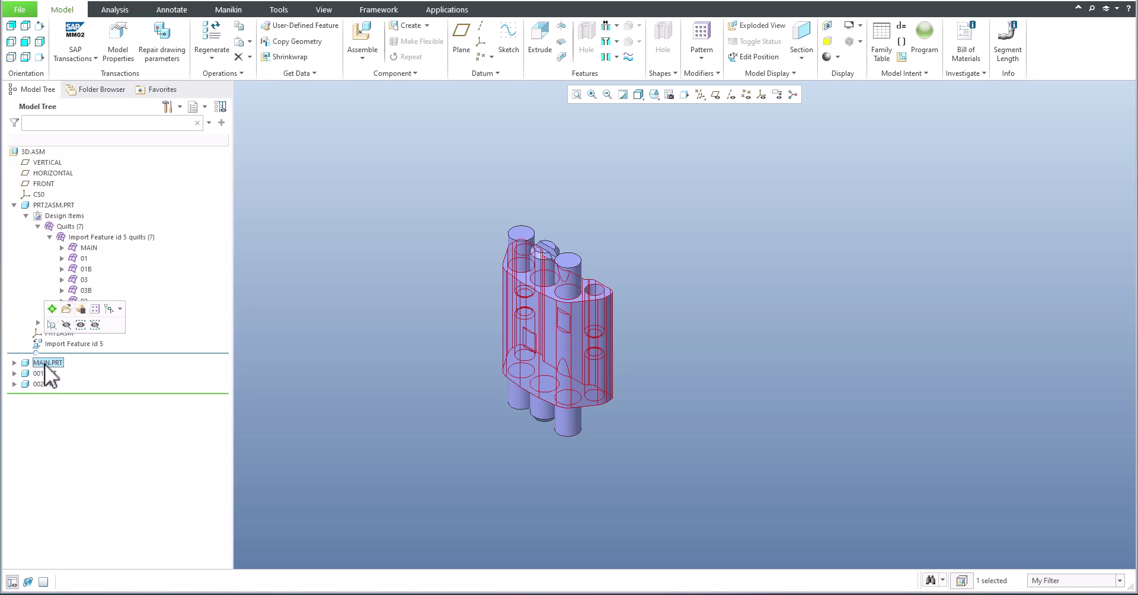
click(66, 308)
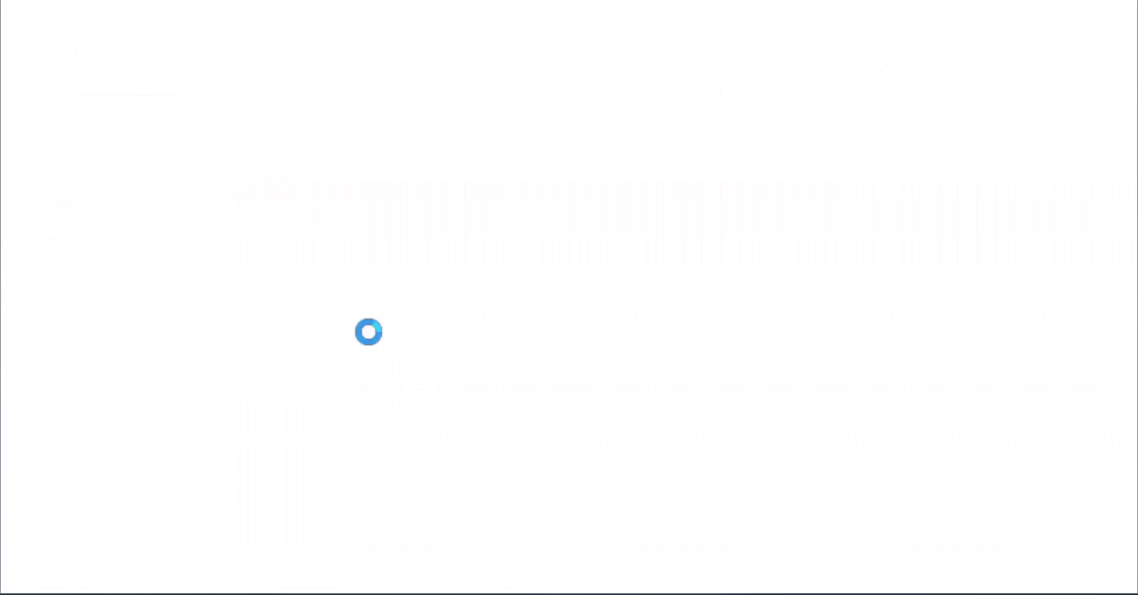
middle_drag(605, 351, 516, 255)
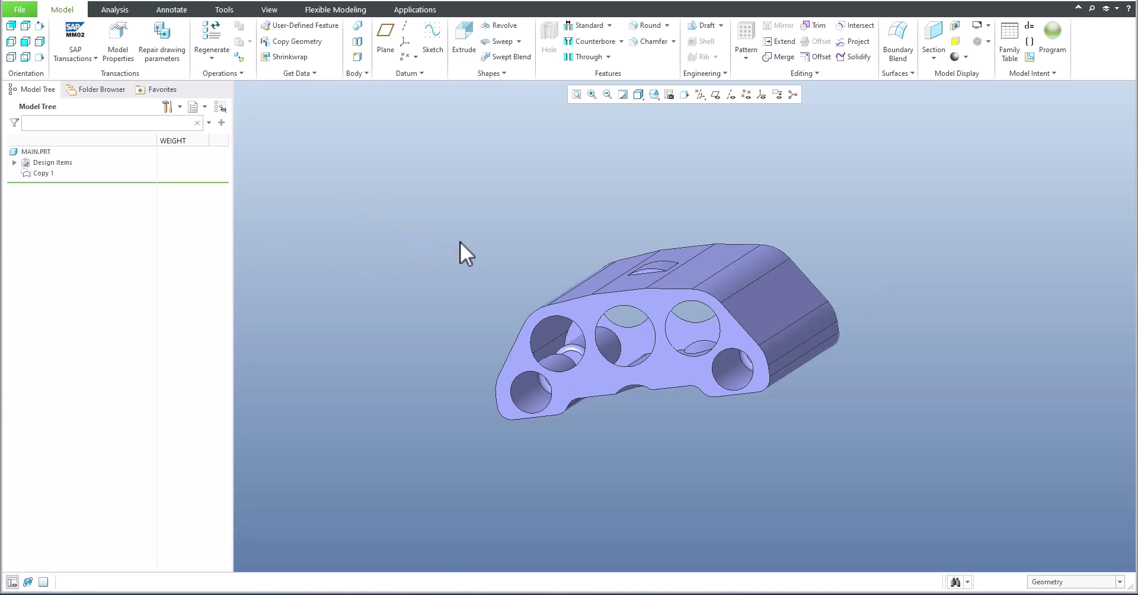
middle_drag(460, 242, 420, 256)
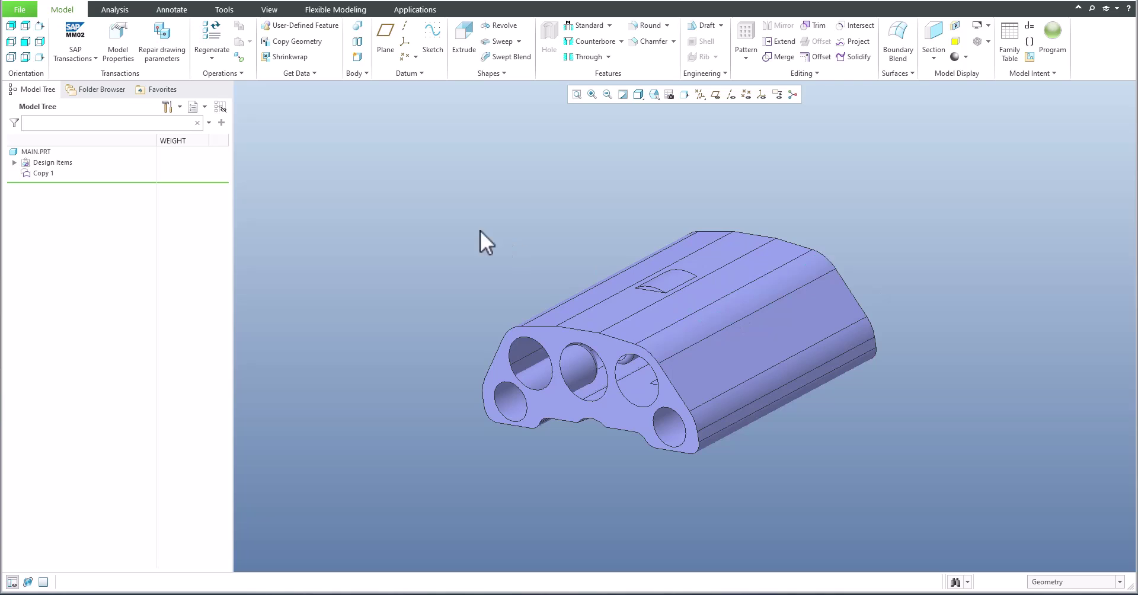
middle_drag(607, 410, 680, 271)
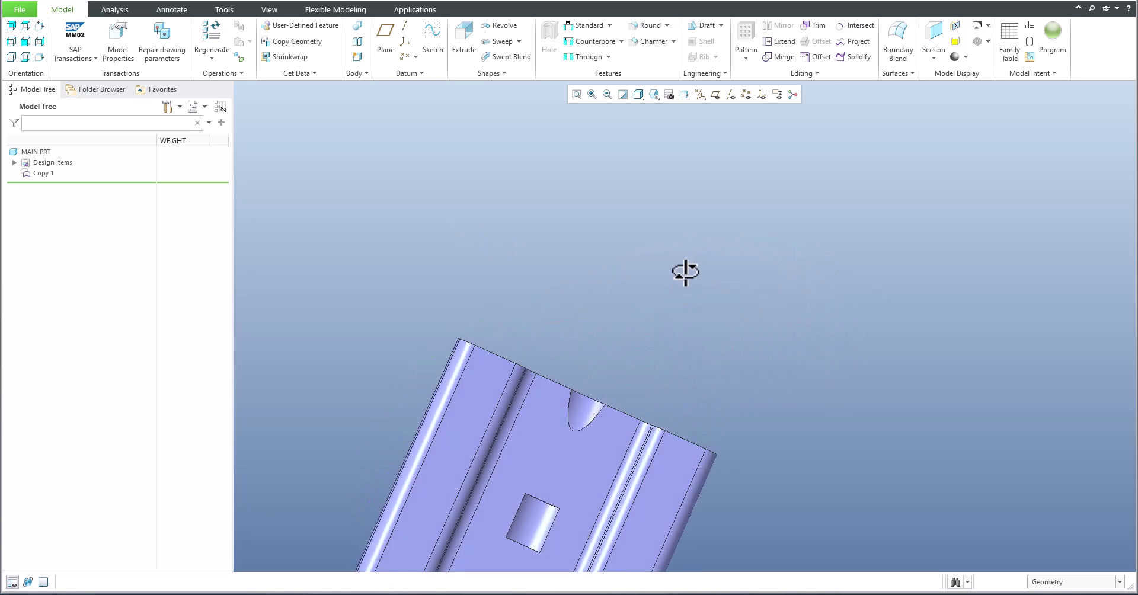
scroll(571, 398, down, 3)
scroll(561, 433, up, 6)
scroll(561, 432, down, 5)
middle_drag(548, 396, 602, 393)
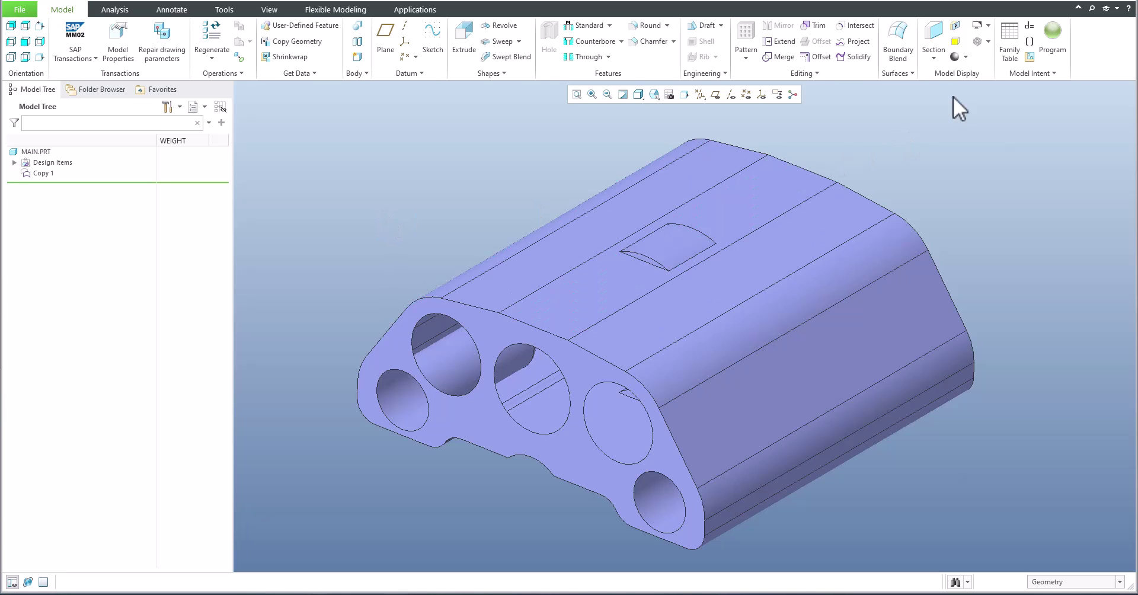
Step: Start a Boundary Blend with the full circular edge of one outer large bore as the first chain in the first direction
click(901, 38)
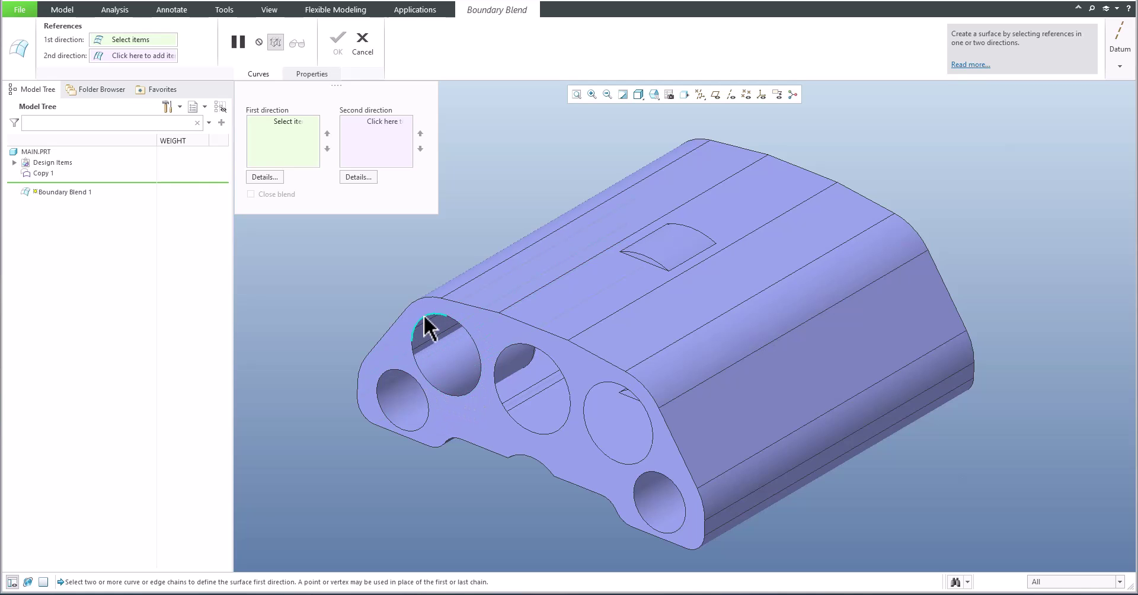
click(468, 396)
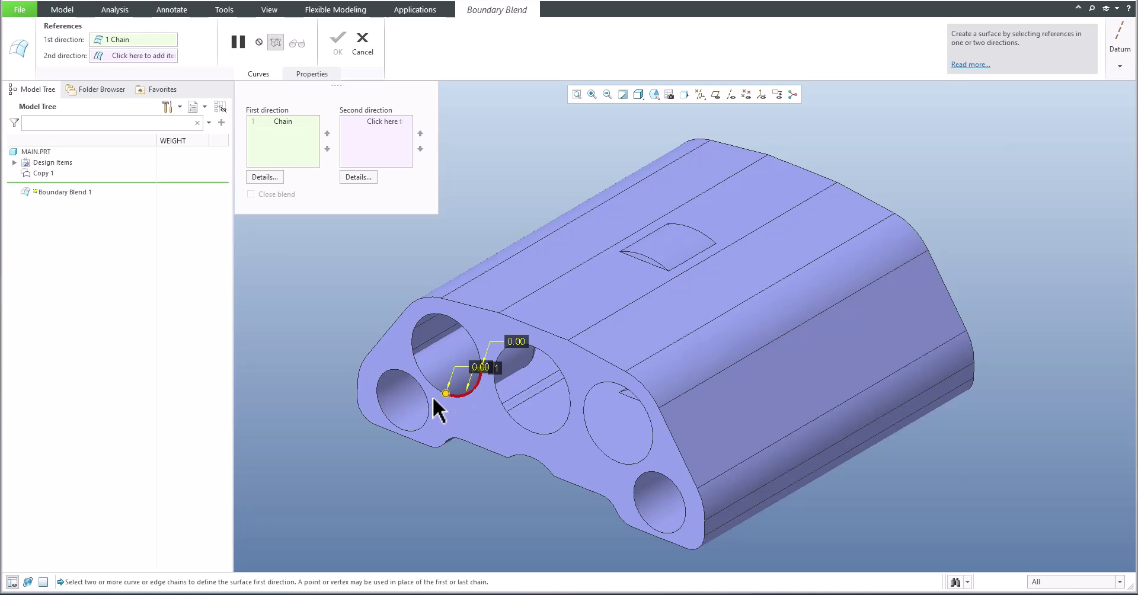
shift+click(433, 387)
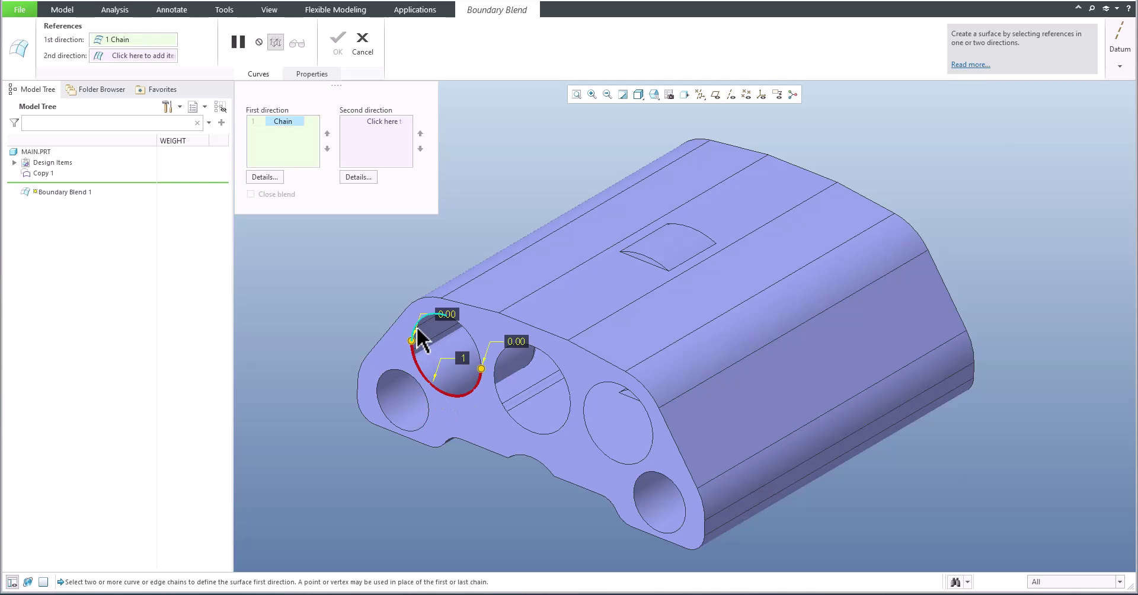
shift+click(416, 328)
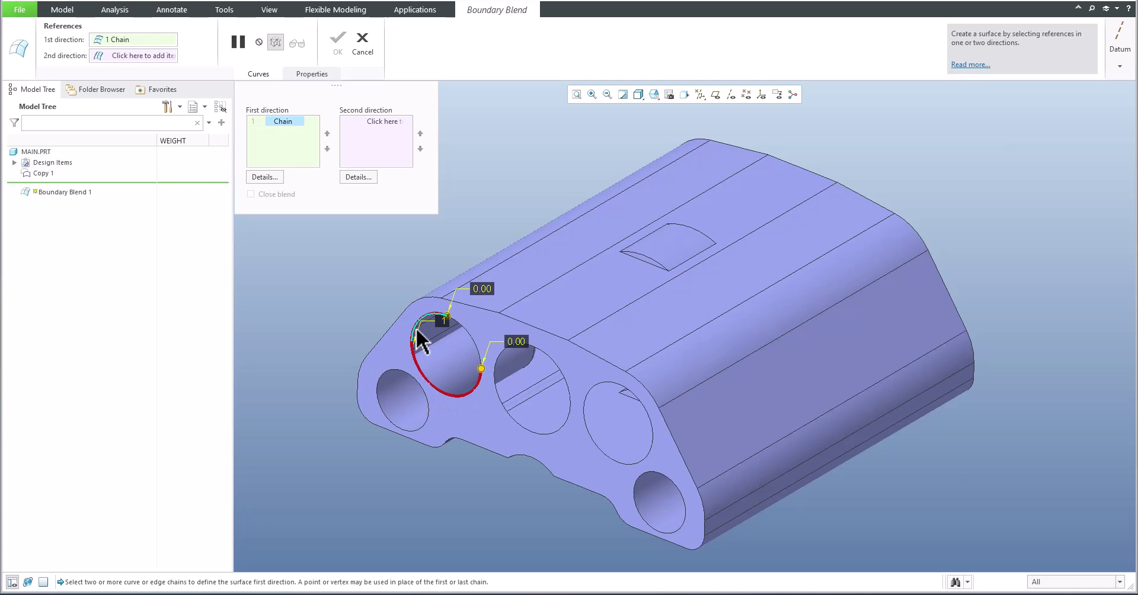
shift+click(477, 351)
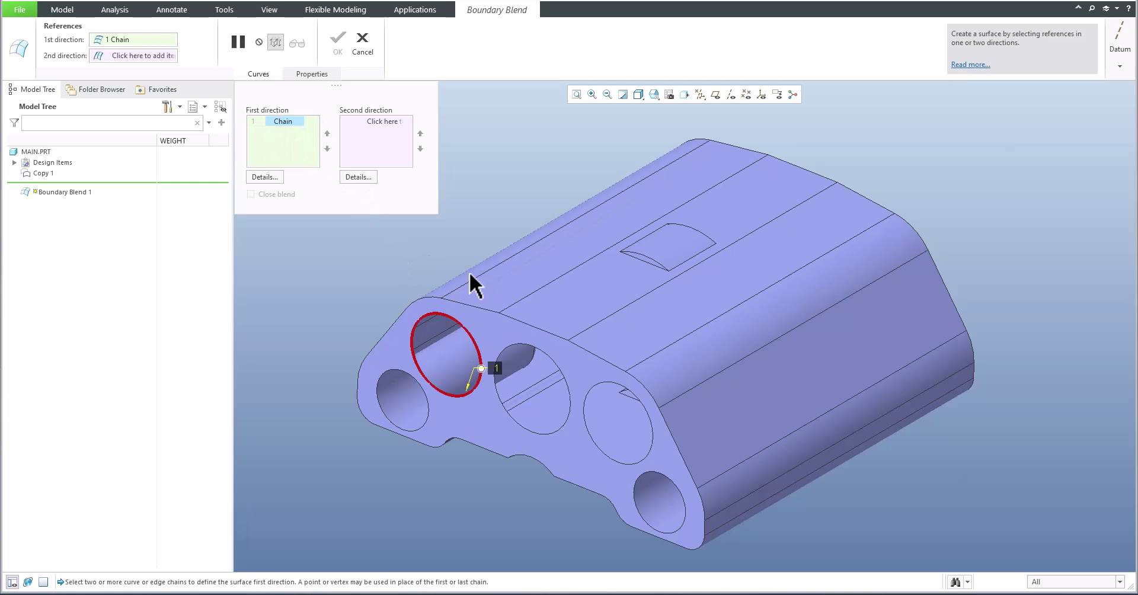
Step: Add the same bore's opposite circular edge as the second chain, align its start point with the first chain's, and complete the blend
middle_drag(469, 271, 490, 320)
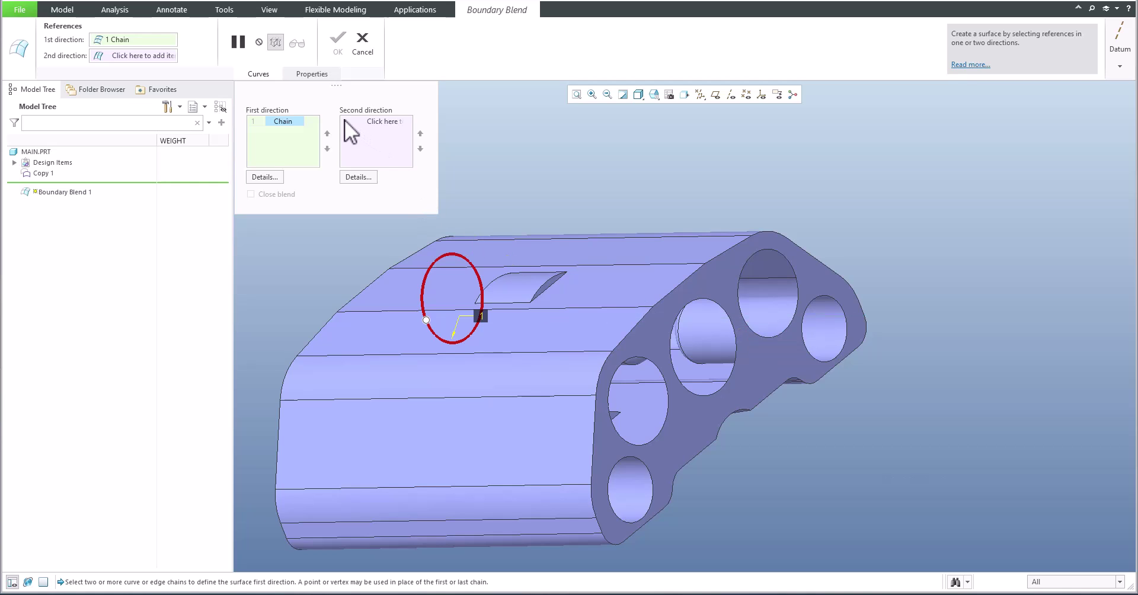
ctrl+click(755, 333)
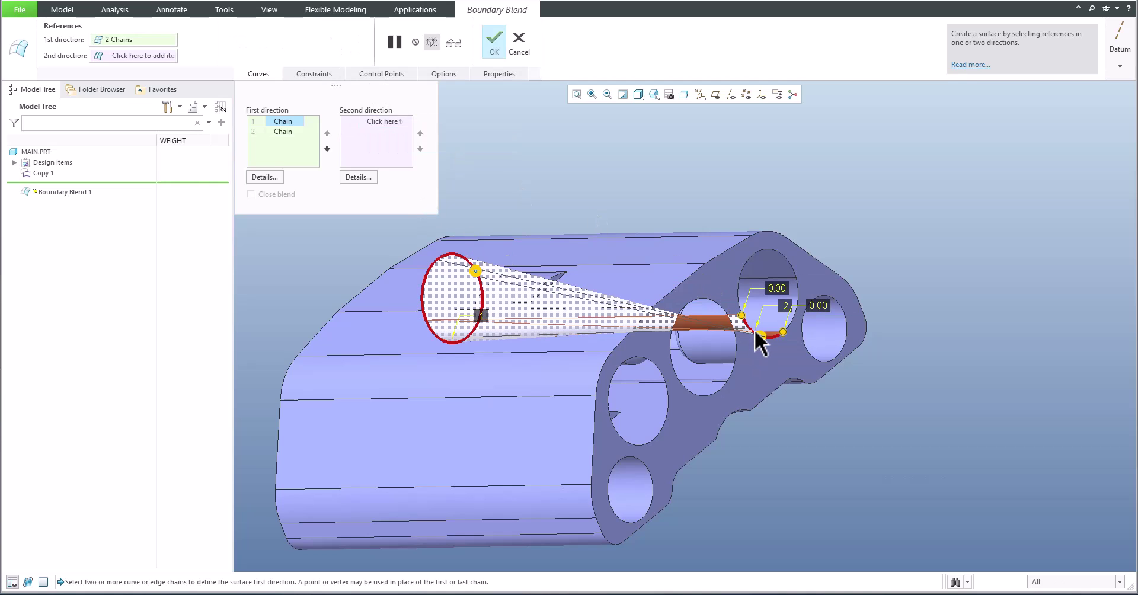
shift+click(740, 294)
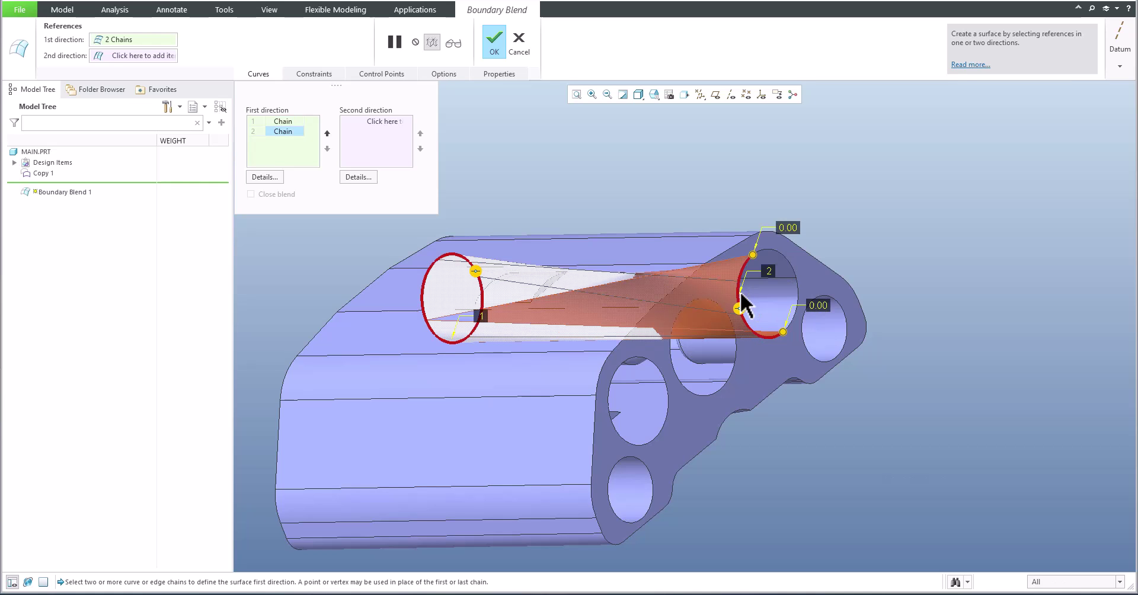
shift+click(769, 250)
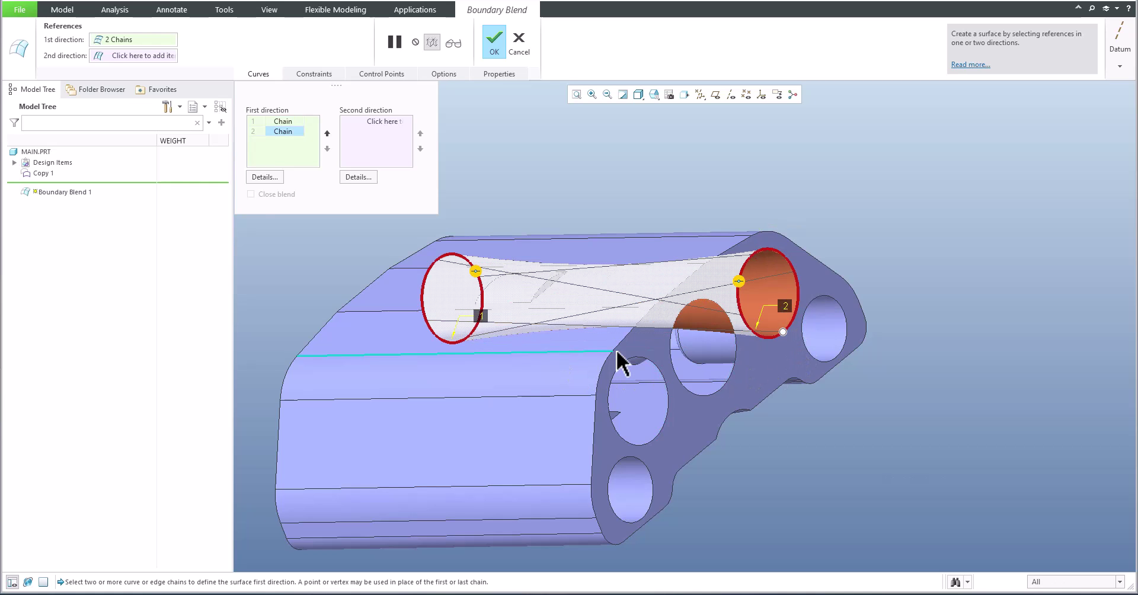
middle_drag(617, 351, 625, 385)
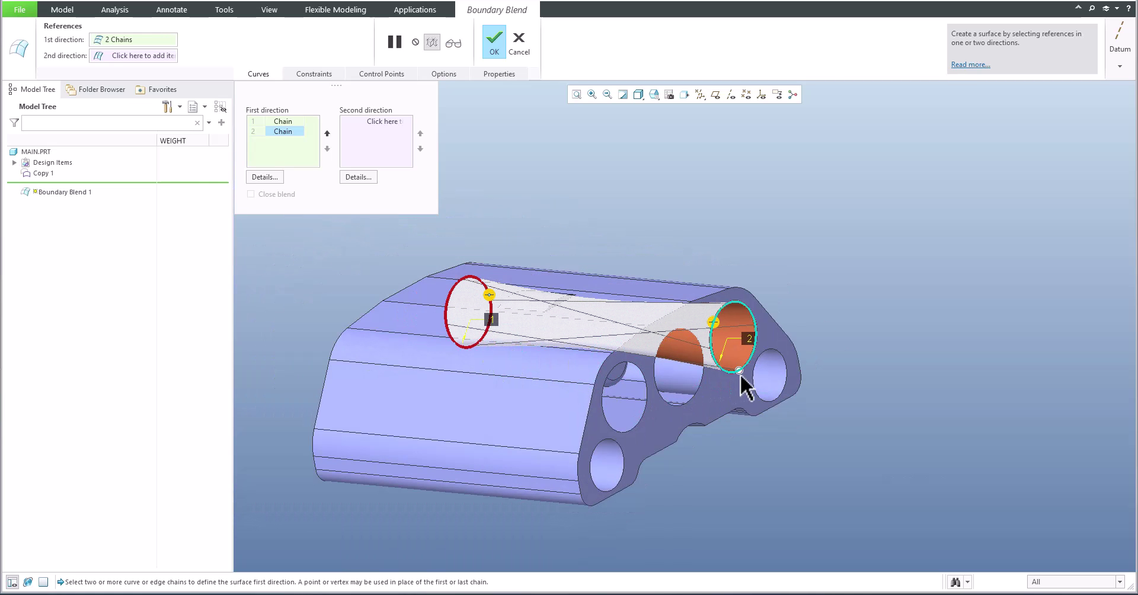
drag(739, 370, 708, 364)
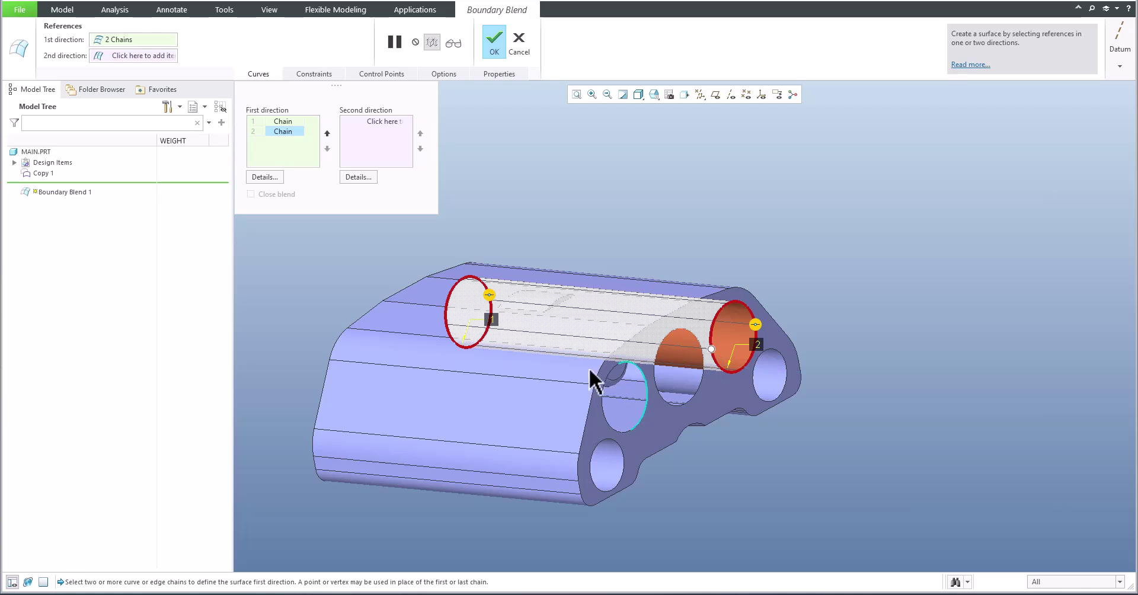
middle_drag(591, 376, 592, 343)
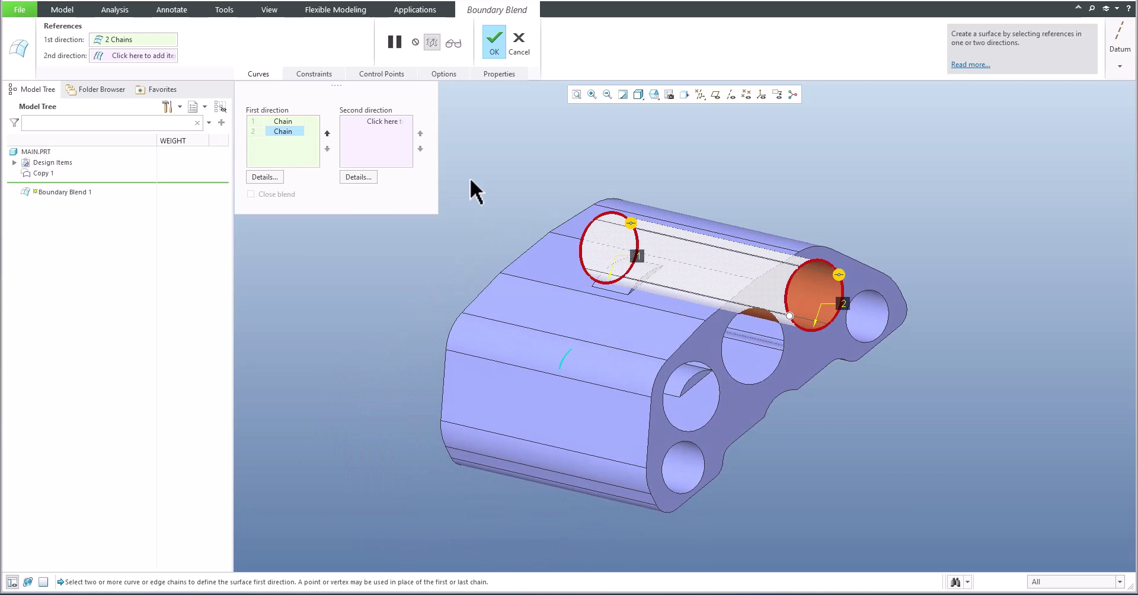
click(495, 46)
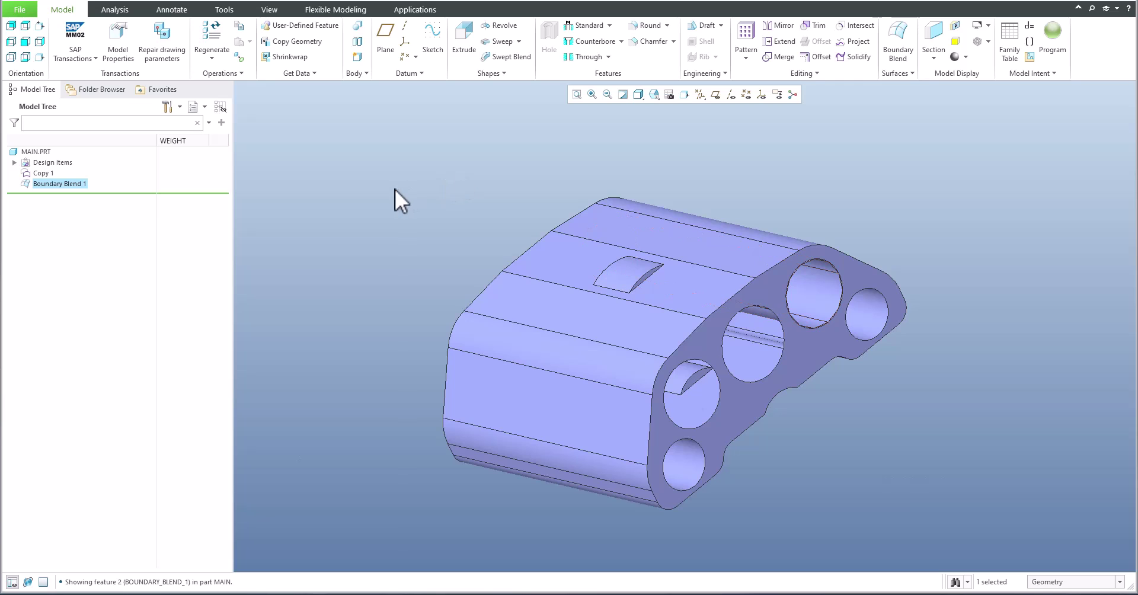
Step: Start another Boundary Blend with the full circular edge of the middle large bore as its first chain
middle_drag(608, 197, 569, 194)
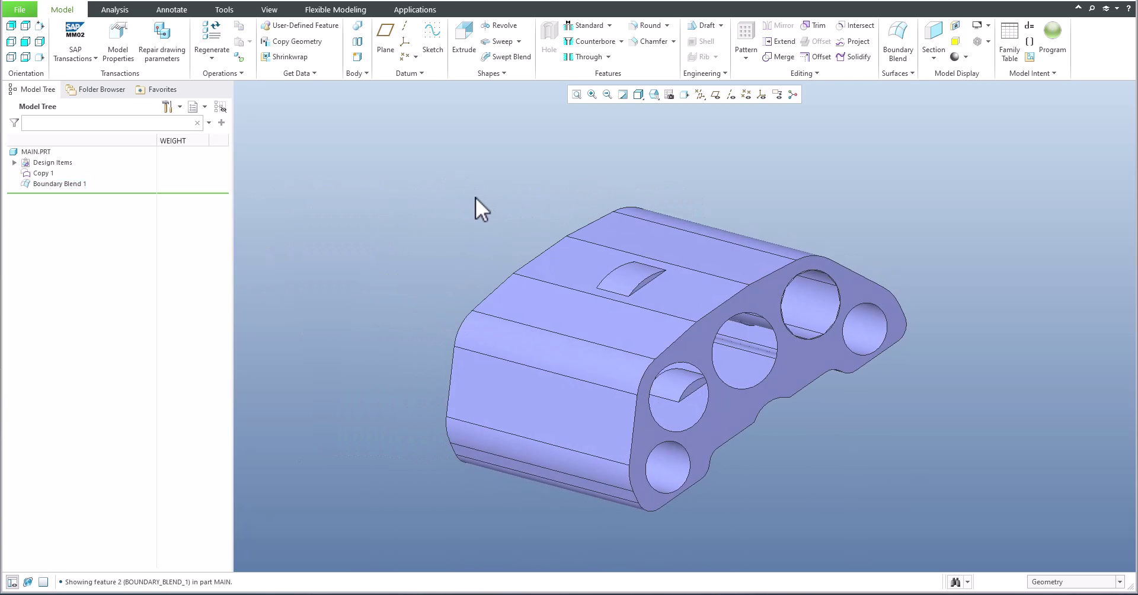
click(896, 43)
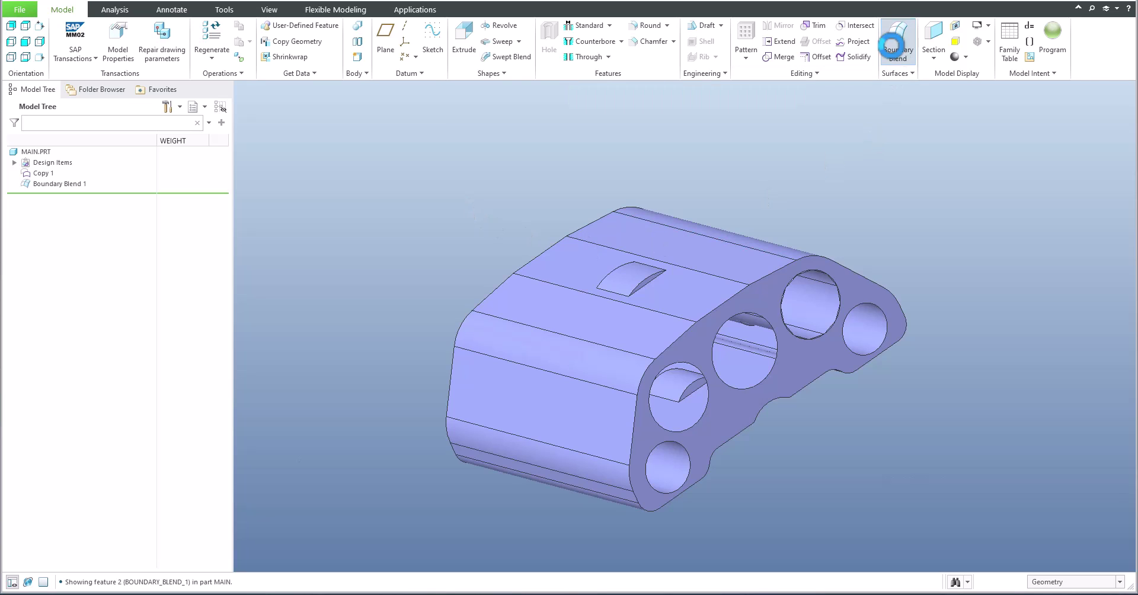
click(736, 391)
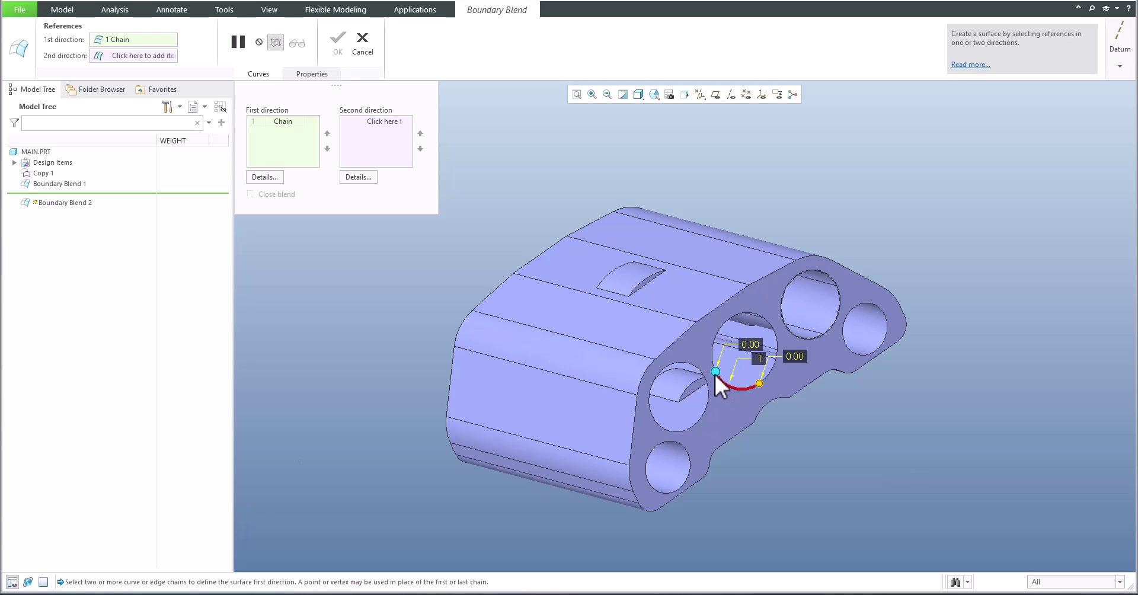
drag(715, 374, 746, 347)
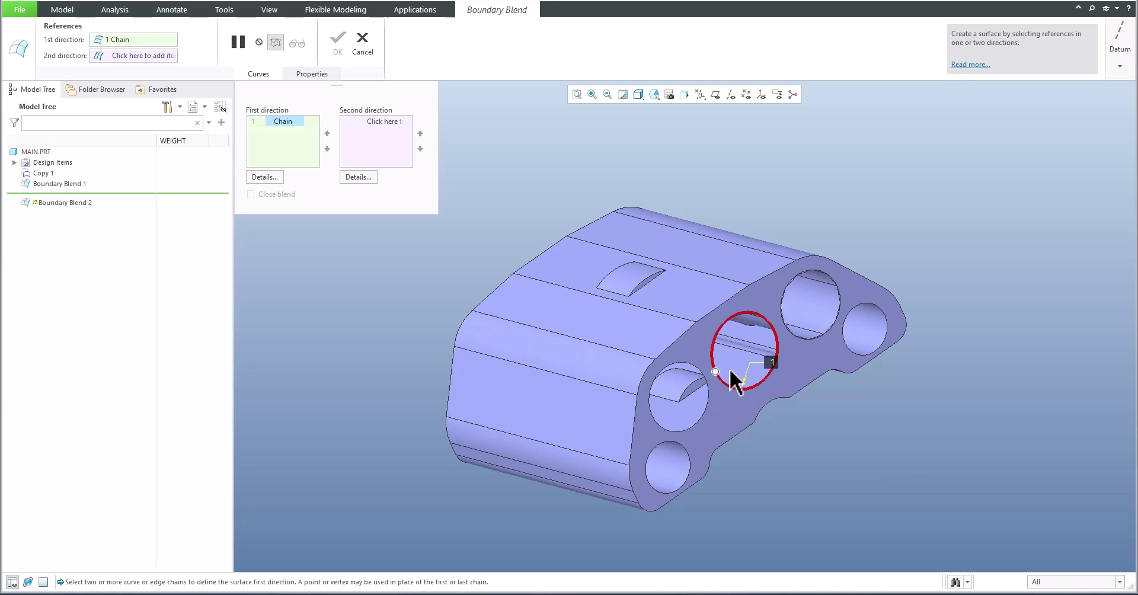
Step: Add the full opposite circular edge of the middle large bore as the second first-direction chain and complete the boundary blend
scroll(730, 368, down, 3)
middle_drag(697, 353, 788, 343)
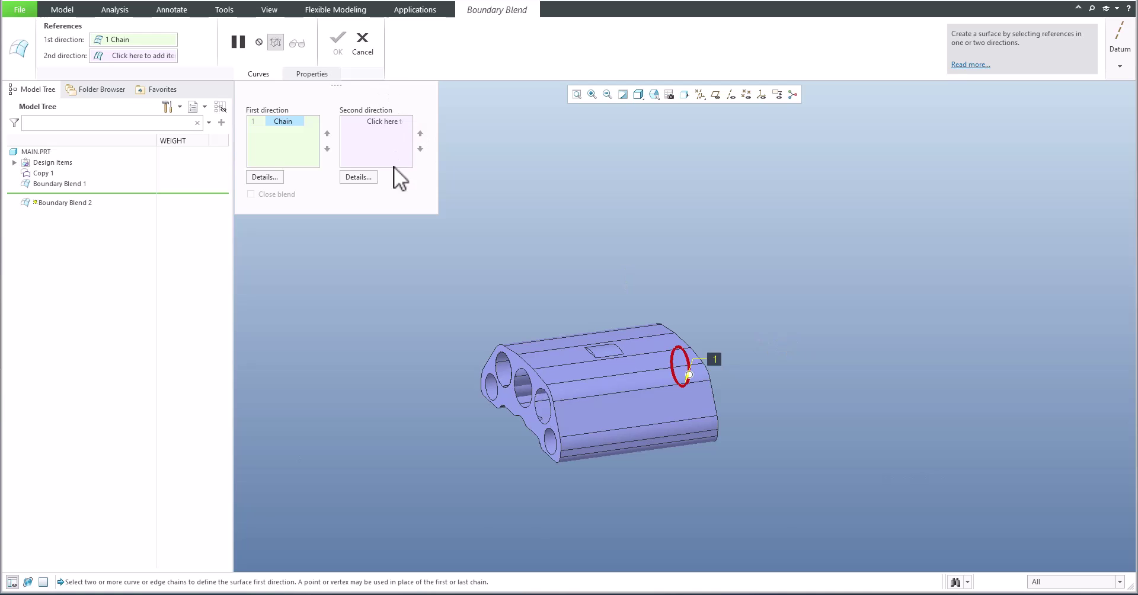
click(510, 400)
scroll(494, 404, up, 5)
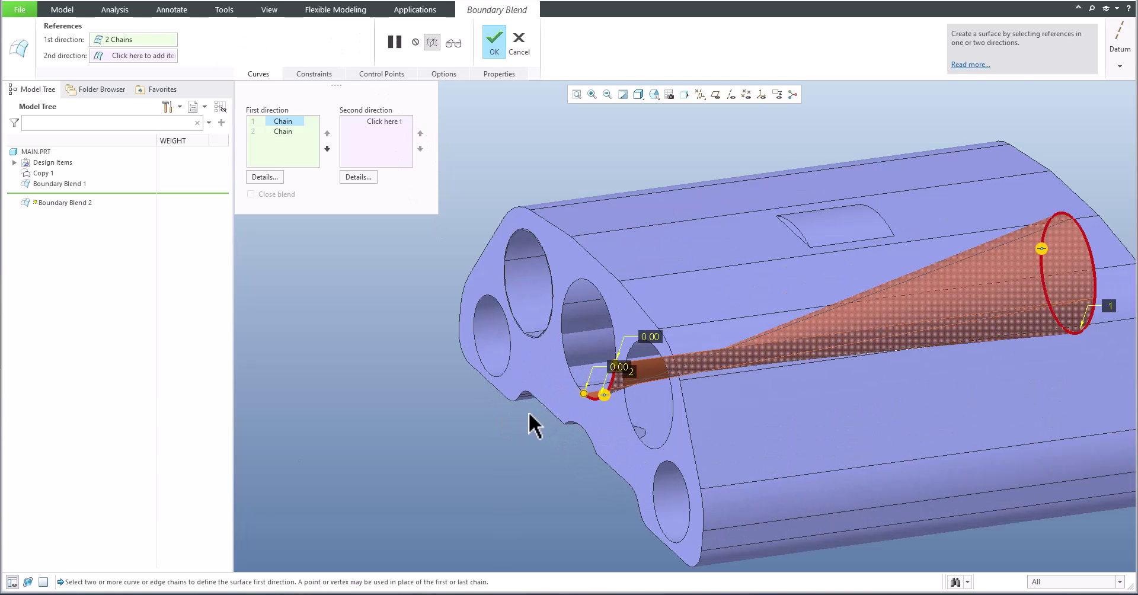
click(570, 384)
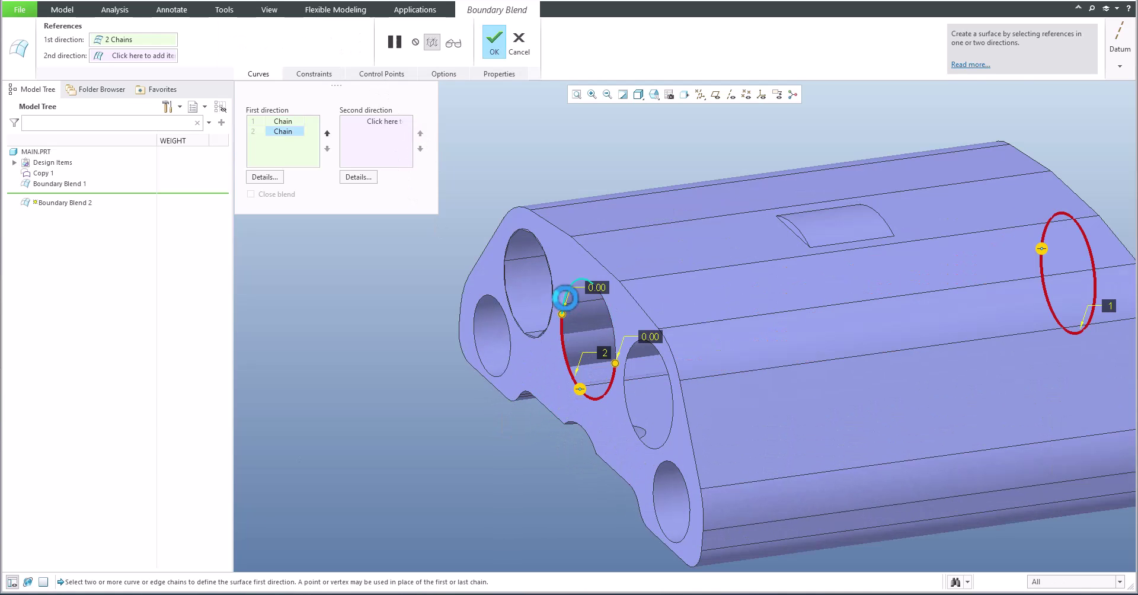
shift+click(605, 304)
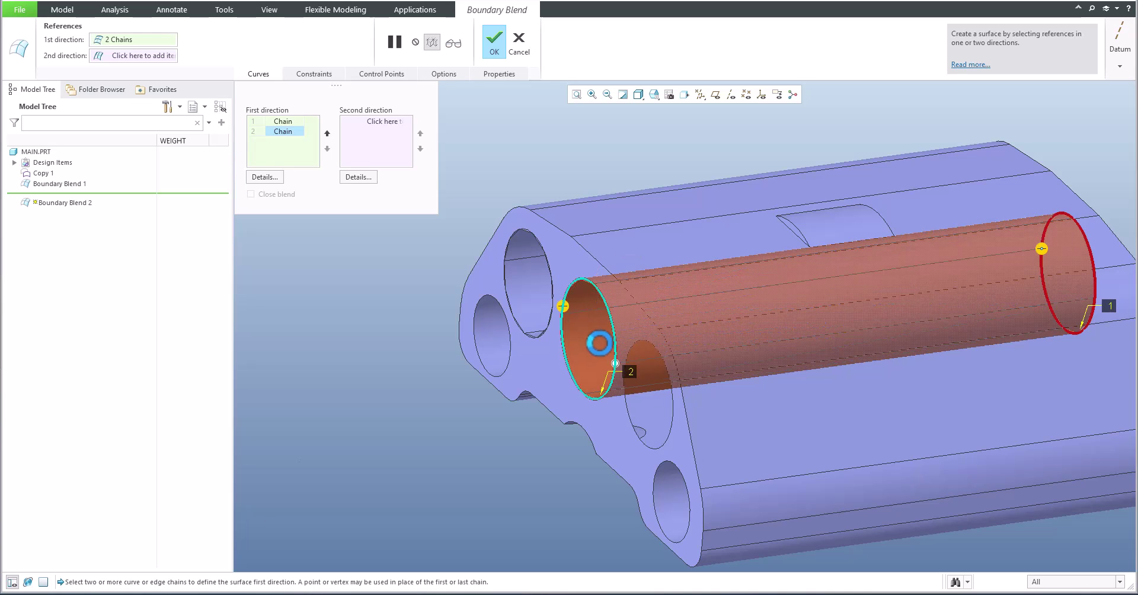
scroll(592, 338, down, 5)
middle_drag(591, 369, 521, 358)
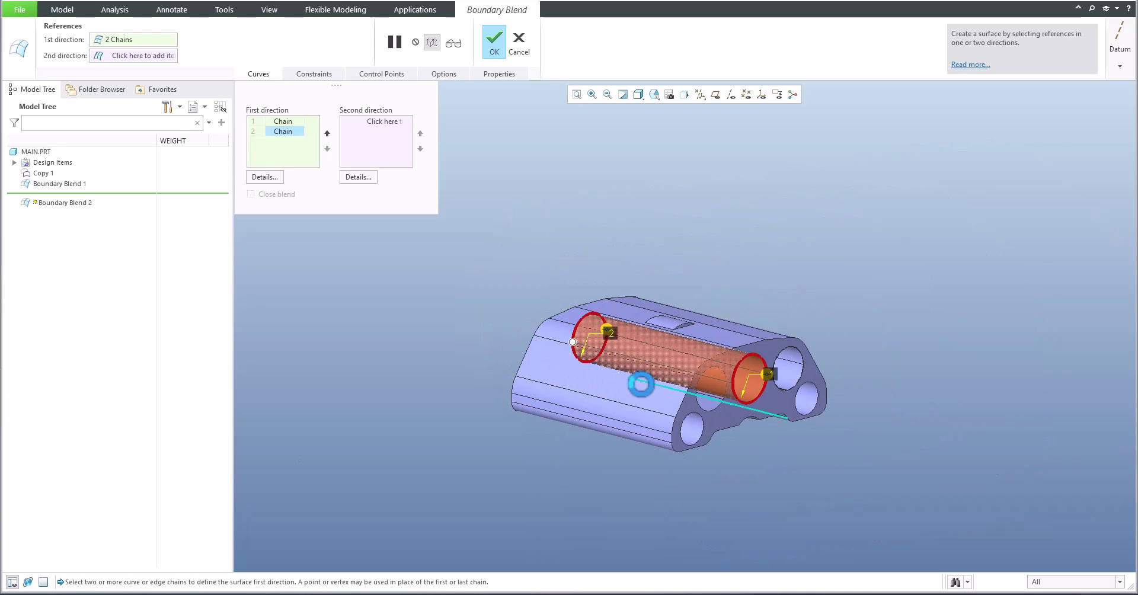
mouse_move(640, 381)
middle_down()
mouse_move(583, 373)
mouse_move(622, 378)
middle_up()
click(506, 43)
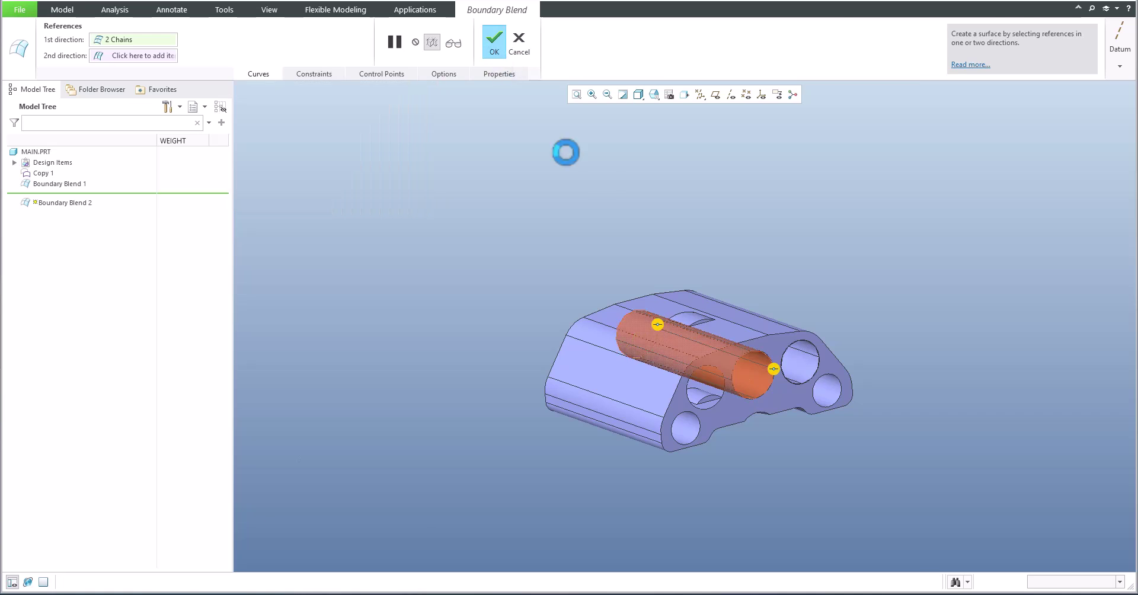
Step: Start a Boundary Blend with the full circular edge of the remaining open large bore as the first chain in the first direction
click(897, 37)
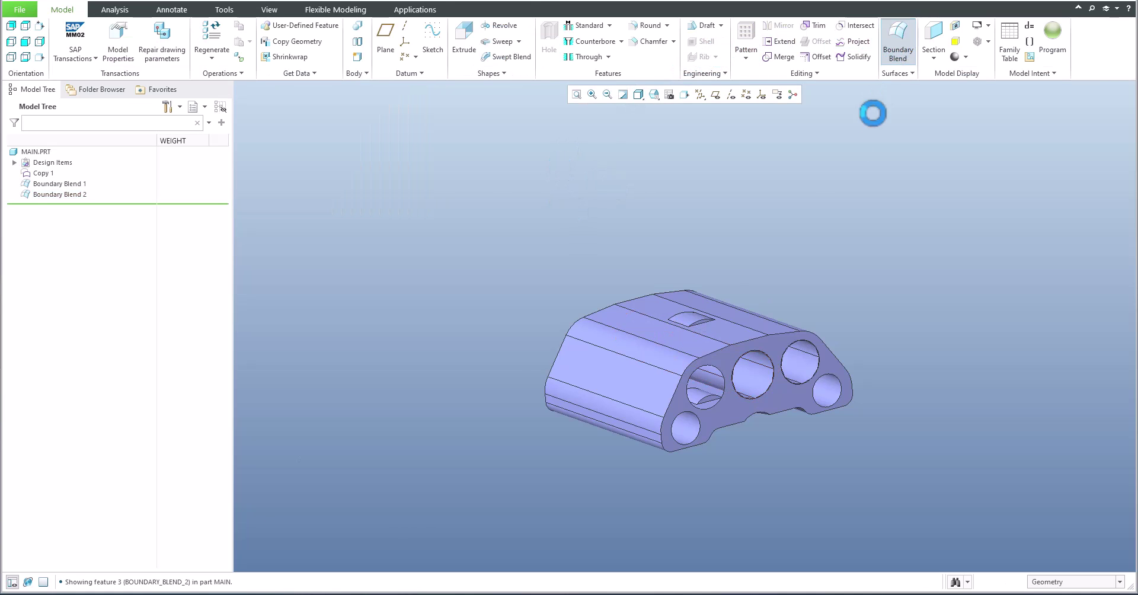
scroll(700, 445, down, 2)
click(728, 384)
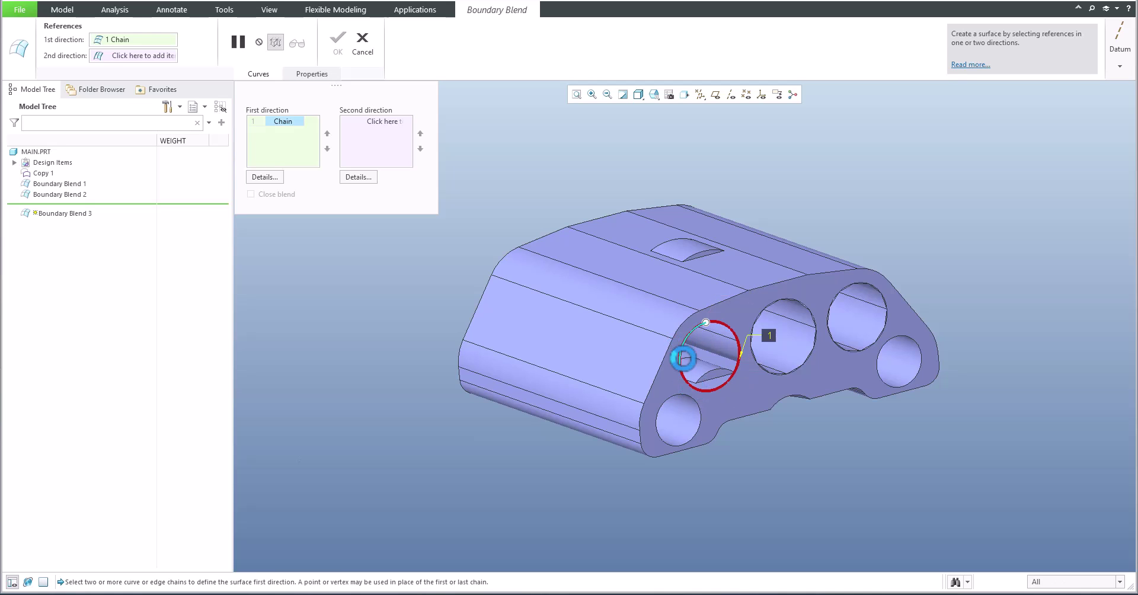
shift+click(681, 358)
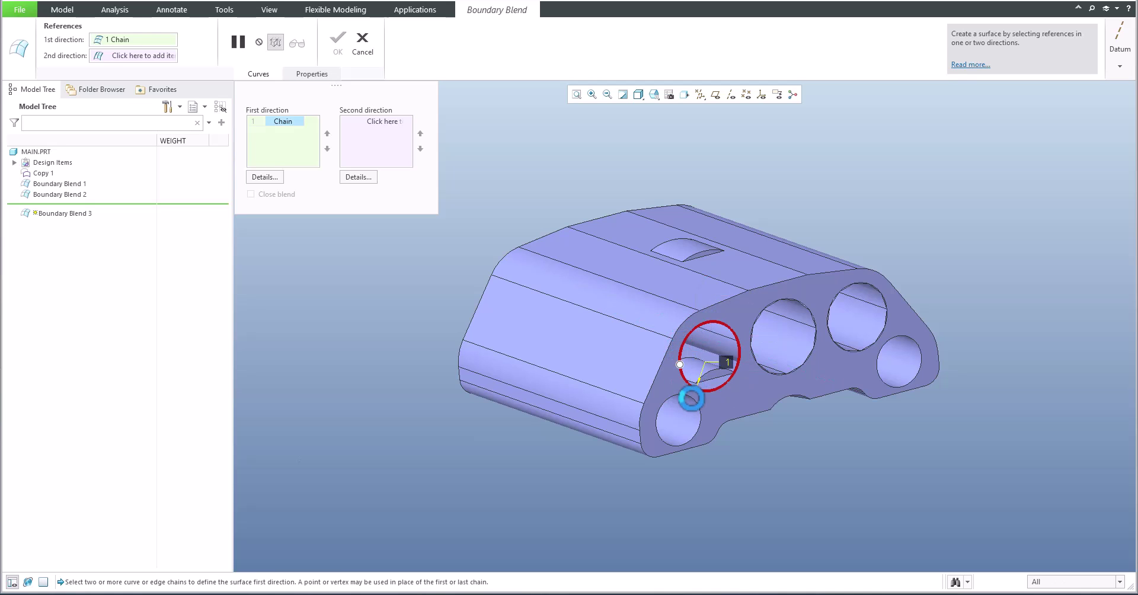
Step: Add that bore's full circular edge on the opposite end face as the second chain and complete the blend
middle_drag(691, 371, 794, 369)
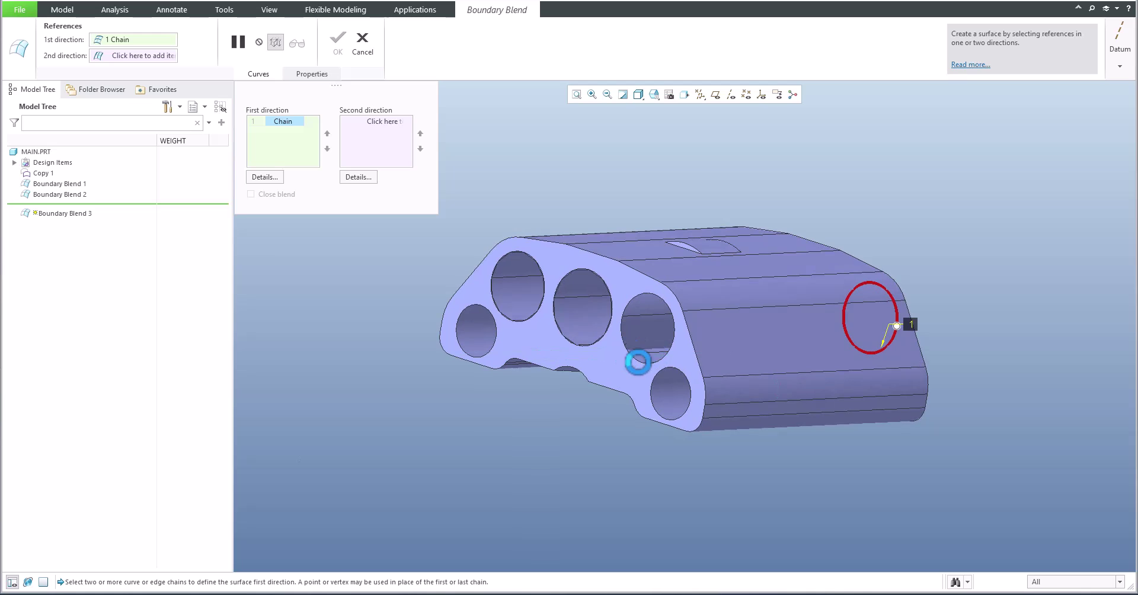
ctrl+click(626, 356)
shift+click(626, 354)
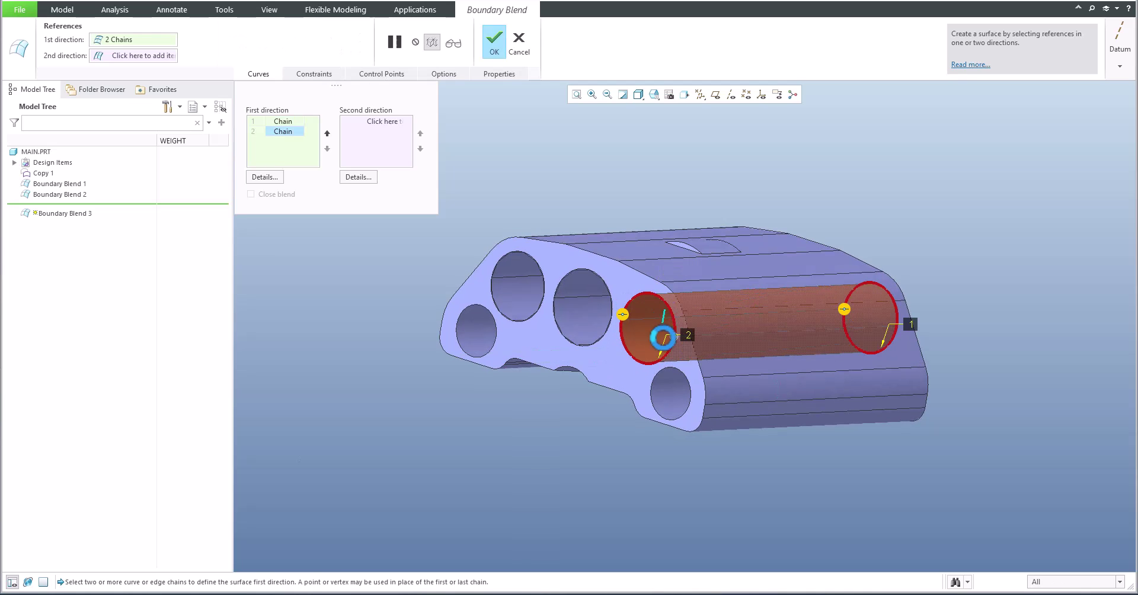
middle_drag(655, 336, 599, 348)
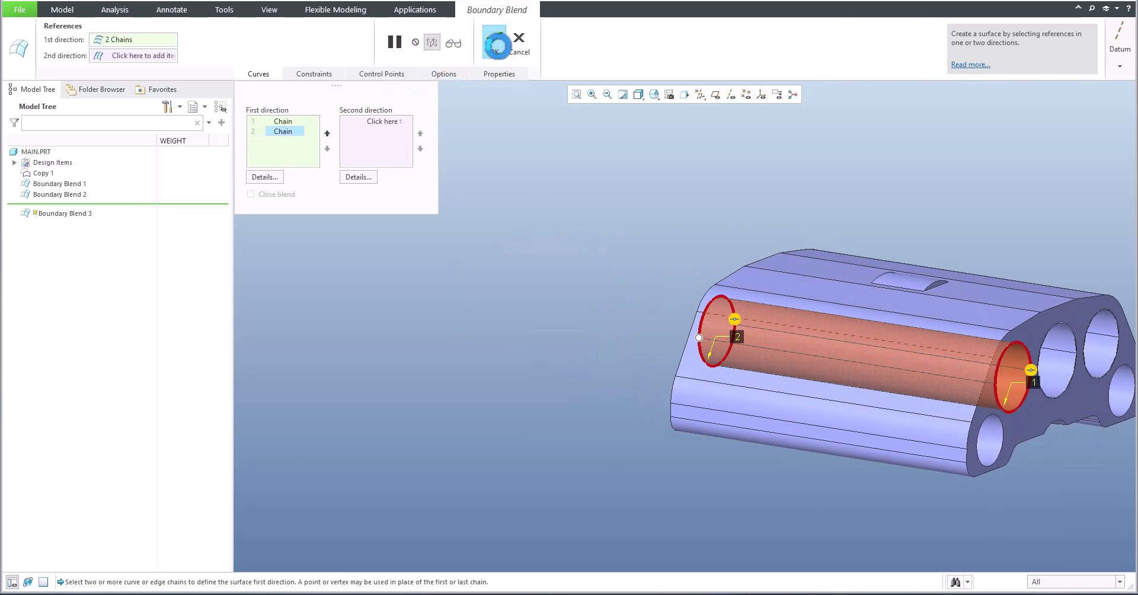
click(494, 42)
Step: Merge the quilts of Copy 1 and Boundary Blends 1, 2 and 3 into a single quilt
middle_drag(523, 284, 419, 251)
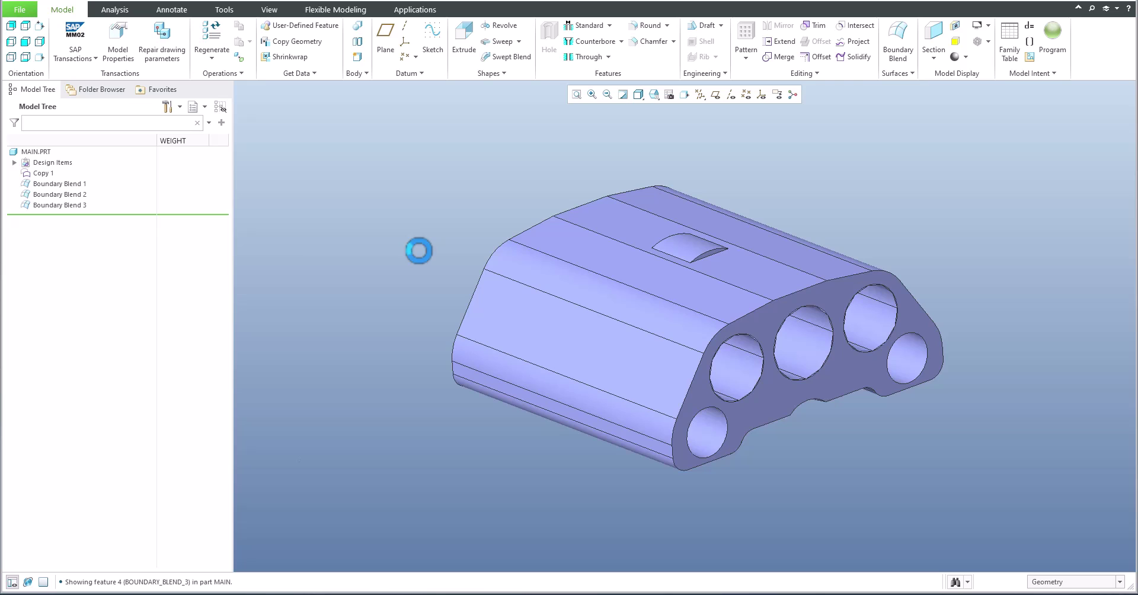
shift+middle_drag(419, 249, 369, 256)
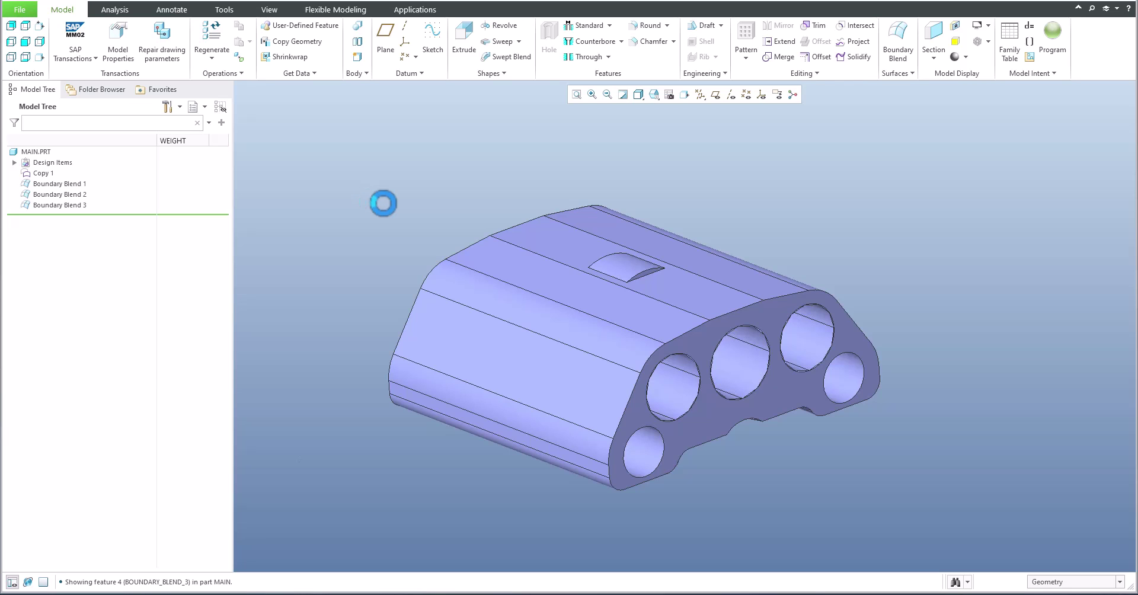
click(42, 173)
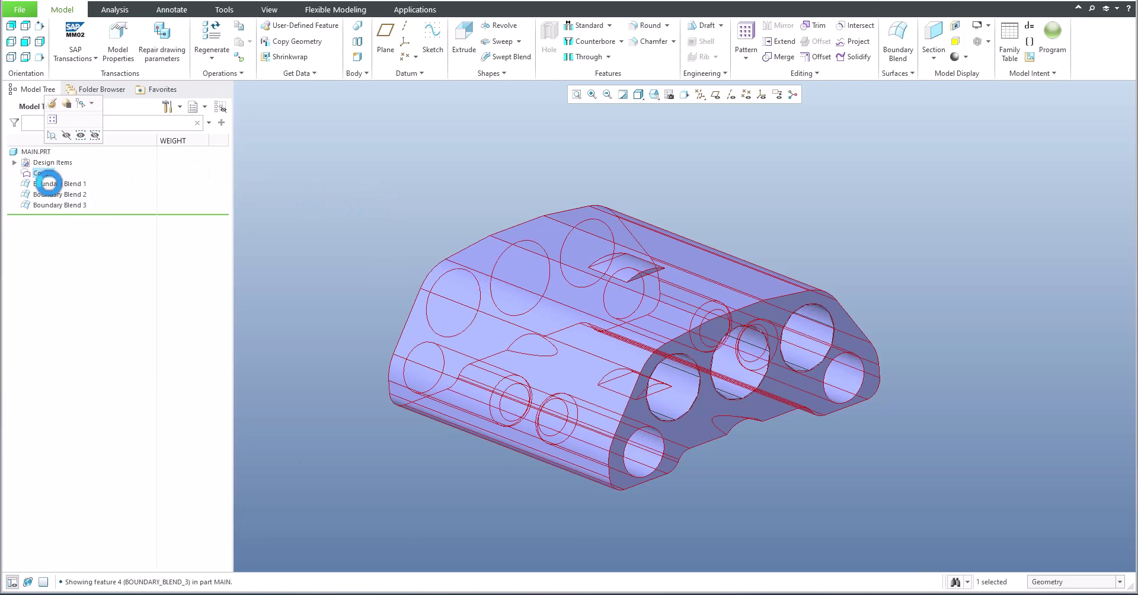
ctrl+click(49, 184)
ctrl+click(48, 194)
ctrl+click(49, 205)
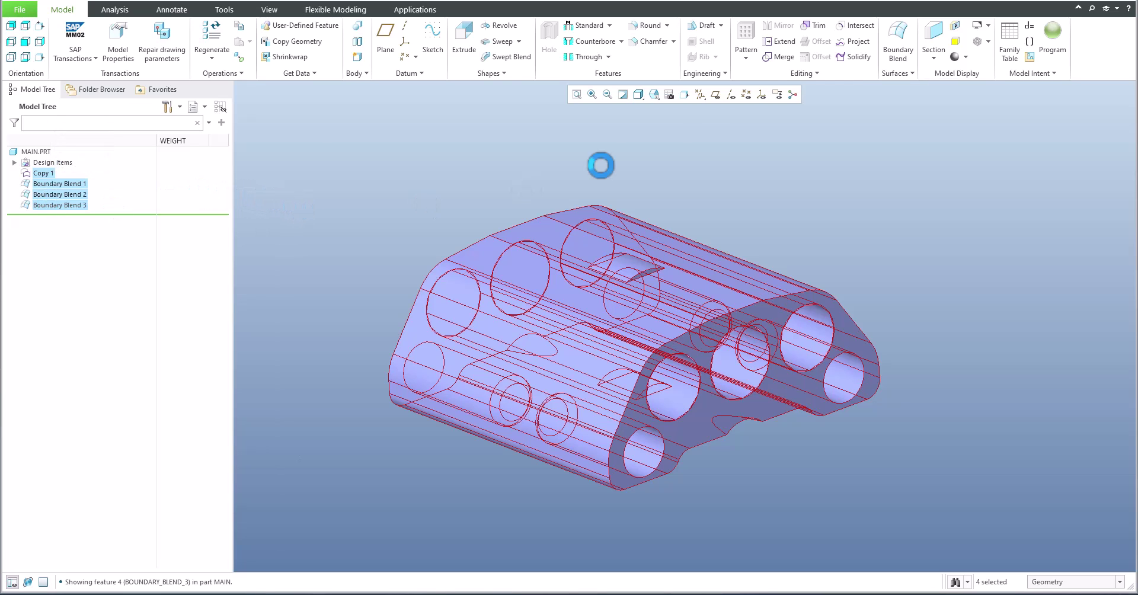
click(778, 57)
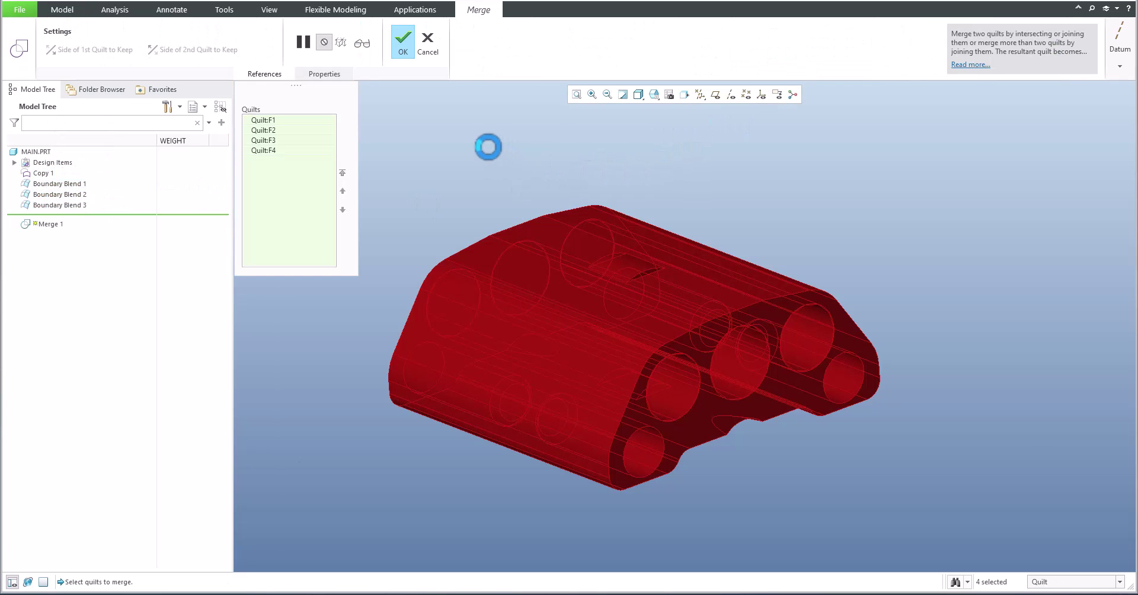
middle_click(483, 145)
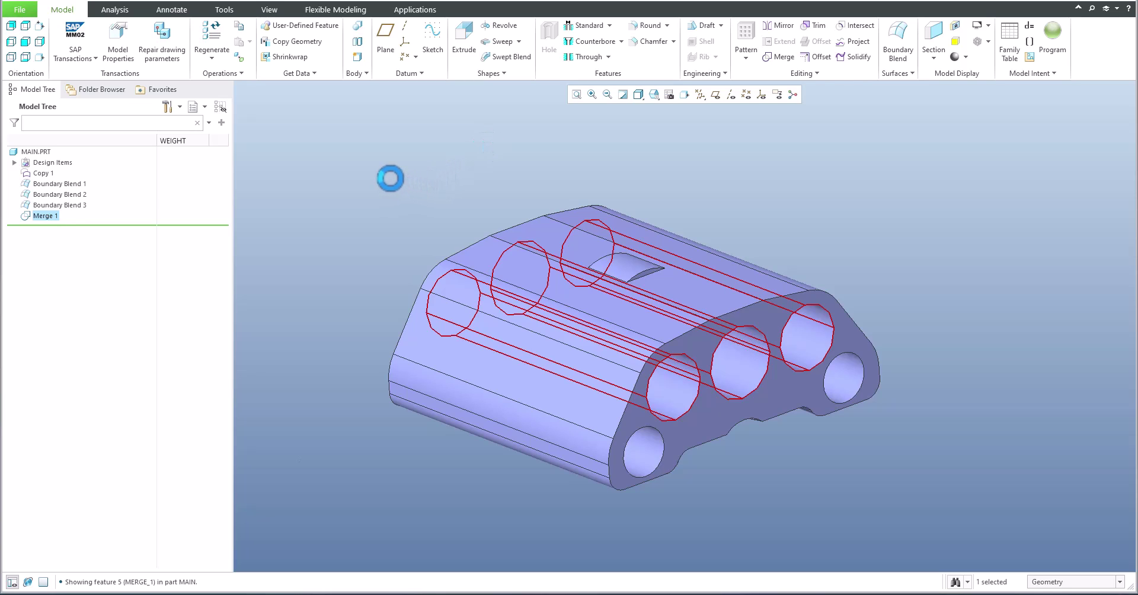
Step: Solidify the merged quilt by filling it with solid material
click(853, 57)
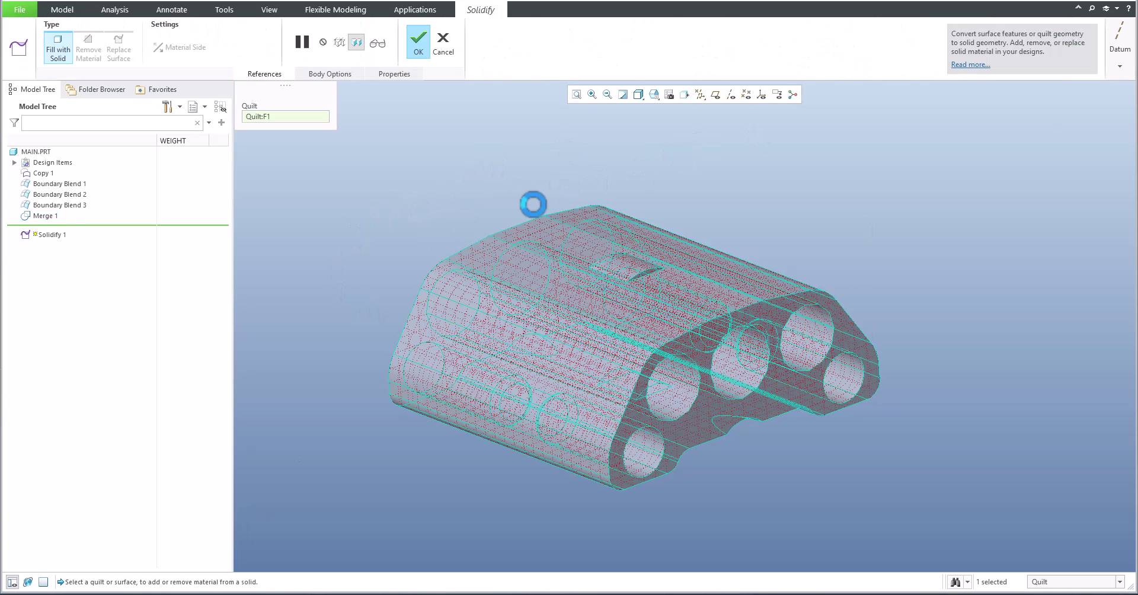
click(417, 37)
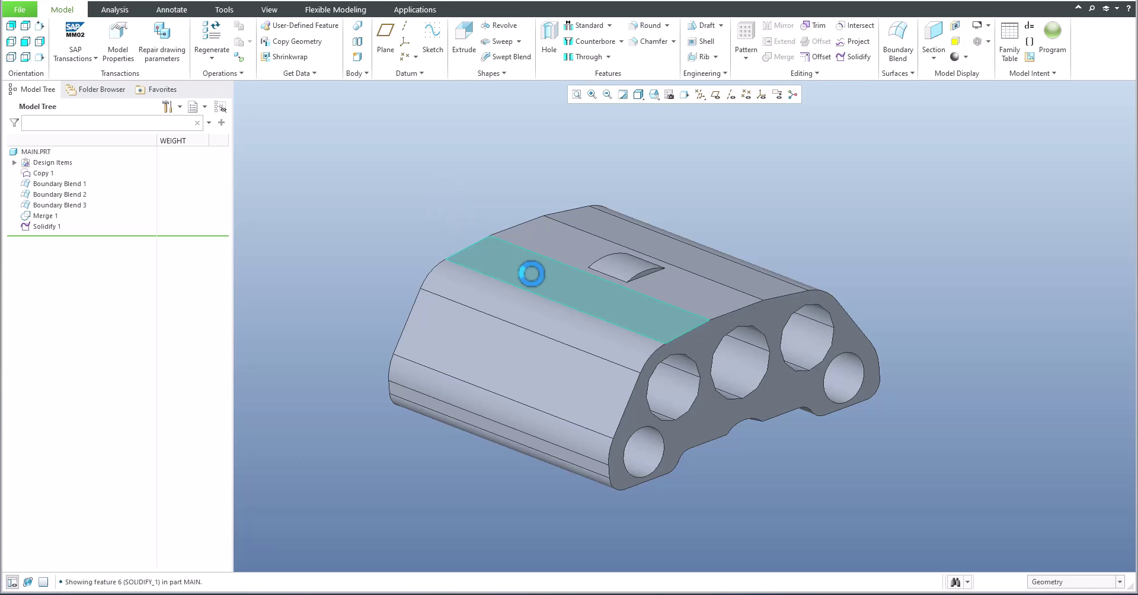
mouse_move(521, 266)
middle_down()
mouse_move(508, 228)
mouse_move(533, 268)
middle_up()
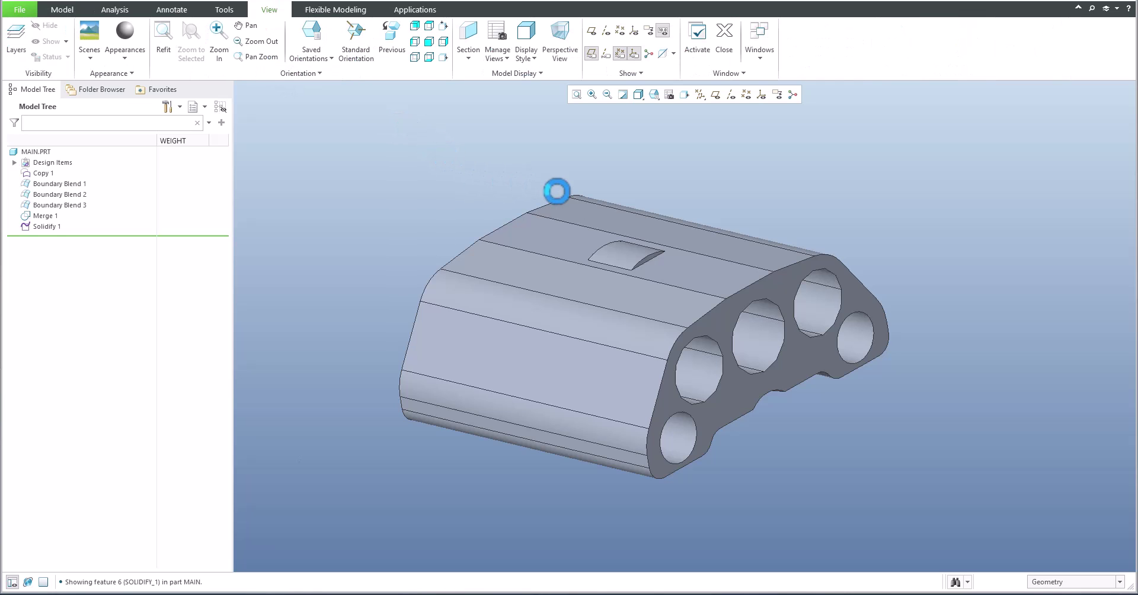
Step: Inspect the part's interior with a planar section offset from the bored end face, and discard the section
click(471, 42)
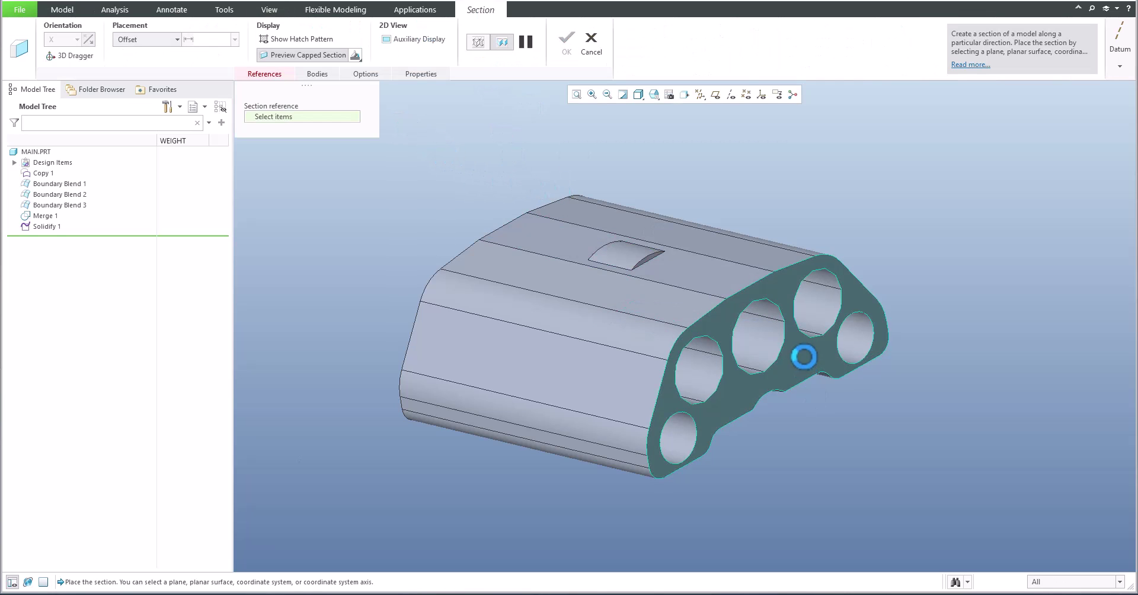
click(780, 383)
drag(795, 358, 748, 345)
click(572, 57)
click(592, 43)
click(567, 317)
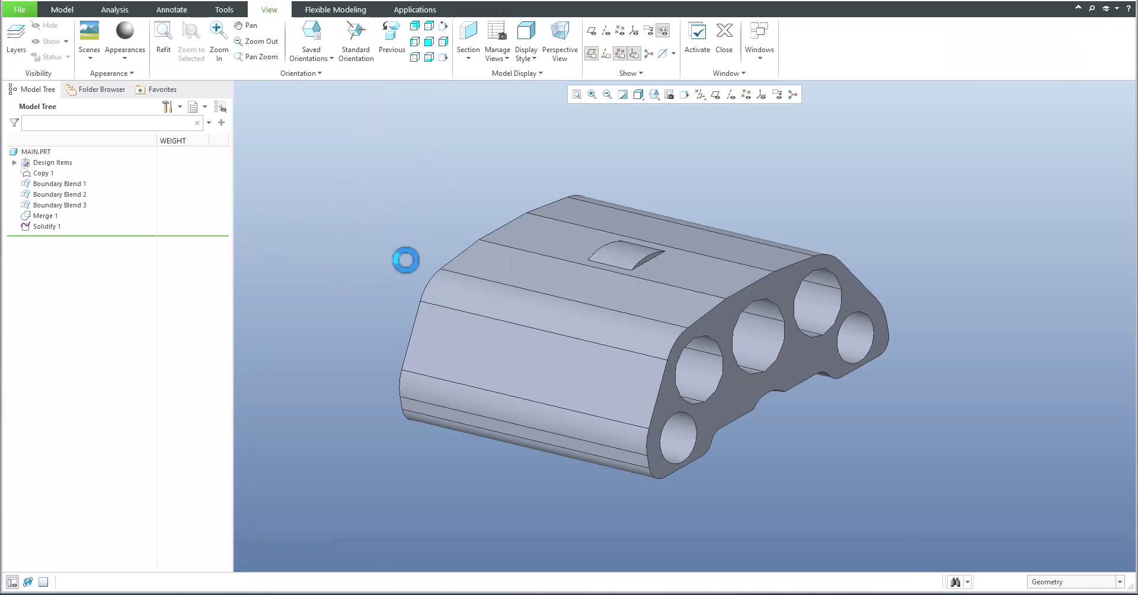
Step: Collapse the features from Copy 1 to Solidify 1 as a range, keeping analysis, annotation, publish geometry and cosmetic features
click(64, 10)
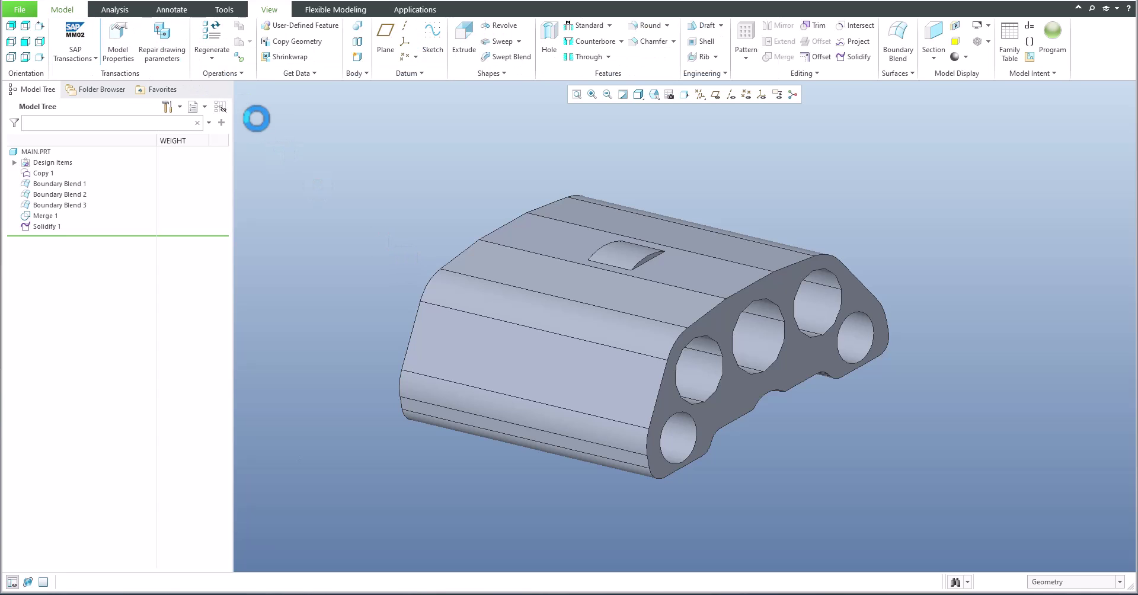
drag(40, 173, 79, 228)
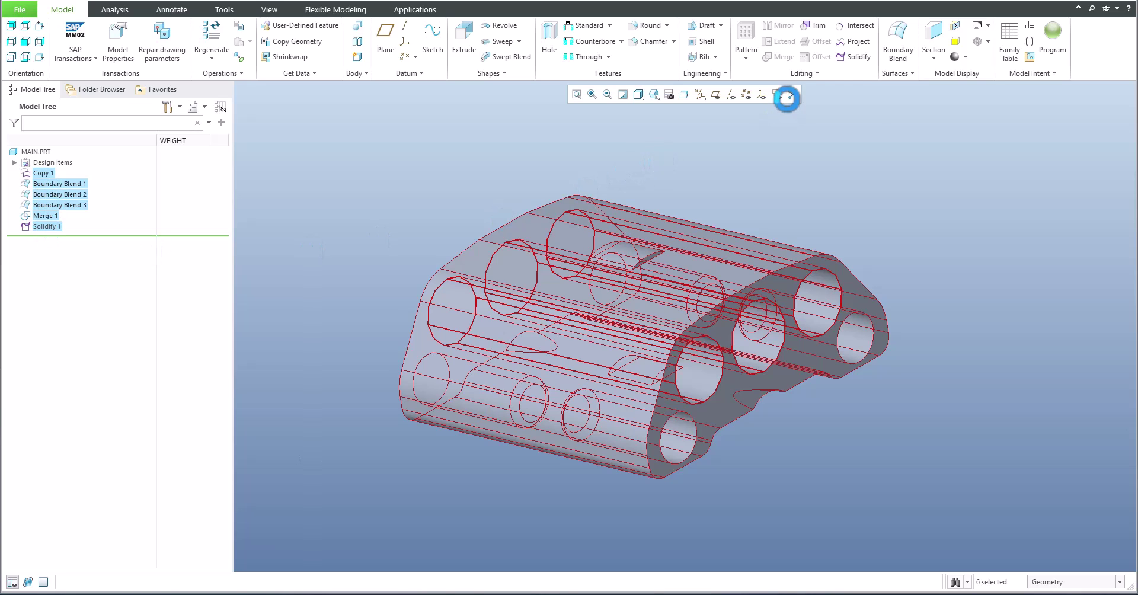
click(801, 74)
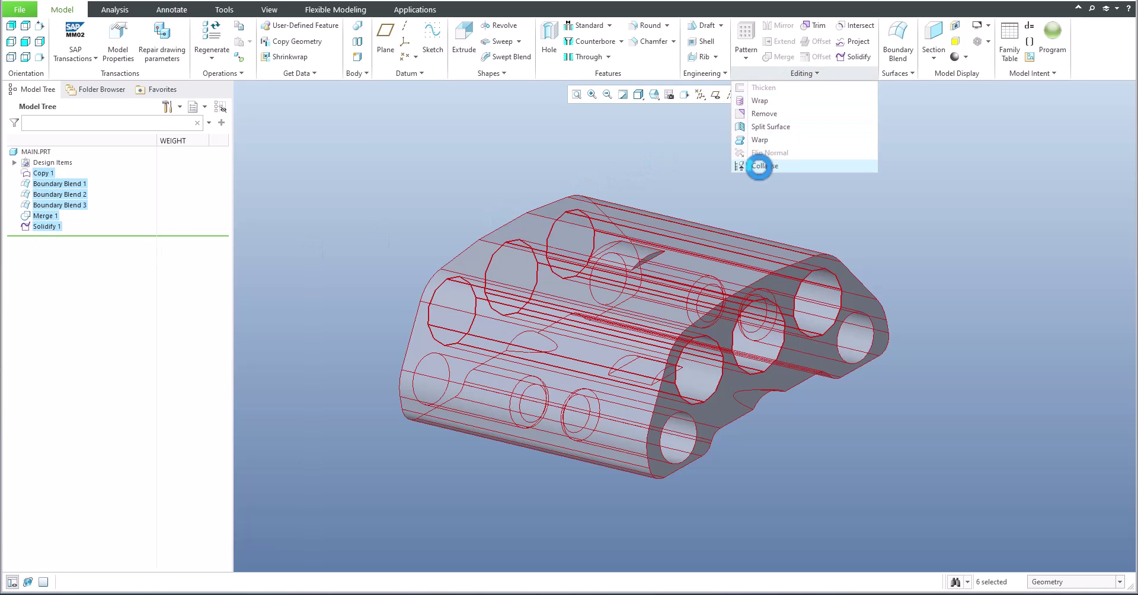
click(758, 166)
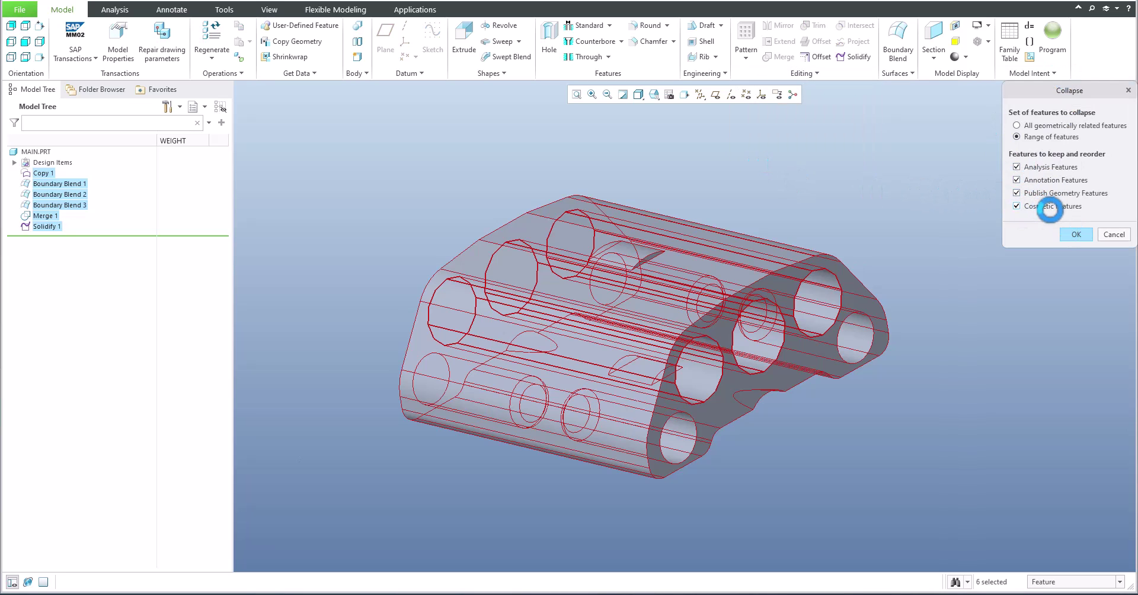
click(1073, 234)
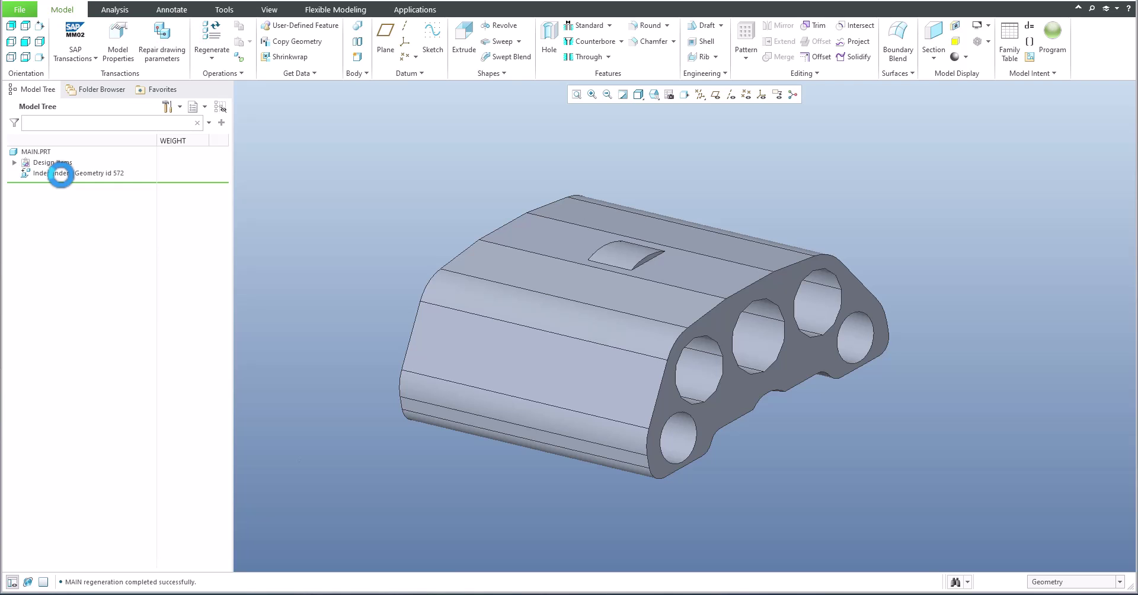
Step: Open the independent geometry feature's definition in Import DataDoctor, and leave both without editing the geometry
click(61, 175)
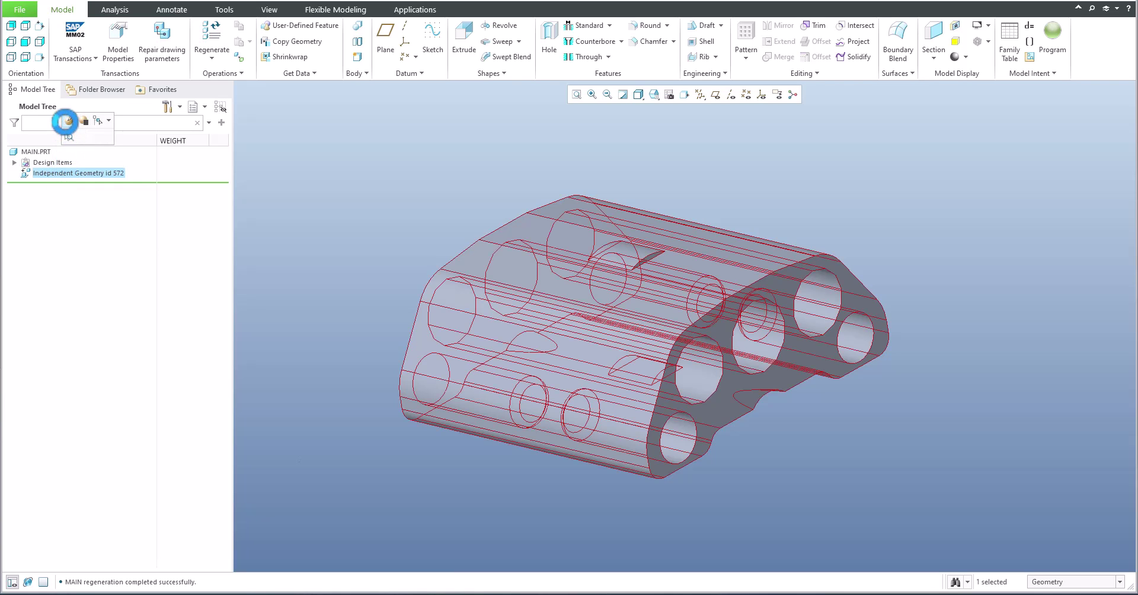
click(68, 120)
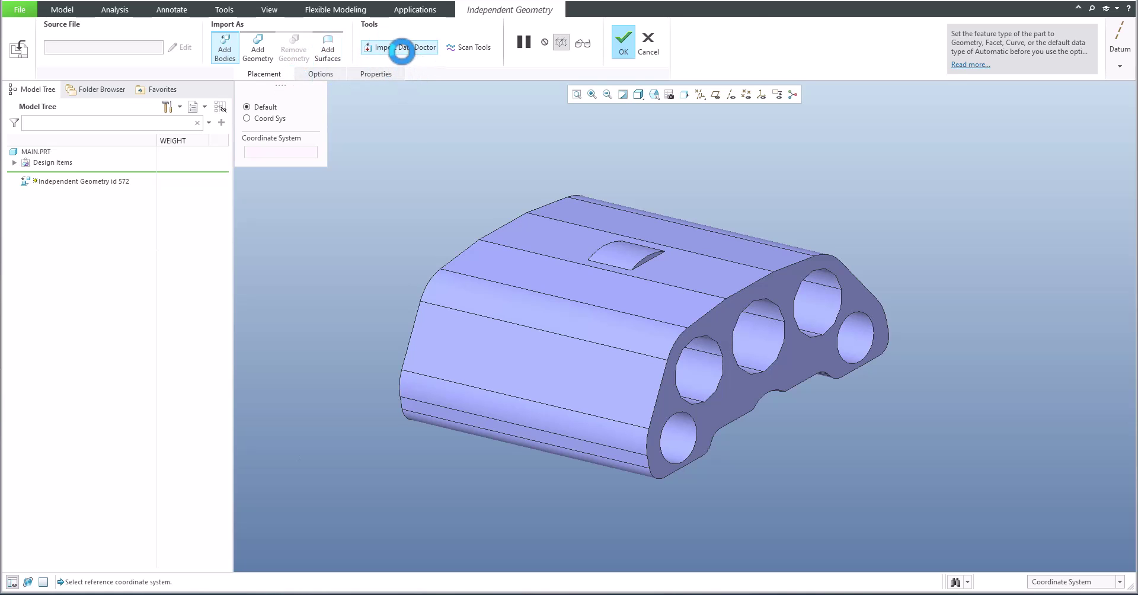
click(399, 47)
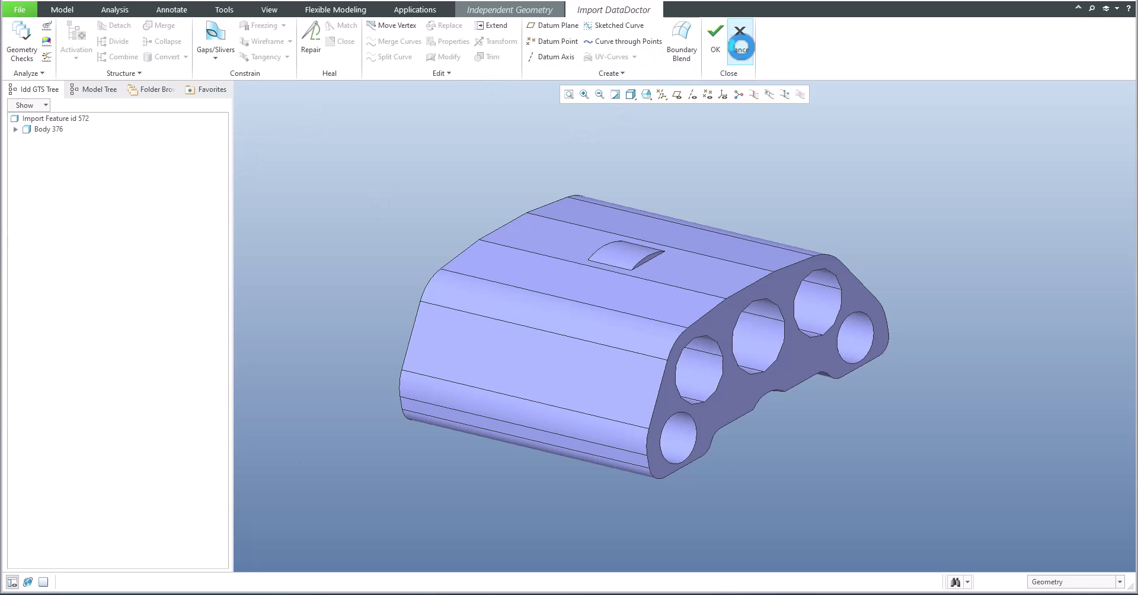
click(739, 39)
click(622, 41)
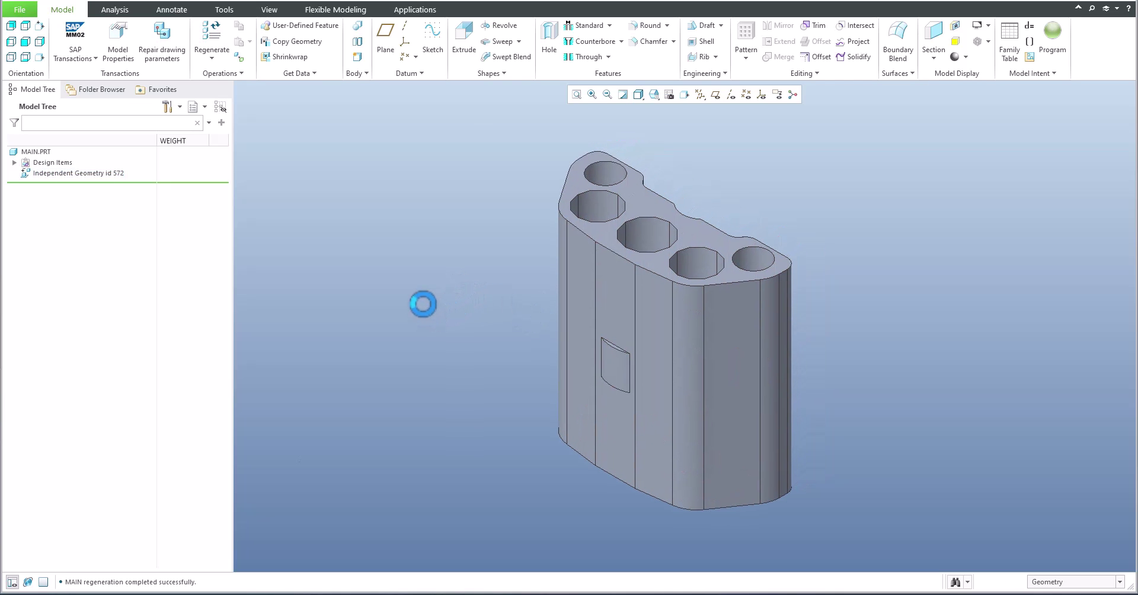
Step: Return to the 3D assembly and highlight the PRT2ASM component to compare it with the new parts
click(250, 3)
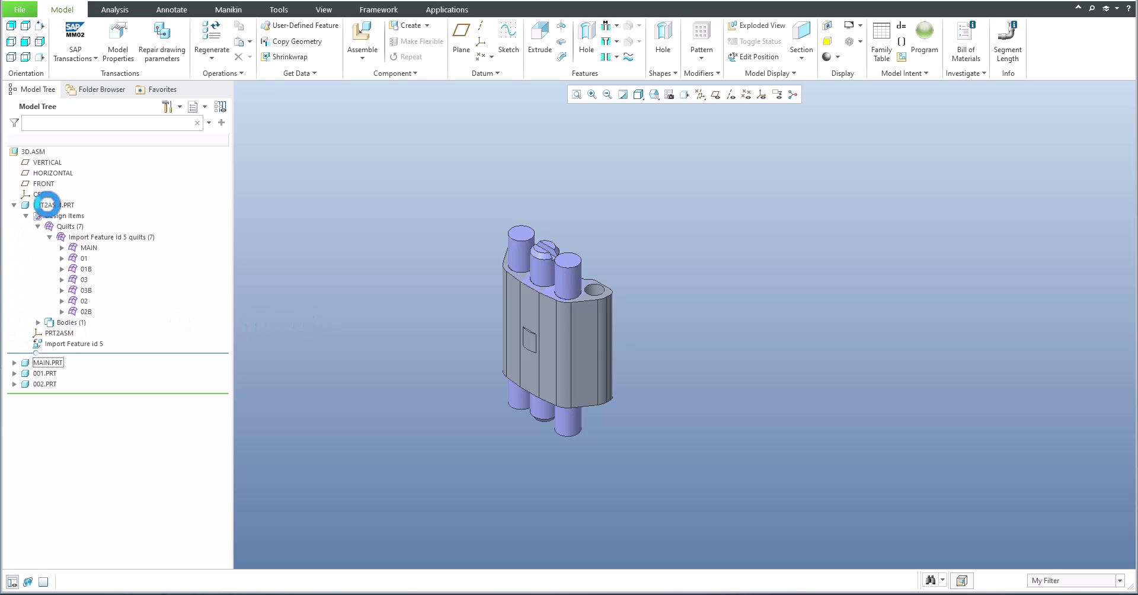
click(49, 205)
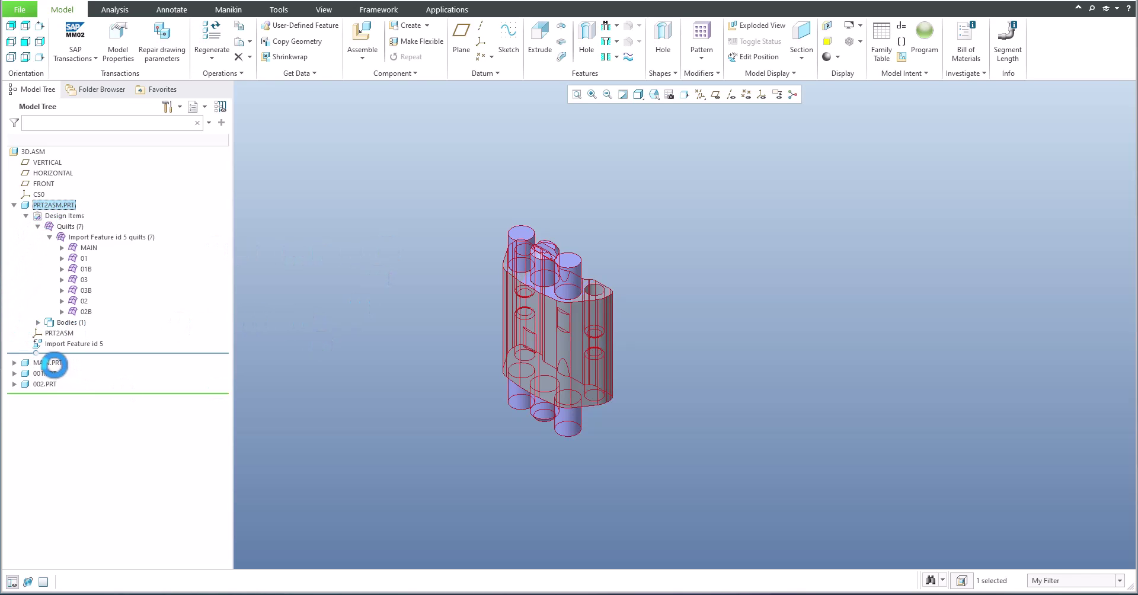
click(441, 338)
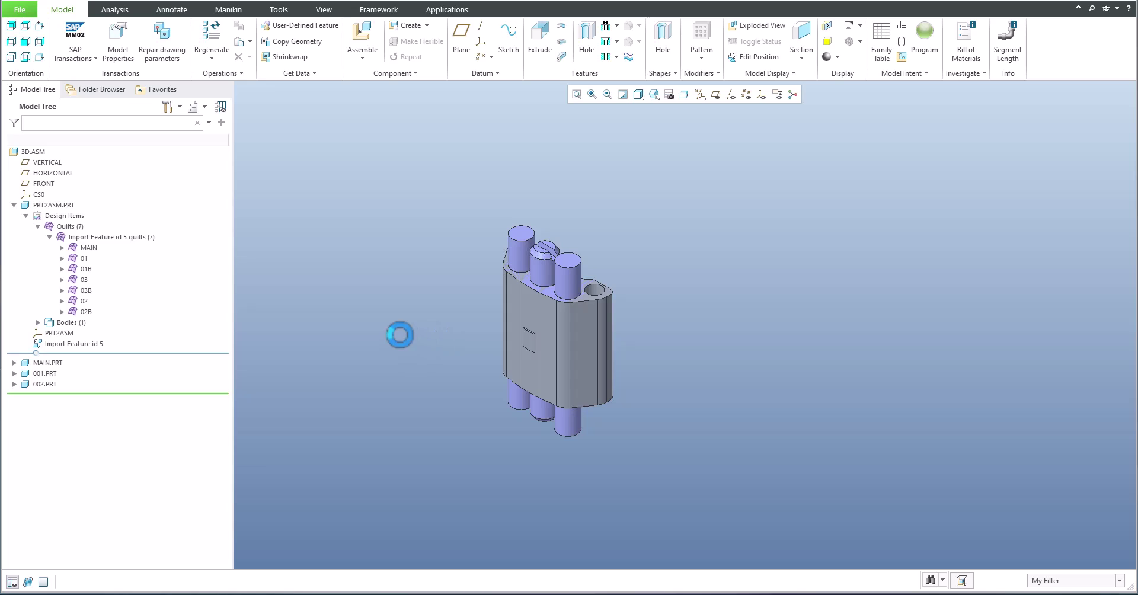
Step: Open component 001.PRT from the 3D assembly in its own window
scroll(398, 334, up, 1)
shift+middle_drag(398, 334, 489, 308)
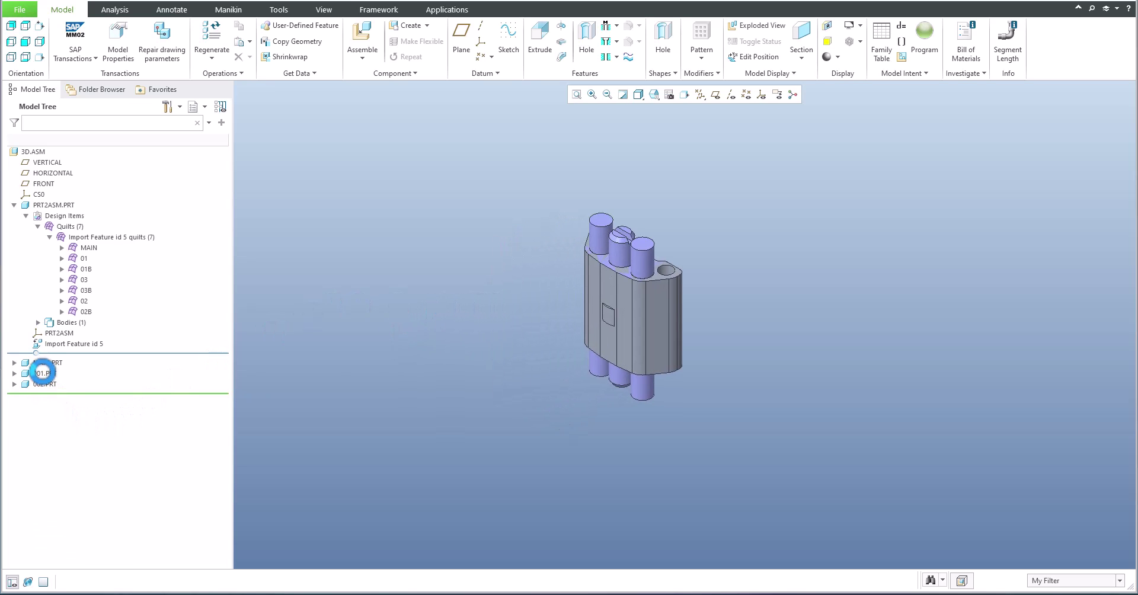
click(43, 372)
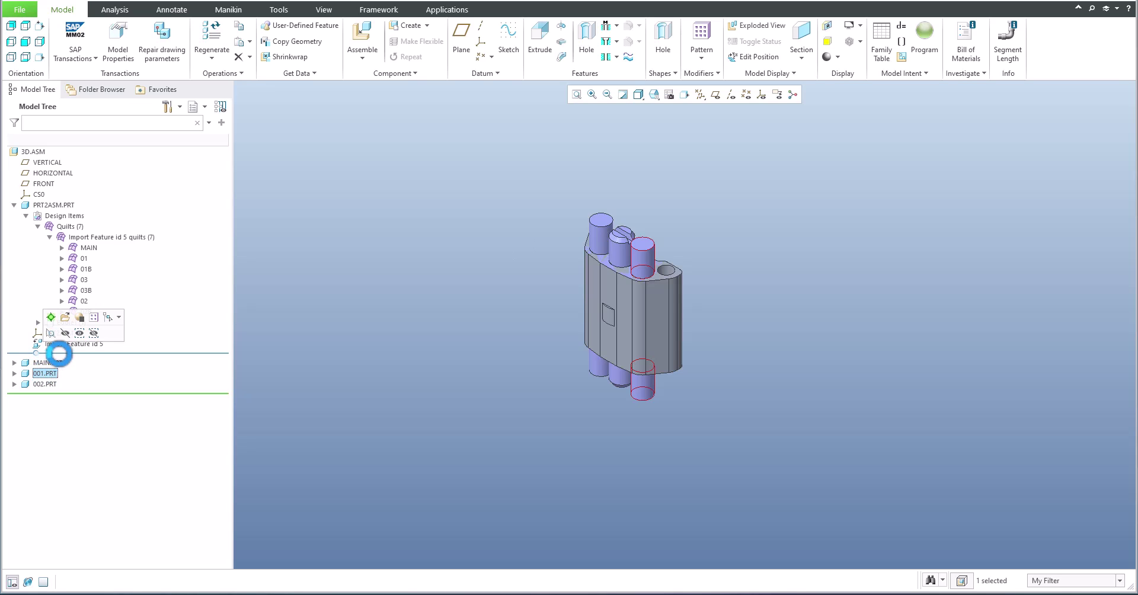
click(65, 317)
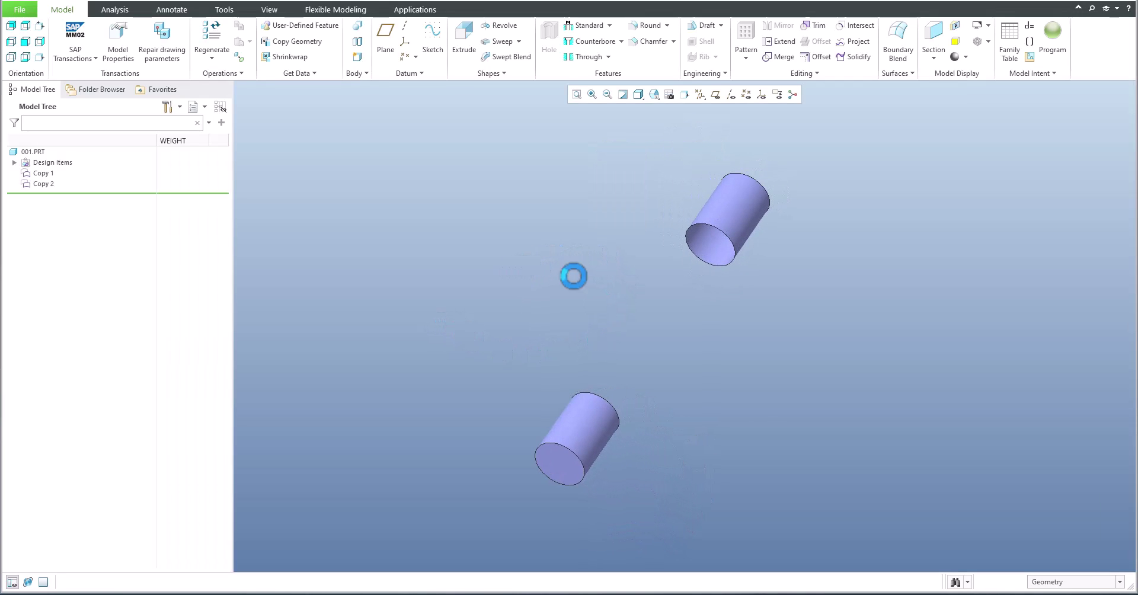
Step: Start a Boundary Blend with the full circular rim of the upper cylinder's open end as the first chain
click(898, 36)
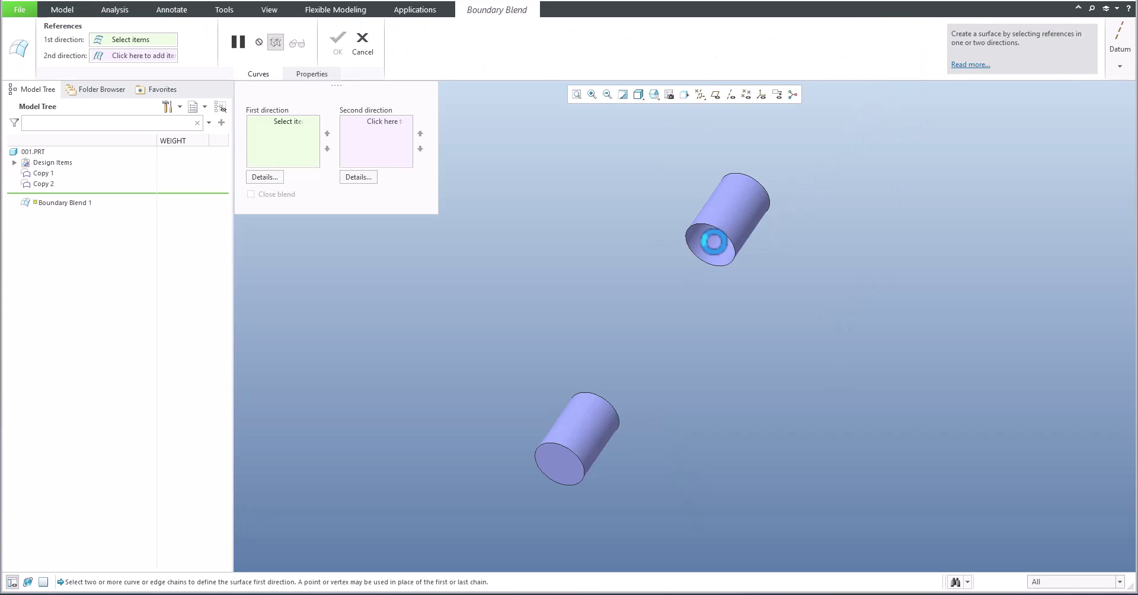
click(731, 261)
scroll(728, 251, up, 2)
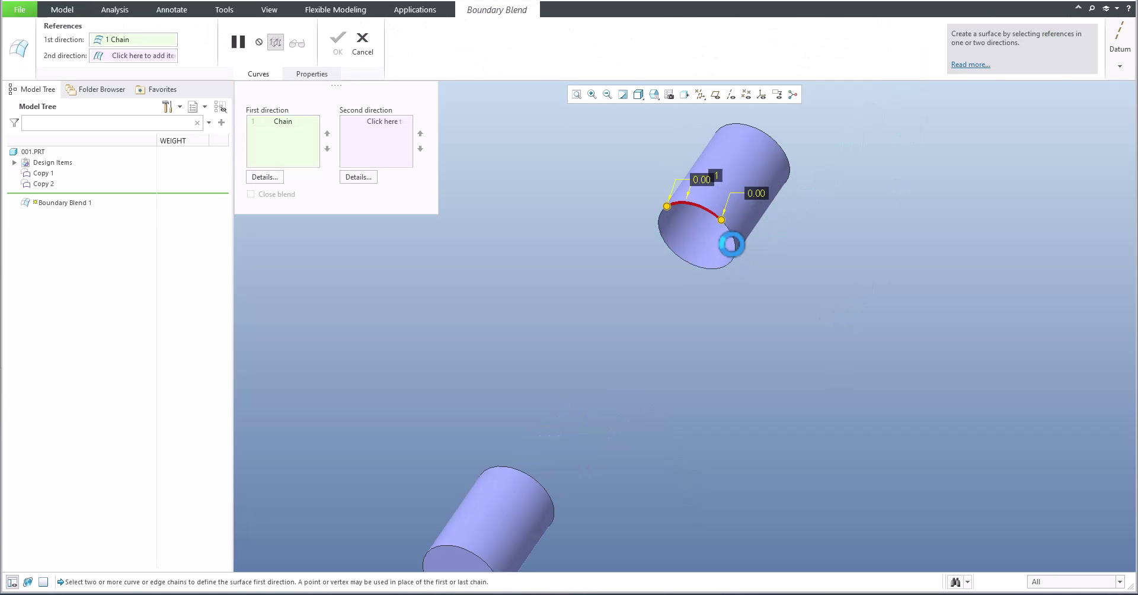
shift+click(717, 268)
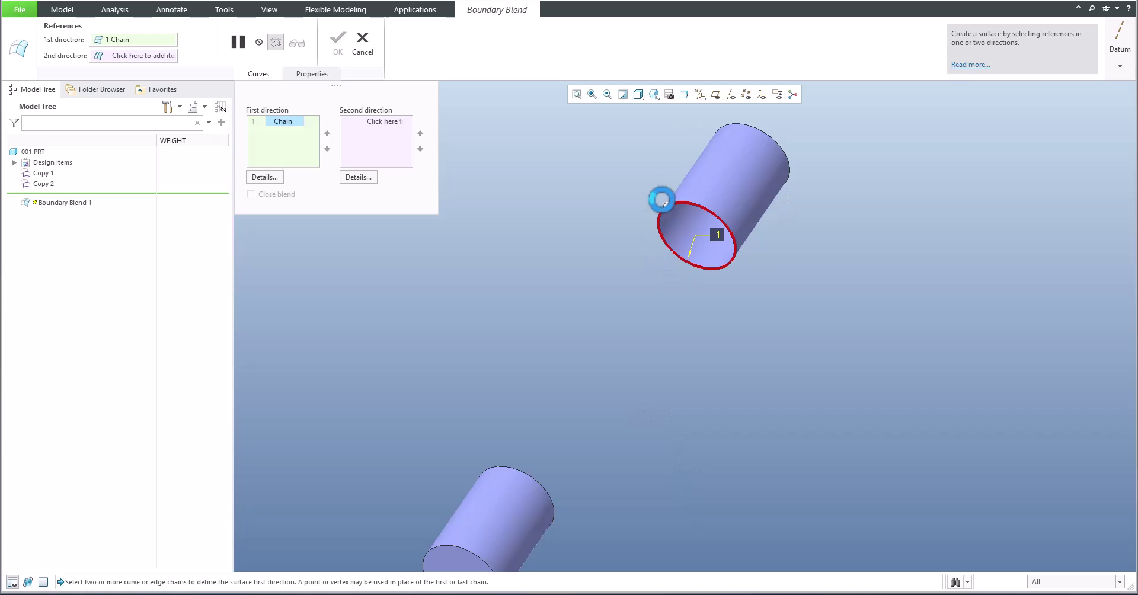
scroll(663, 213, down, 3)
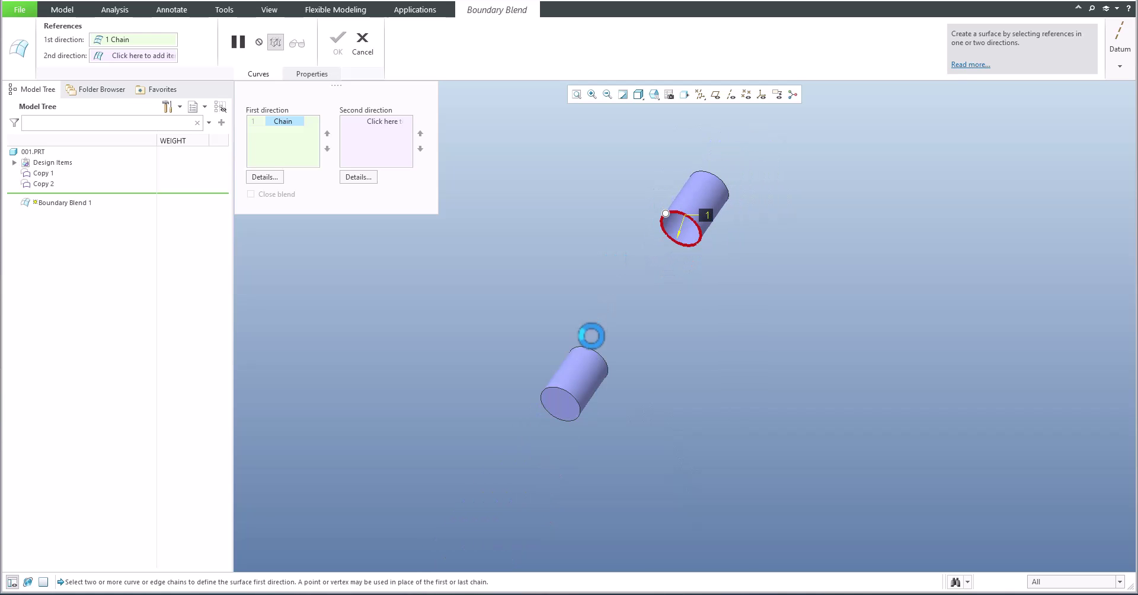
Step: Add the lower cylinder's full facing rim as the second chain and complete the Boundary Blend joining both cylinders
click(597, 353)
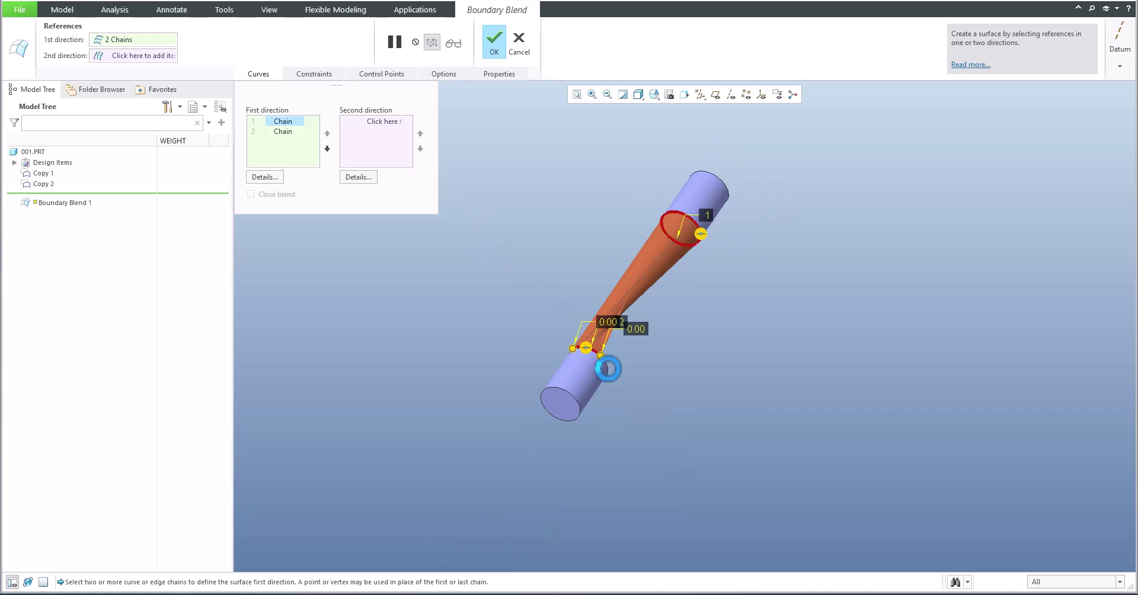
middle_drag(604, 365, 647, 423)
scroll(545, 348, up, 4)
shift+click(589, 389)
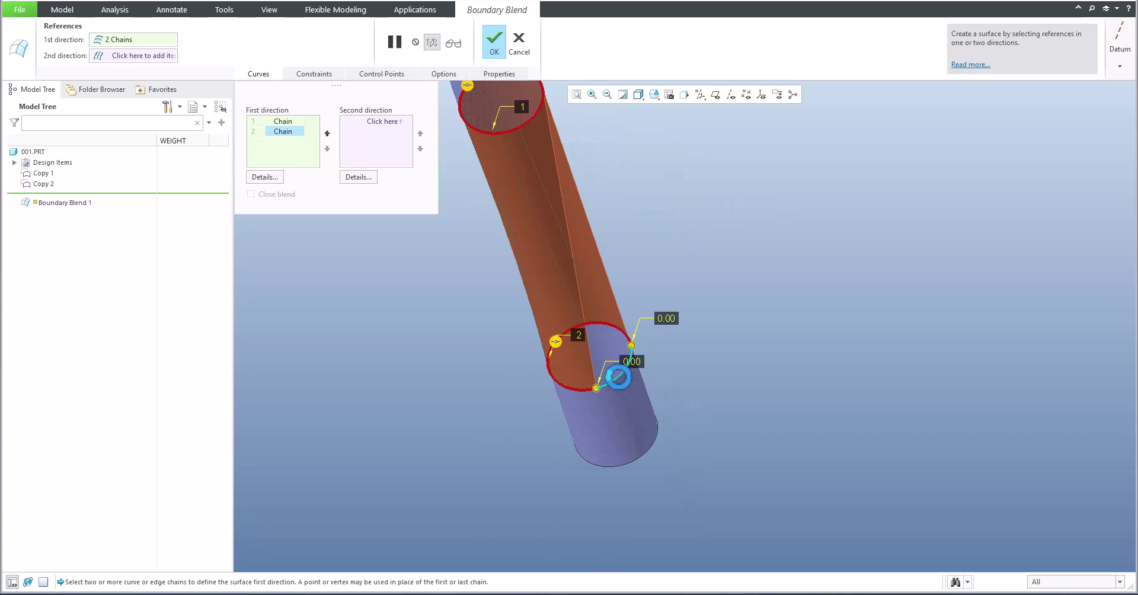
middle_click(601, 352)
middle_drag(568, 332, 452, 272)
scroll(452, 272, down, 3)
middle_drag(553, 274, 507, 272)
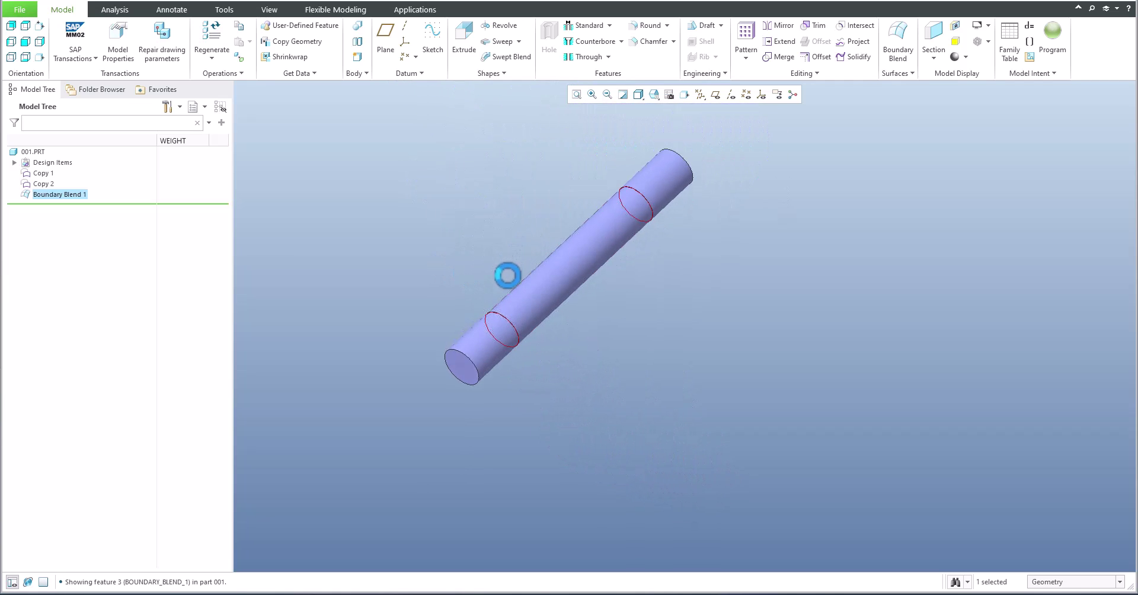
middle_drag(482, 214, 541, 272)
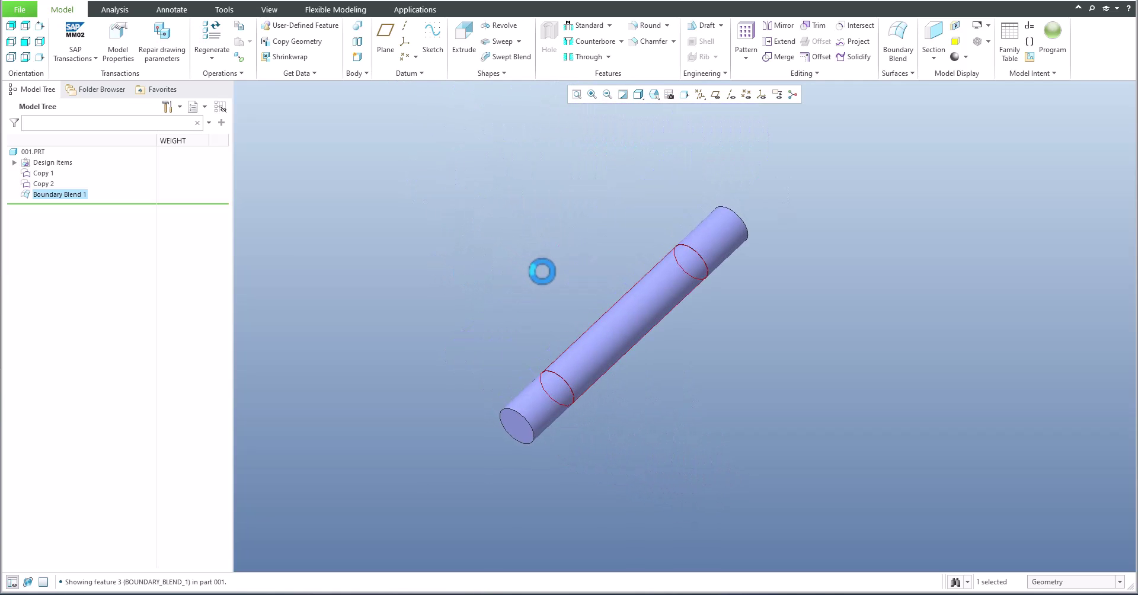
click(523, 273)
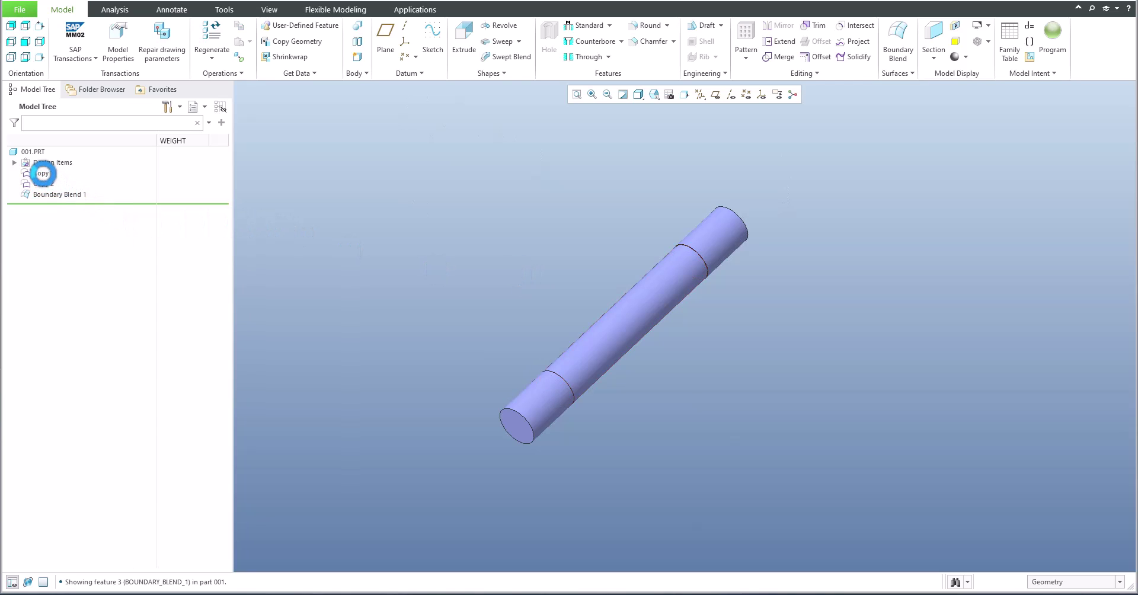
click(43, 173)
shift+click(46, 194)
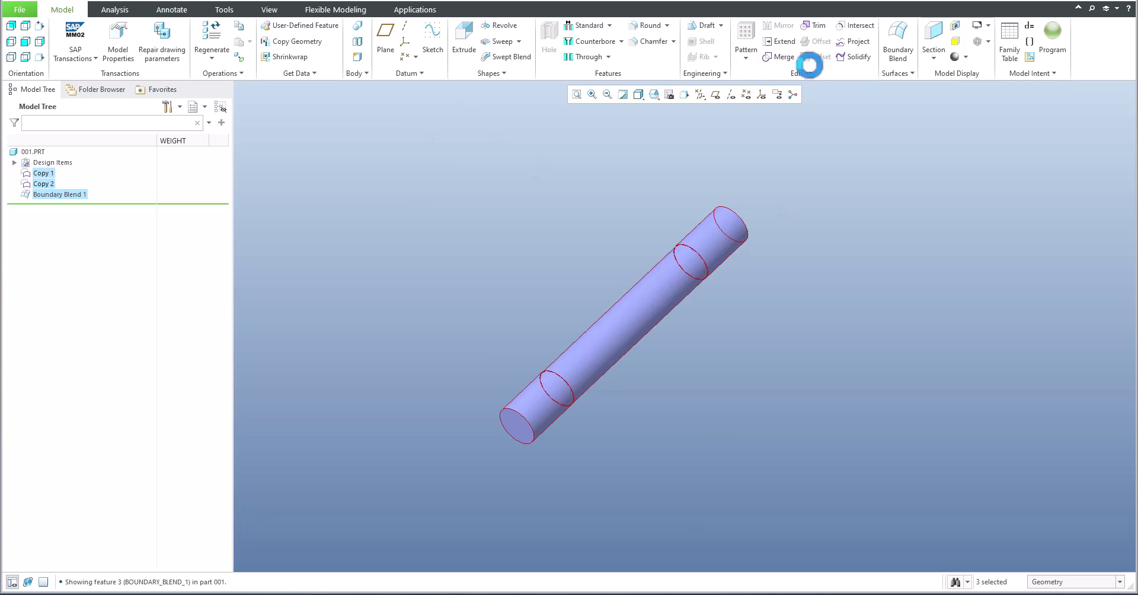
click(840, 58)
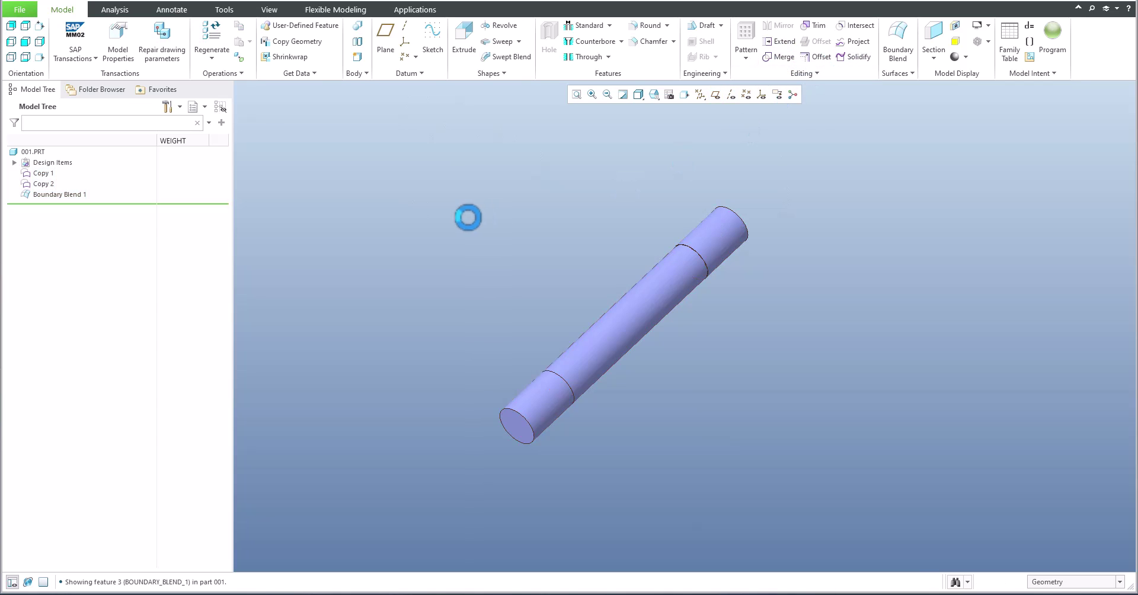
Step: Collapse Copy 1, Copy 2 and Boundary Blend 1 of part 001 into one independent geometry feature
click(41, 173)
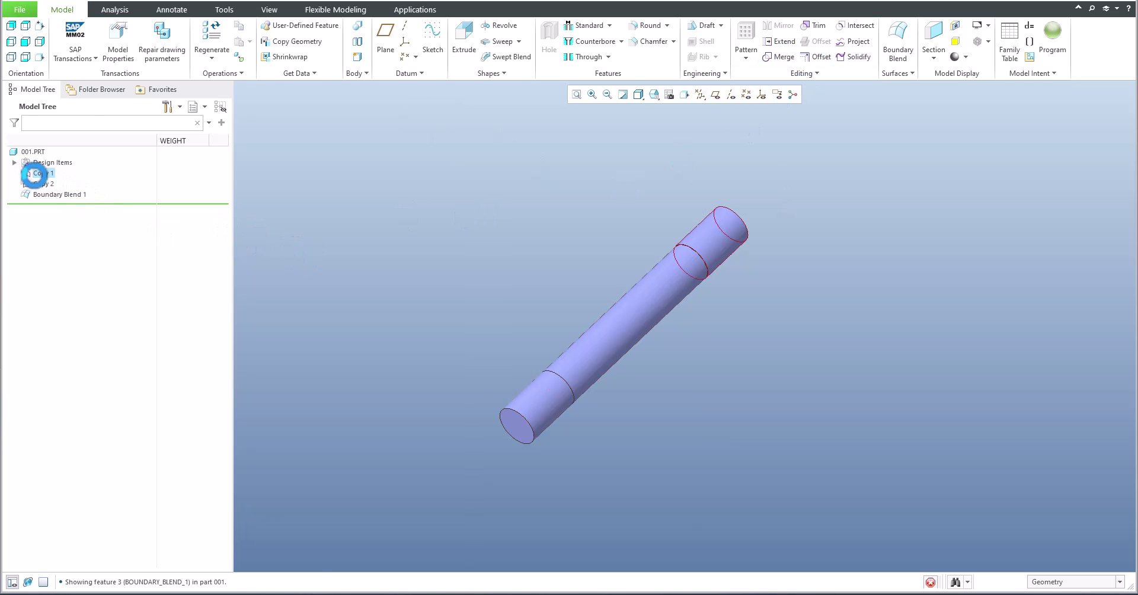
shift+click(48, 195)
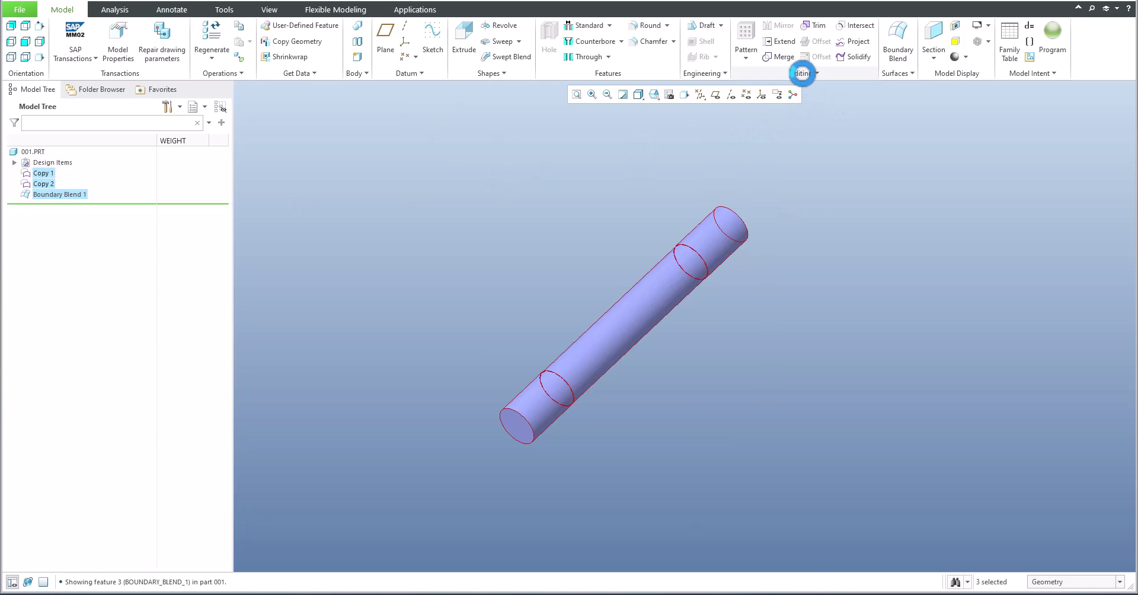
click(799, 73)
click(757, 166)
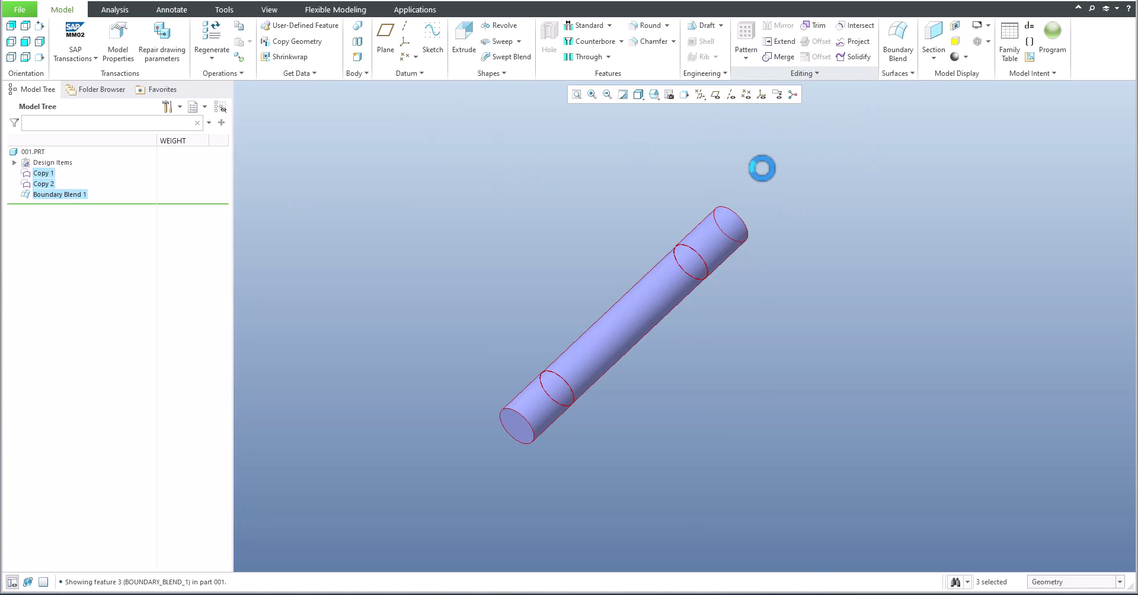
click(1078, 235)
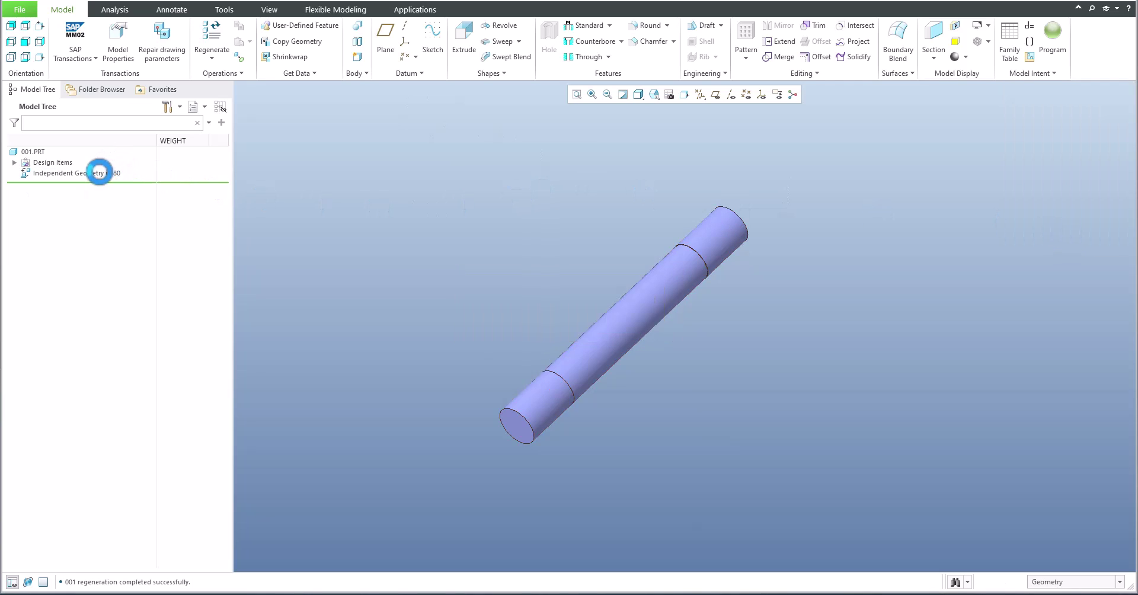
Step: Redefine the independent geometry feature in Import DataDoctor and run Geometry Checks on it
click(94, 173)
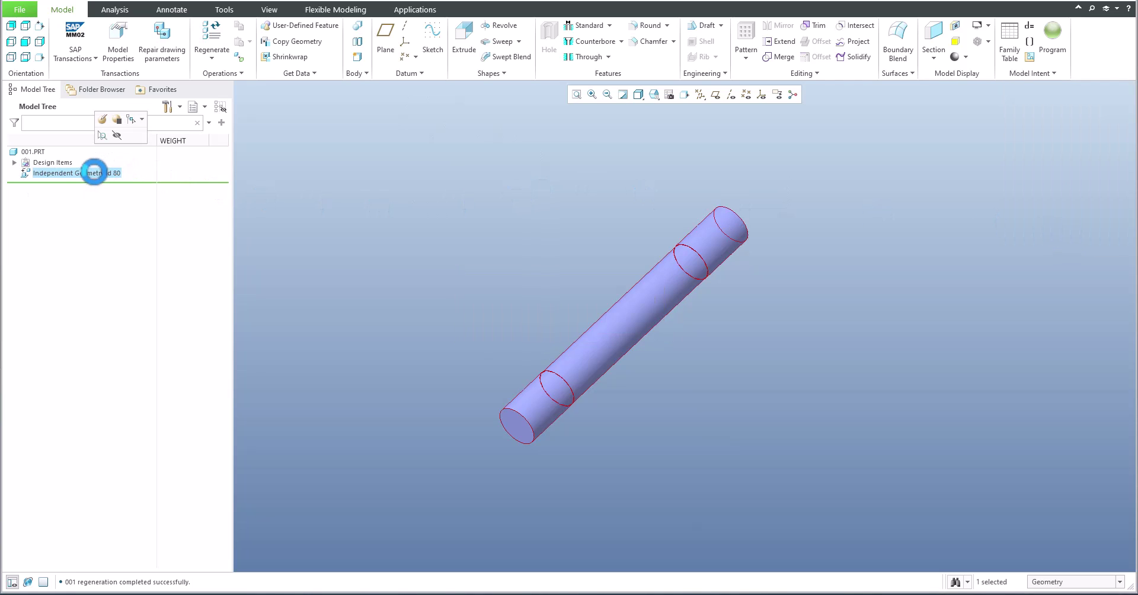
click(101, 119)
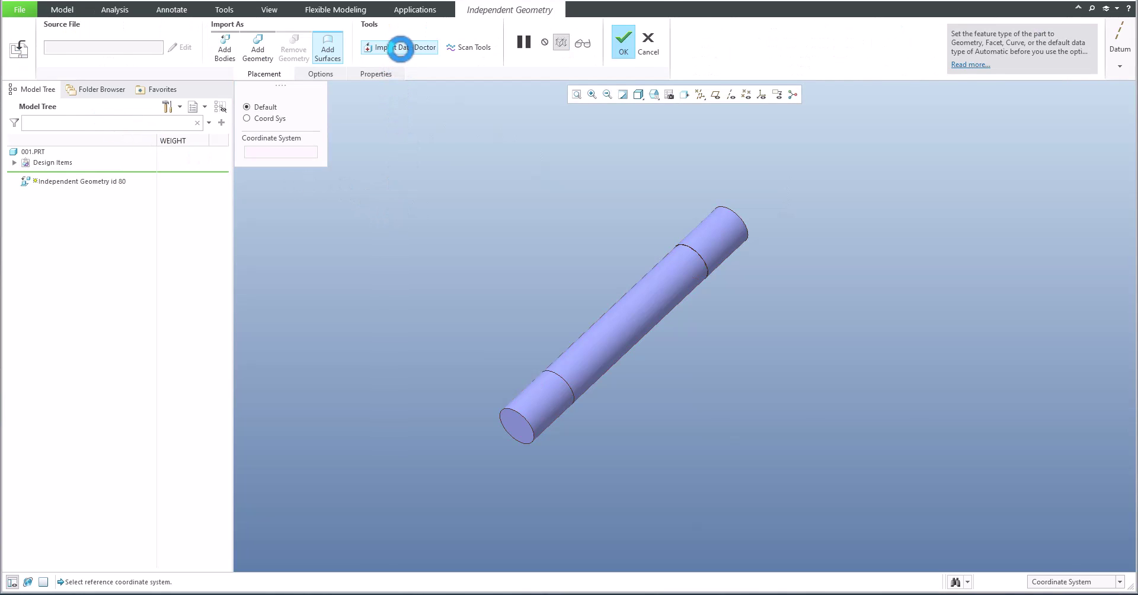
click(400, 48)
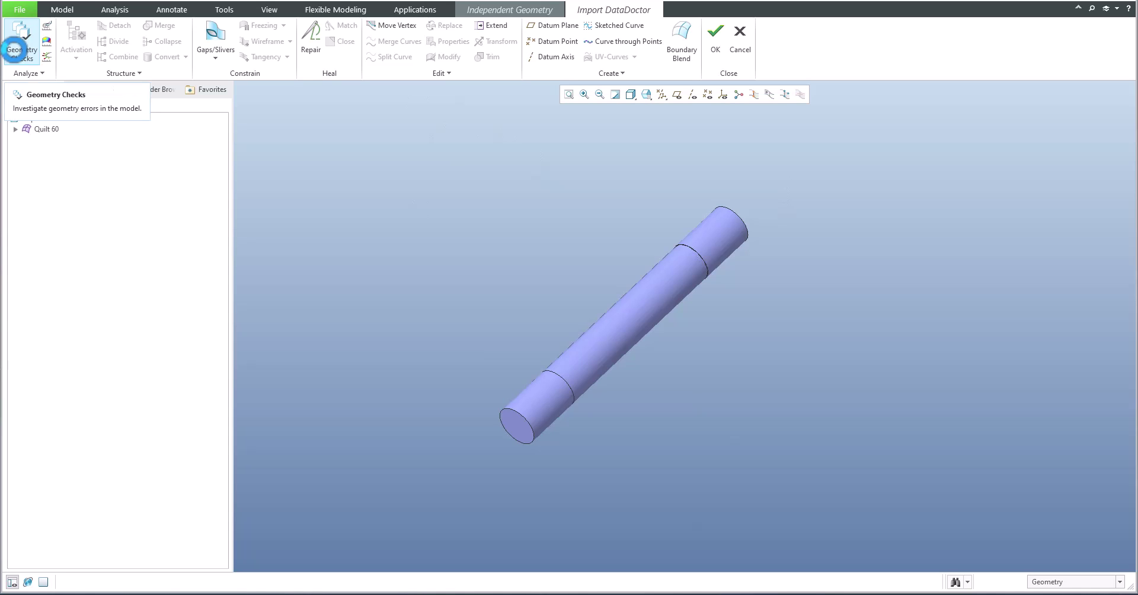
click(19, 37)
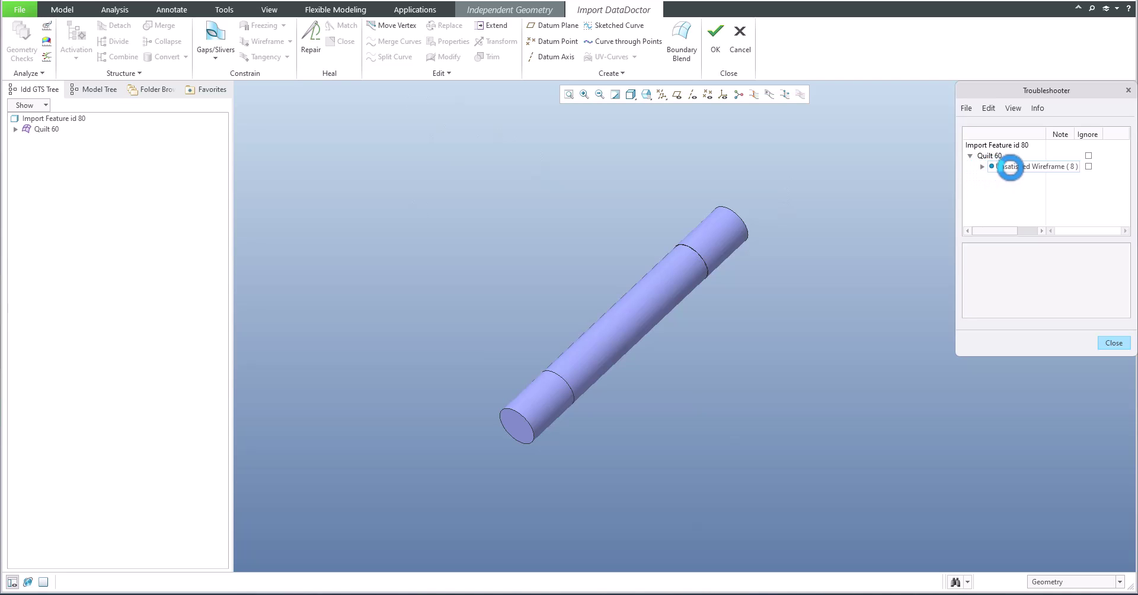
Step: Select the problem geometry of the unsatisfied wireframe around both joints and repair it
click(1010, 166)
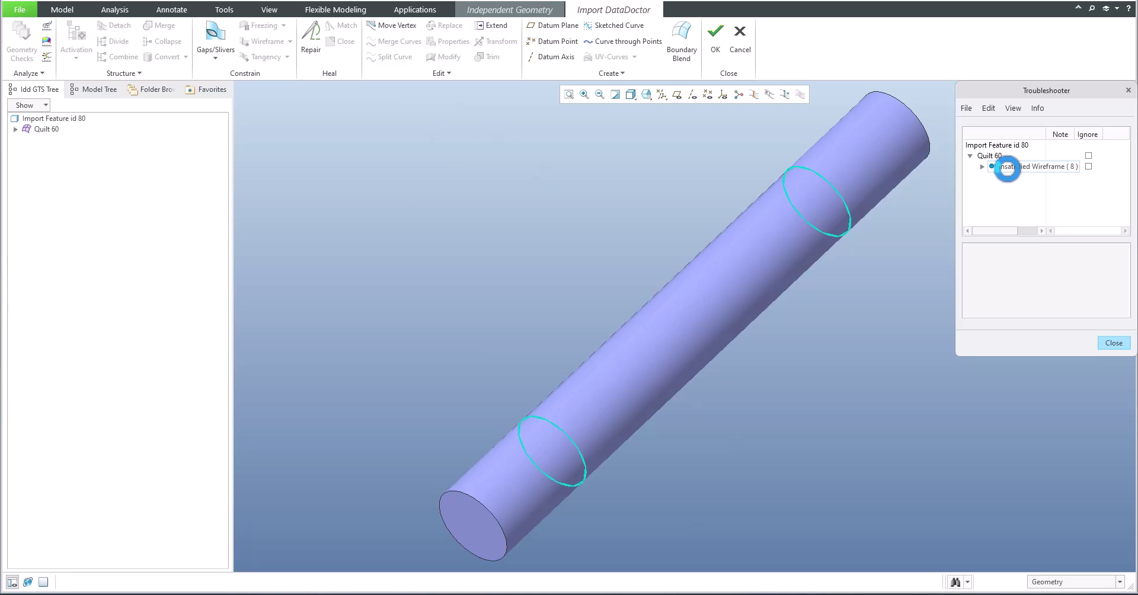
right_click(1007, 167)
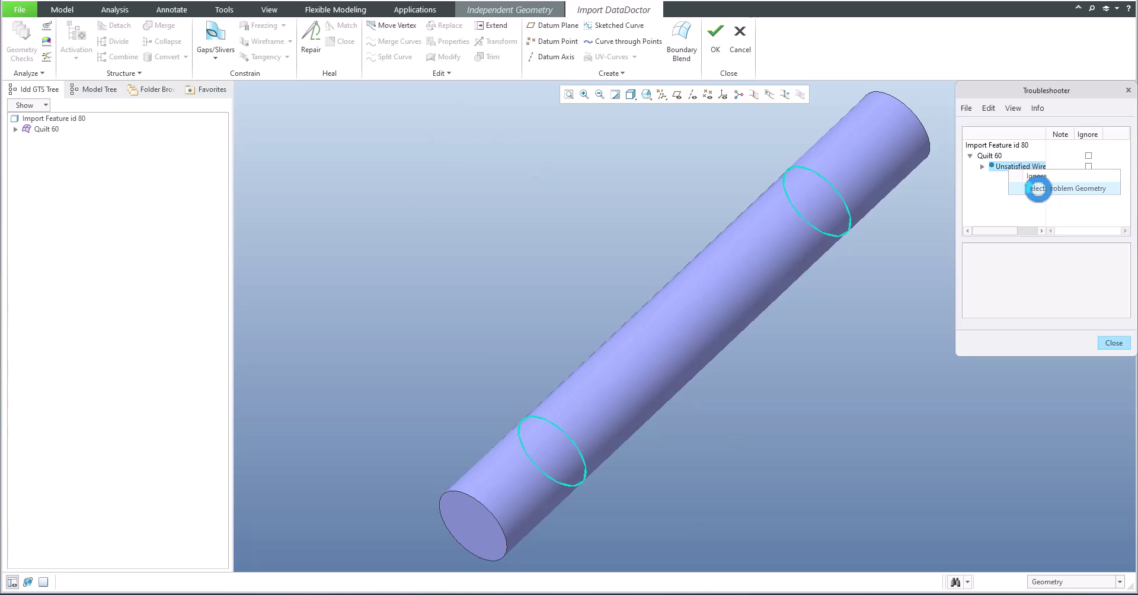
click(1037, 188)
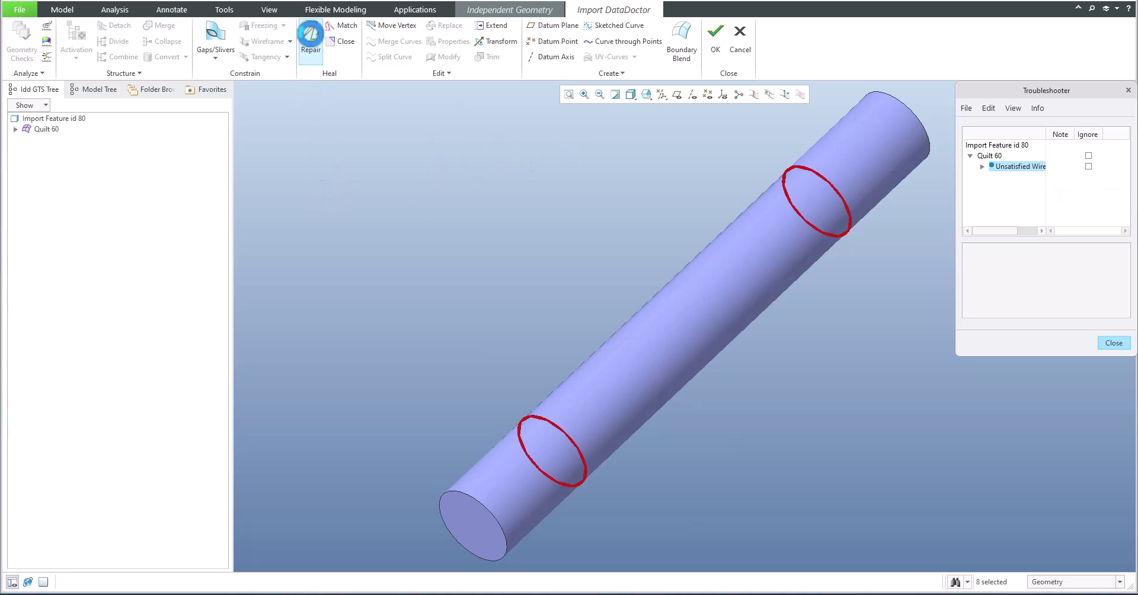
click(310, 34)
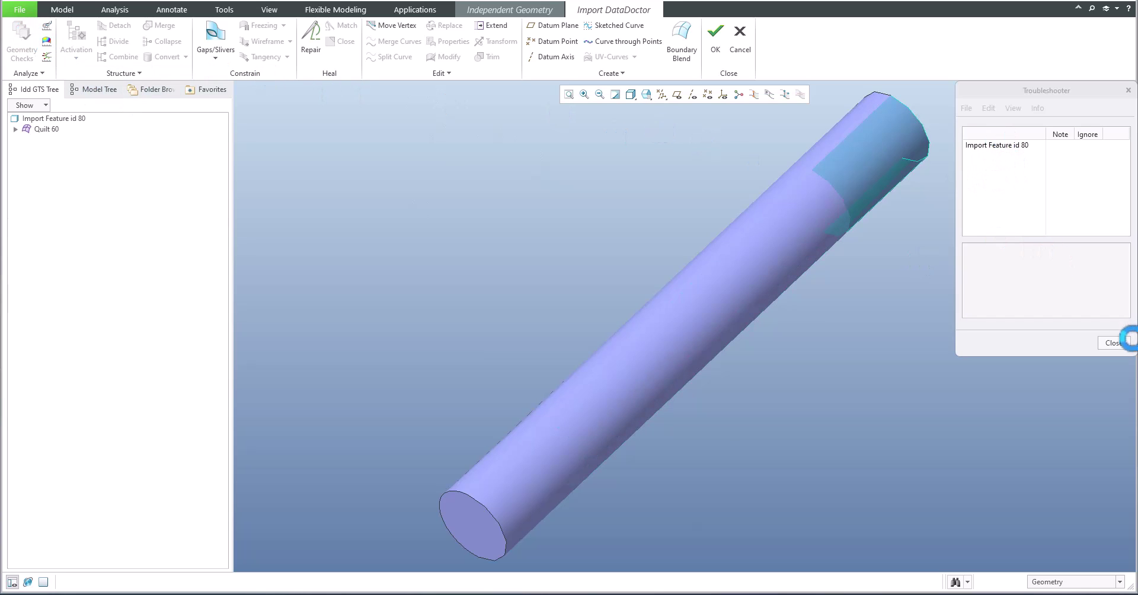
Step: Rerun Geometry Checks on the repaired quilt and close the Troubleshooter
click(1118, 341)
click(27, 50)
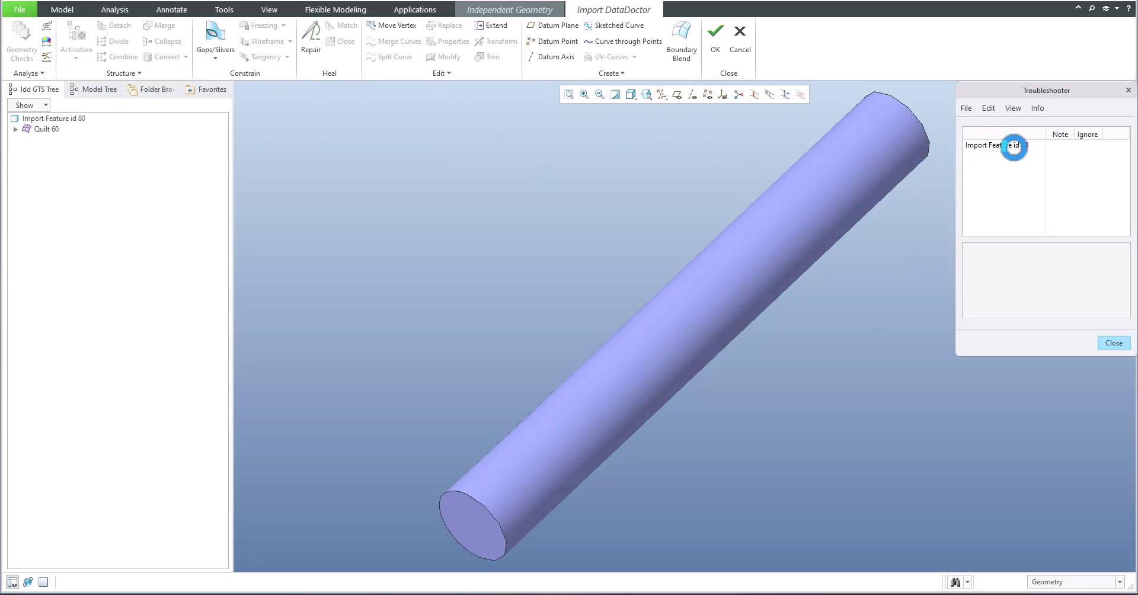
click(1120, 344)
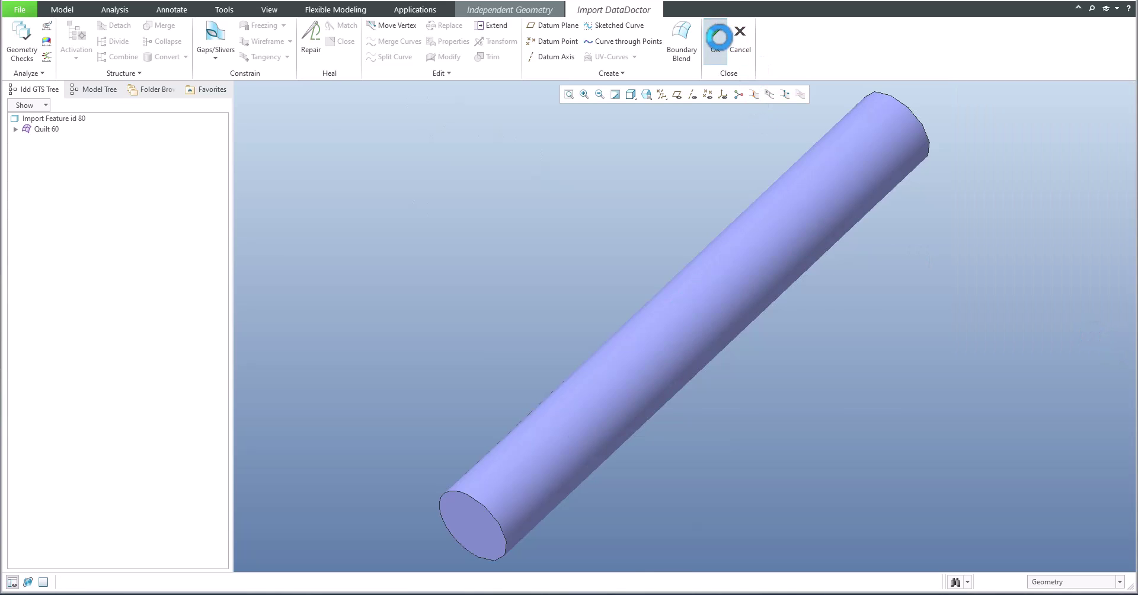
Step: Accept the DataDoctor repair, set the feature to import with Add Geometry, and complete its redefinition
click(715, 37)
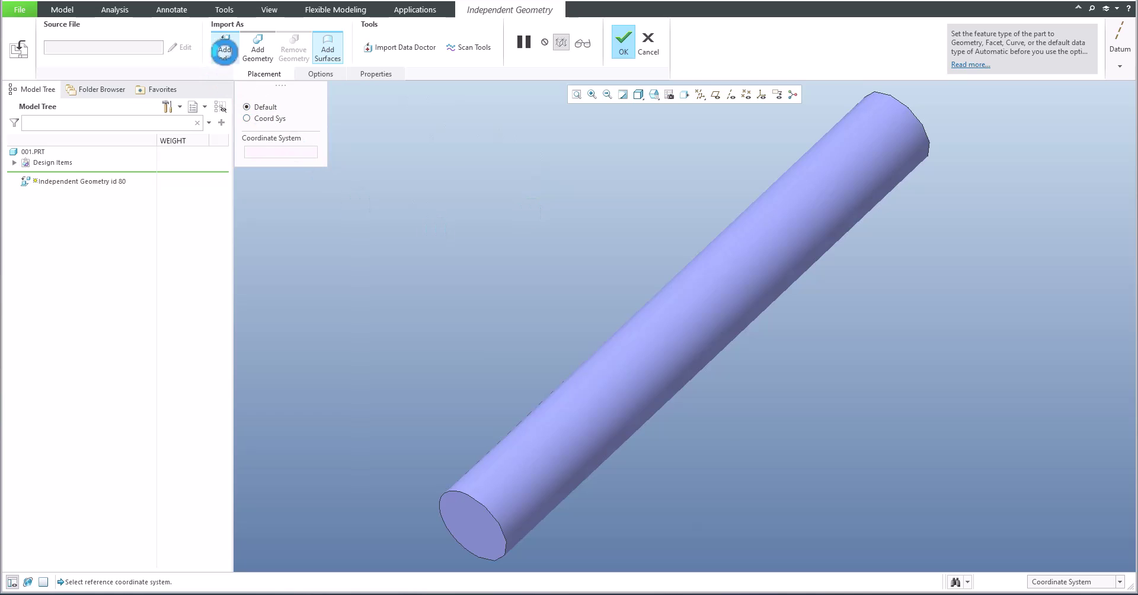
click(253, 47)
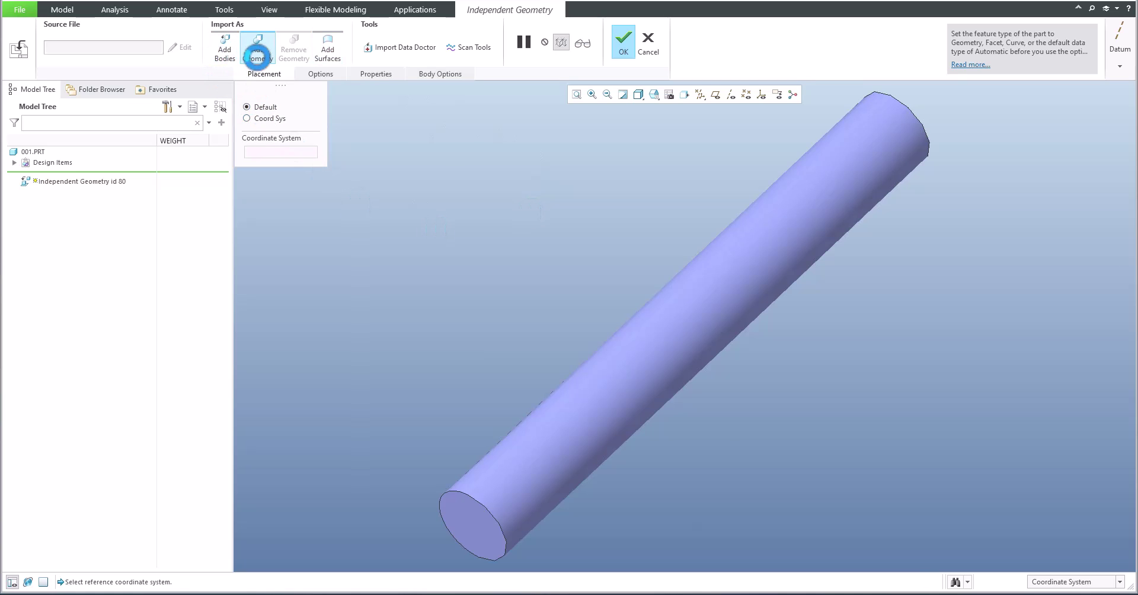
click(621, 41)
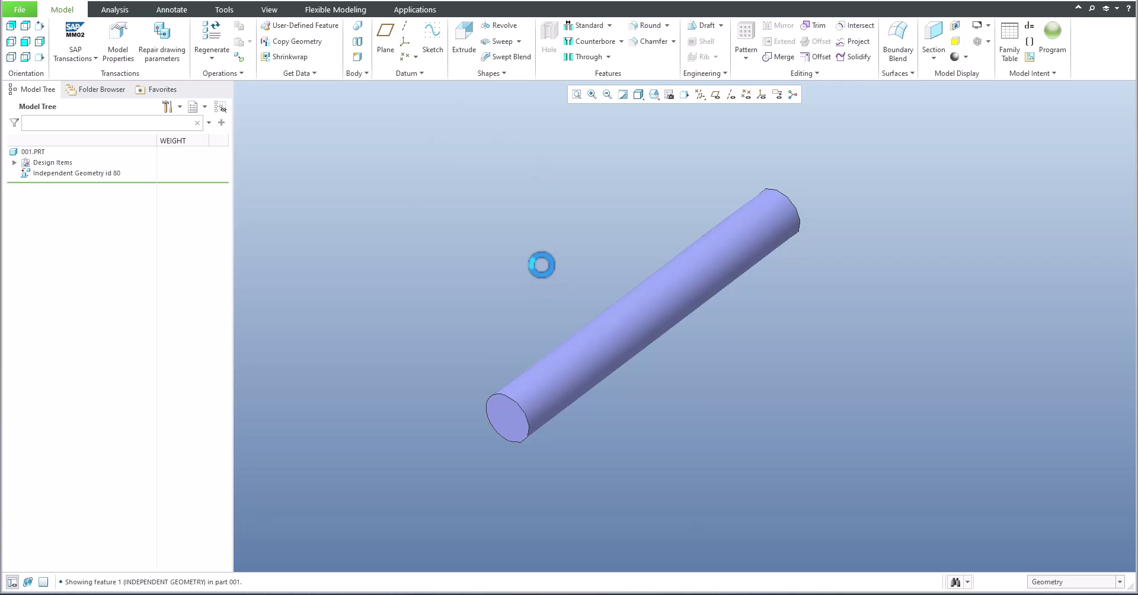
Step: Solidify the independent geometry's closed cylindrical quilt by filling it with solid material
click(60, 173)
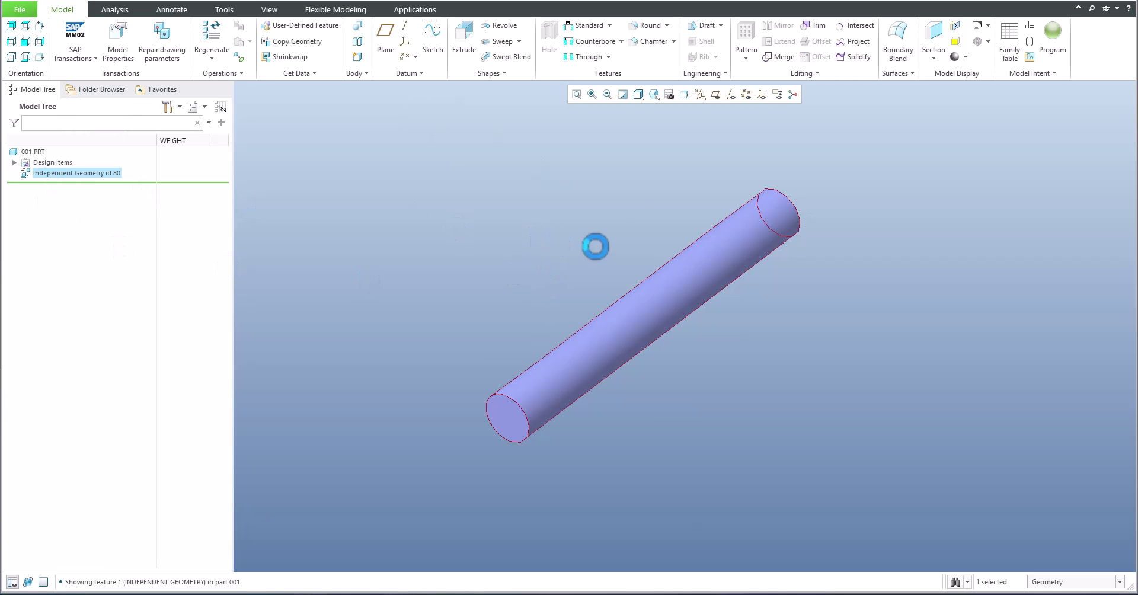
click(854, 57)
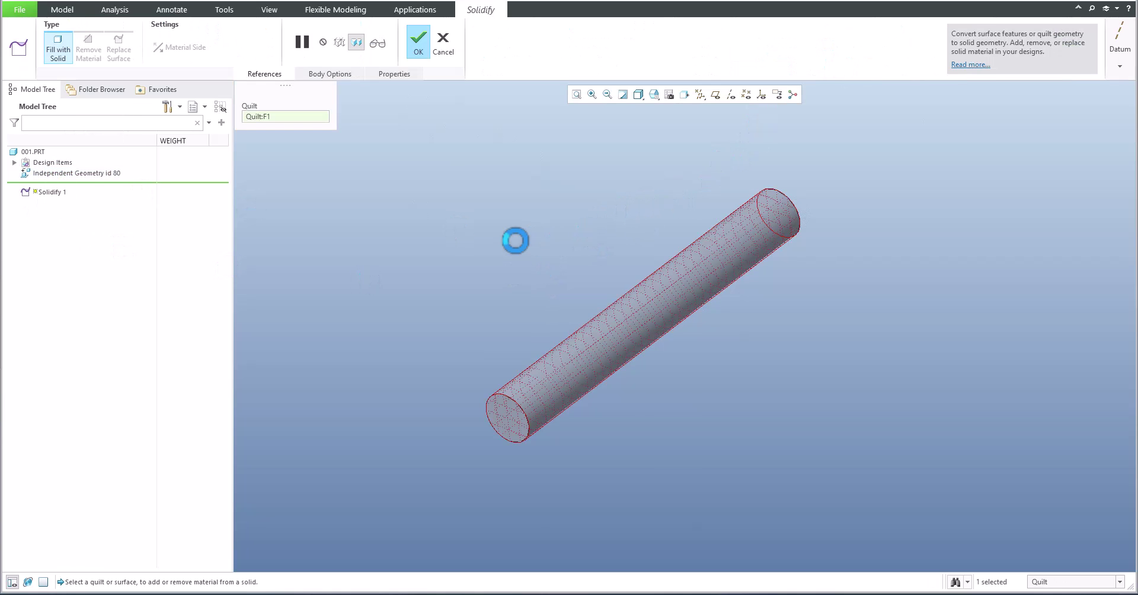
middle_click(479, 228)
Step: Collapse the independent geometry and the Solidify 1 feature of part 001 into a single feature
ctrl+click(44, 183)
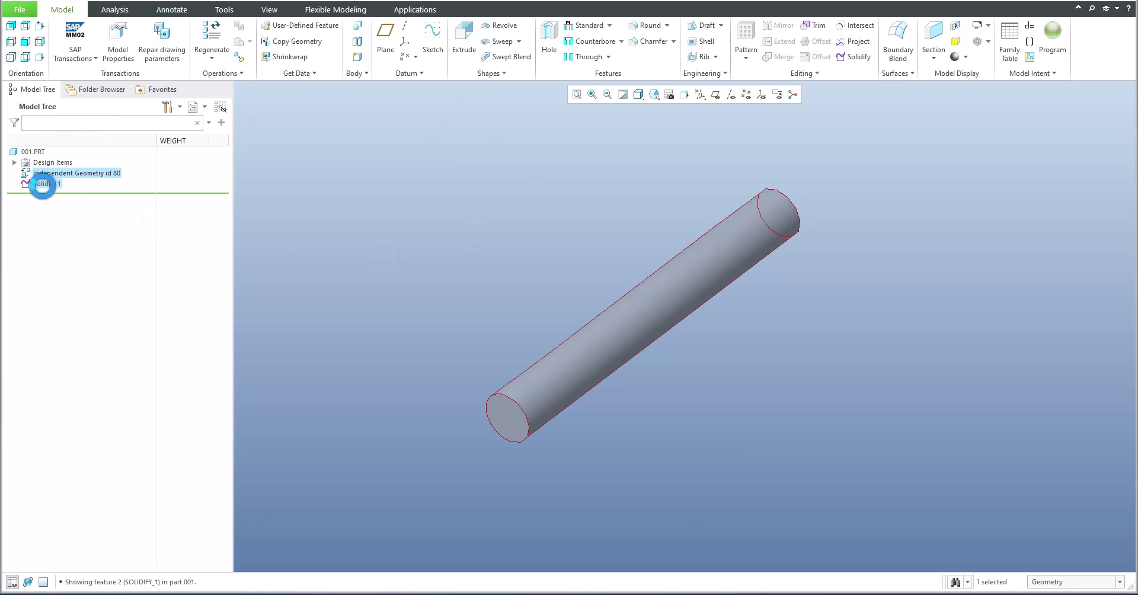
click(809, 71)
click(764, 168)
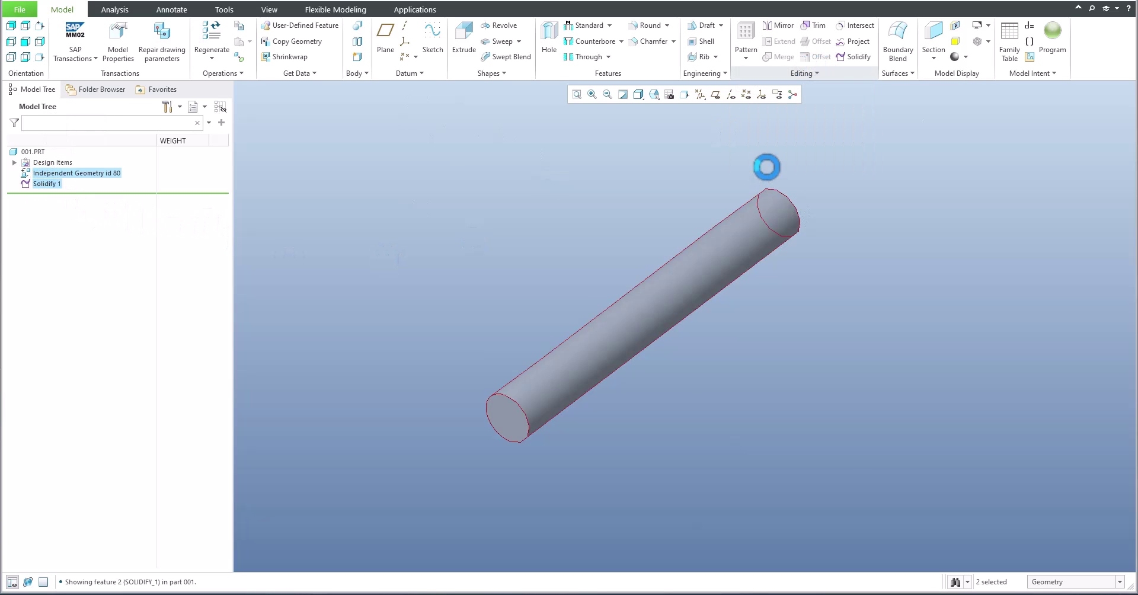
click(1069, 234)
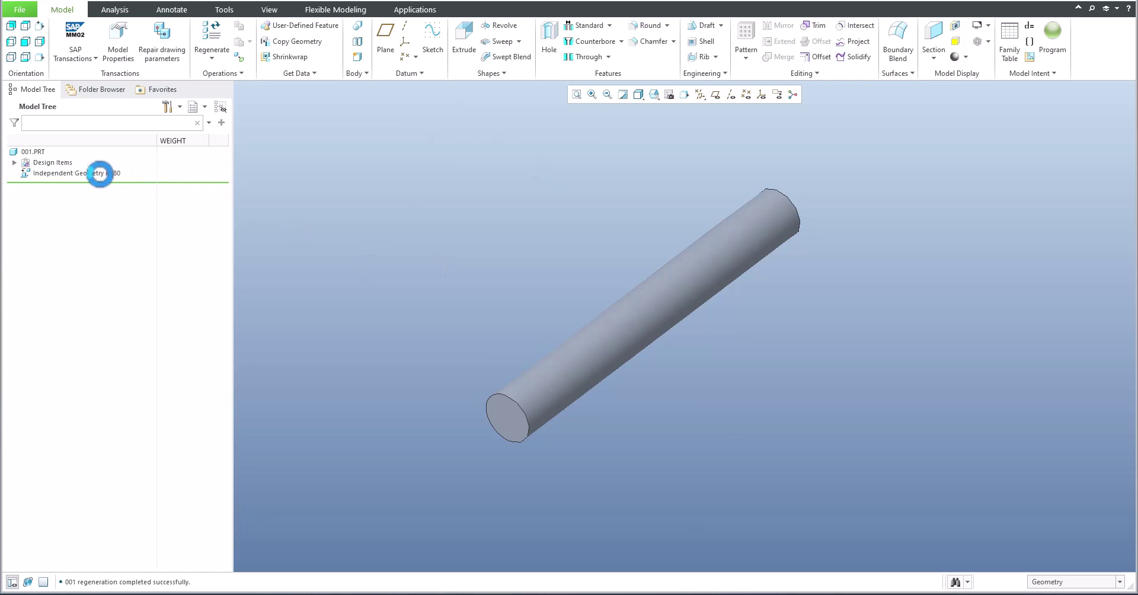
Step: Reopen the definition of part 001's collapsed independent geometry and accept it with the Add Geometry import type
click(99, 177)
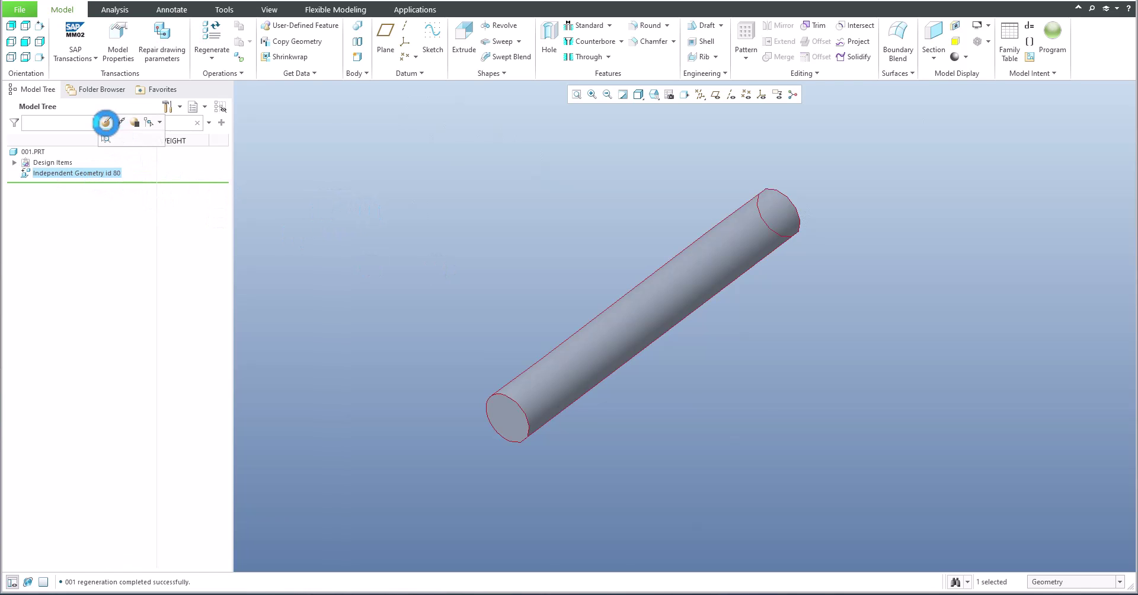
click(106, 123)
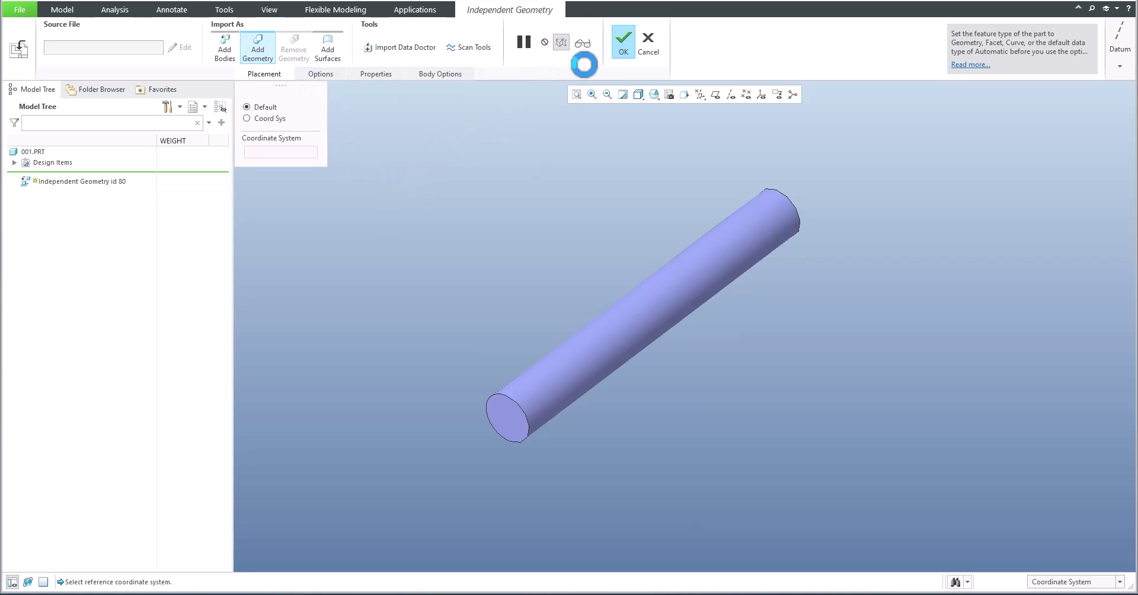
click(623, 43)
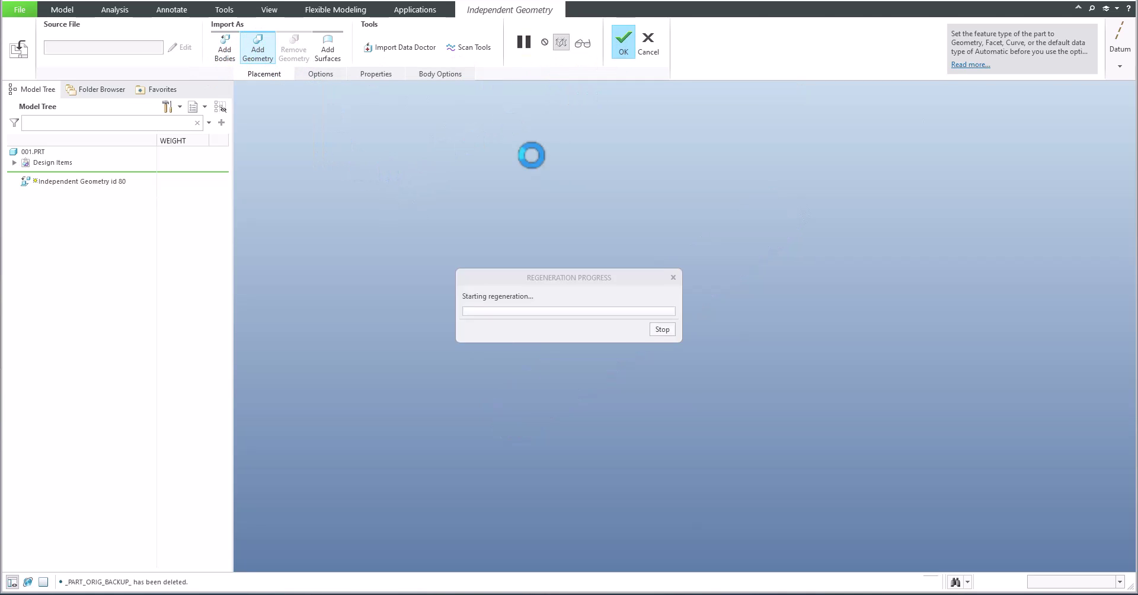
click(470, 213)
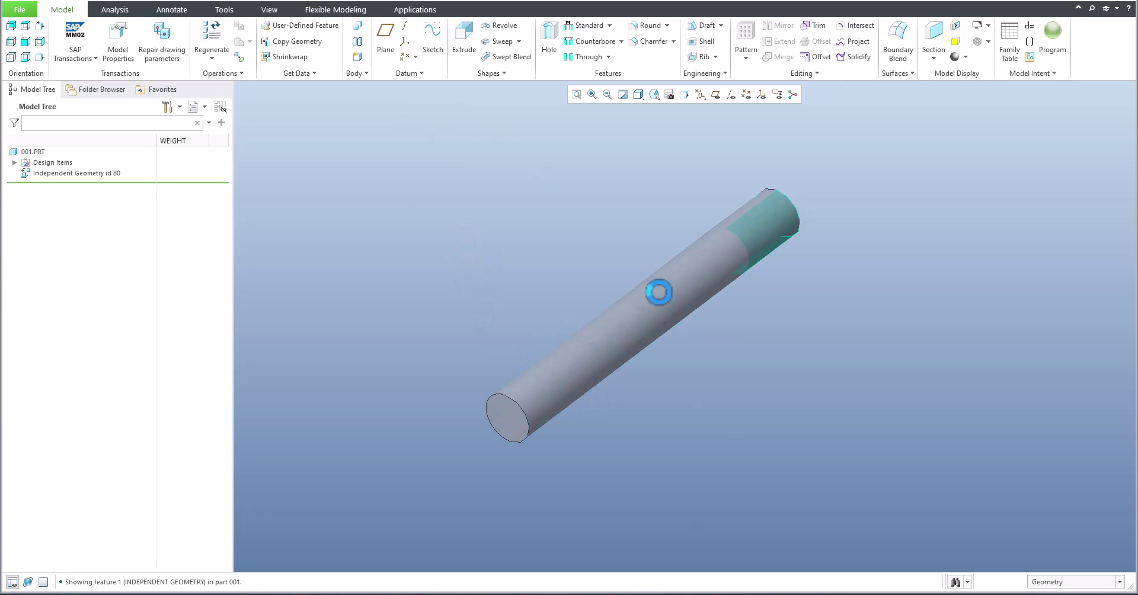
click(78, 173)
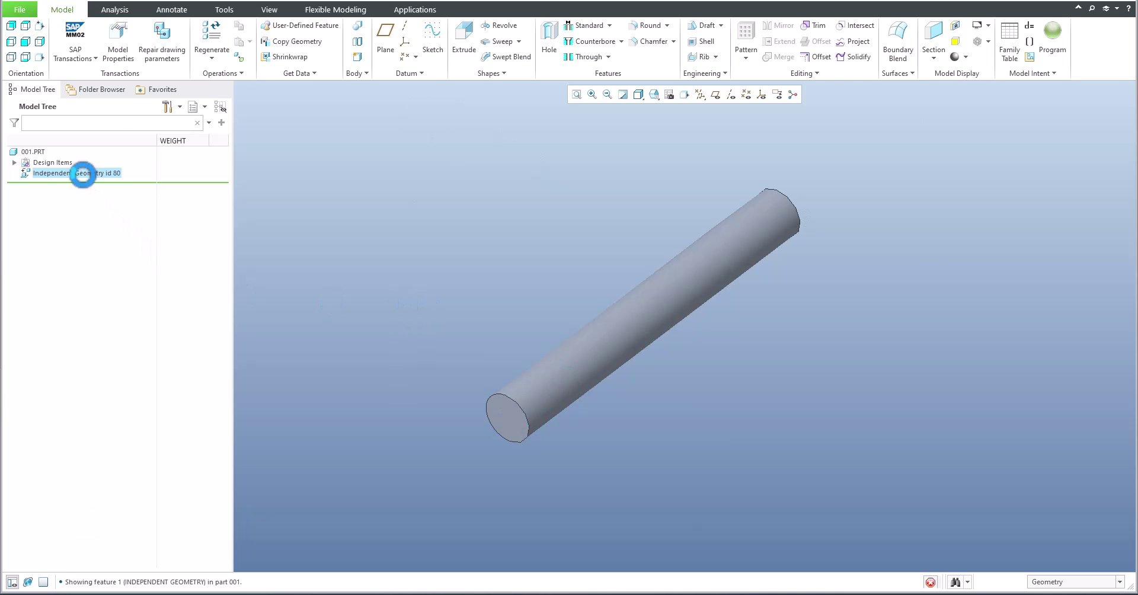
click(96, 131)
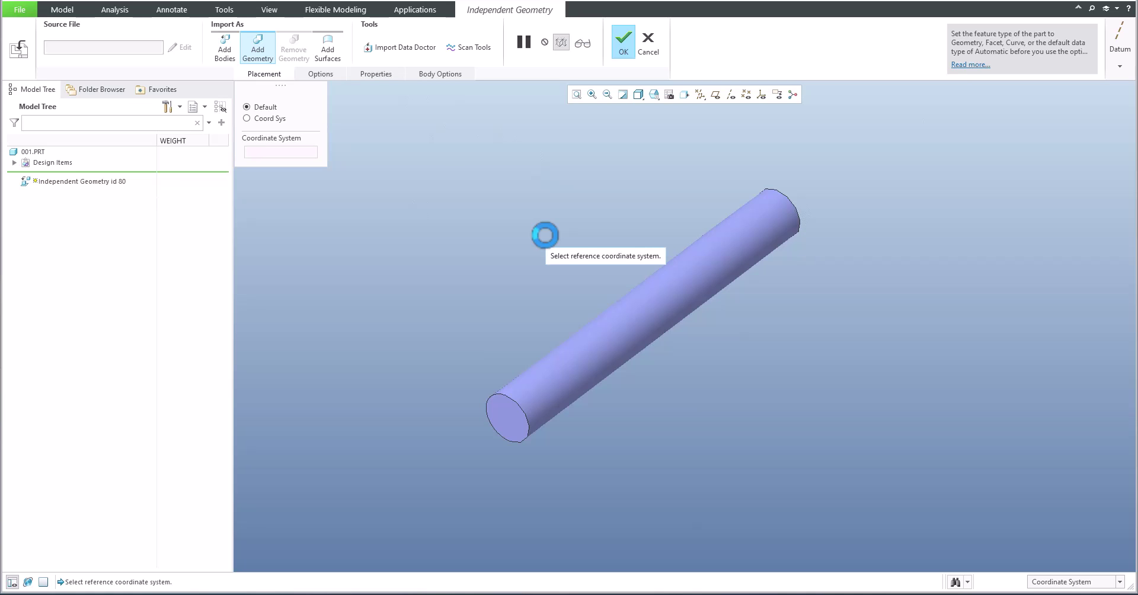
click(648, 43)
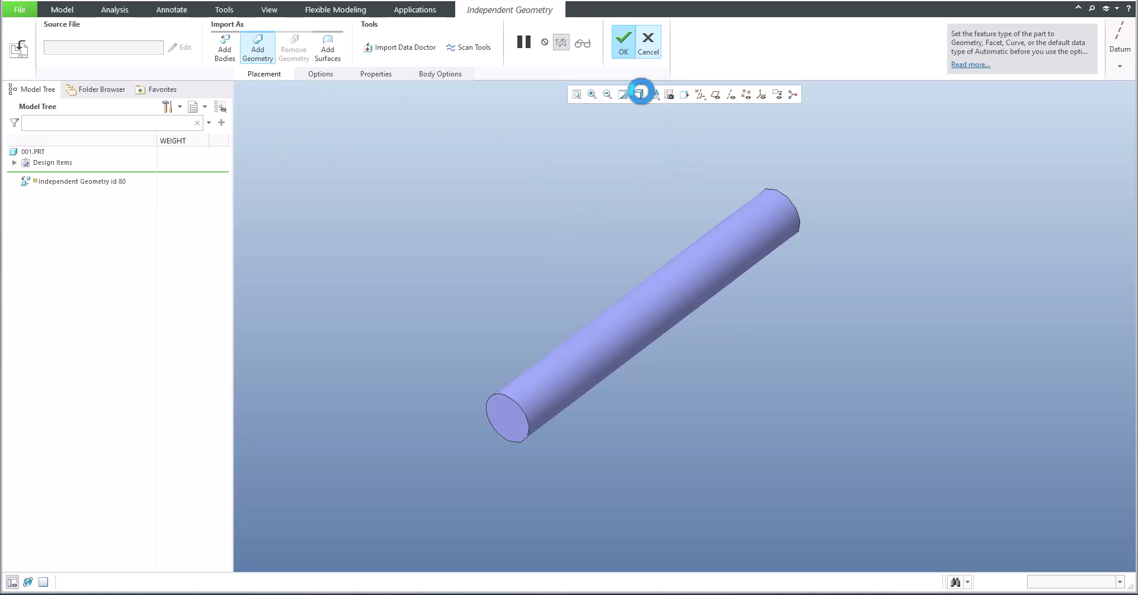
click(515, 217)
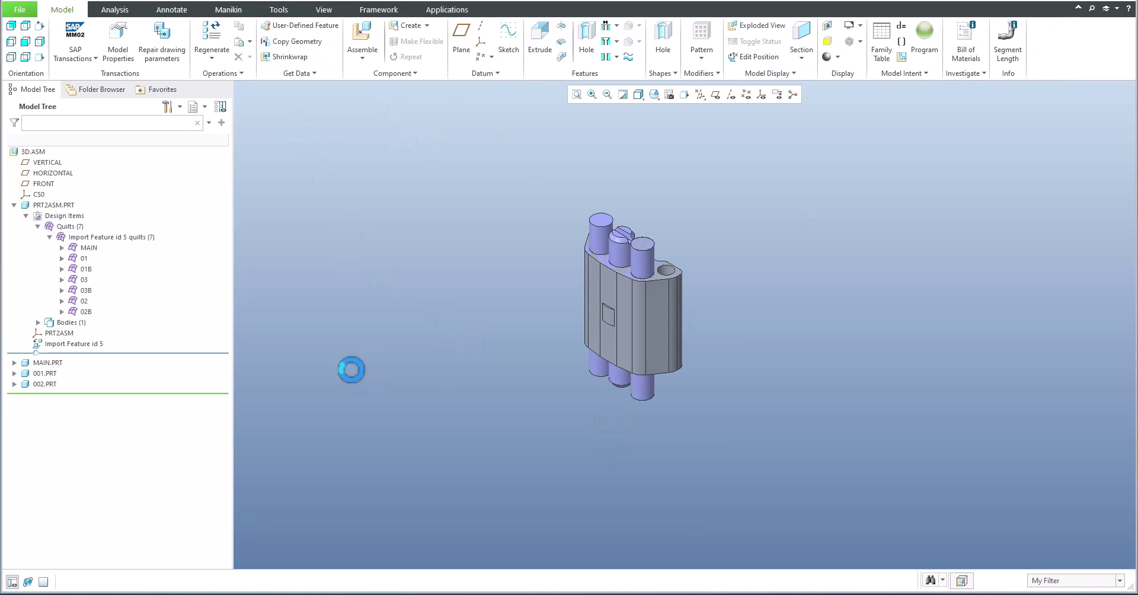
Step: Open part 002 from the assembly and collapse its Copy 1 and Copy 2 features into one independent geometry
click(40, 384)
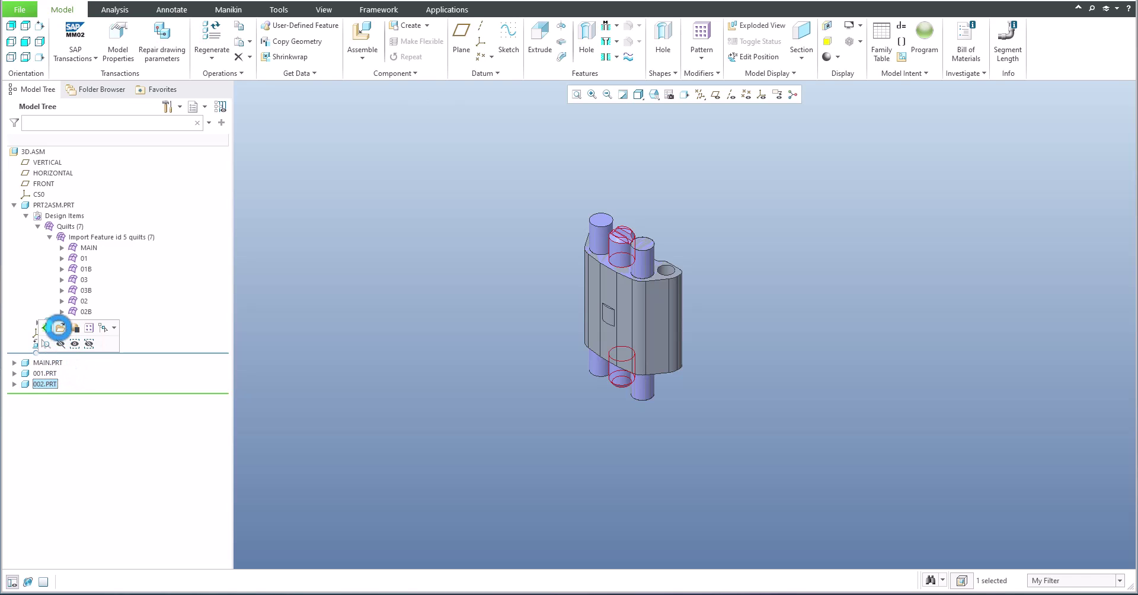
click(60, 327)
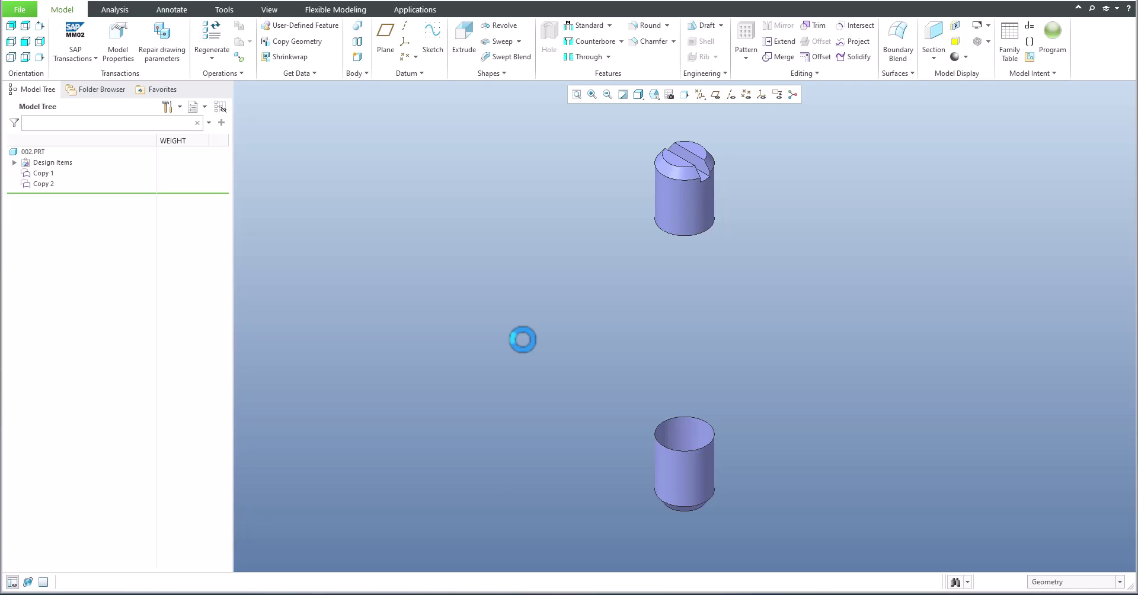
click(43, 173)
ctrl+click(41, 184)
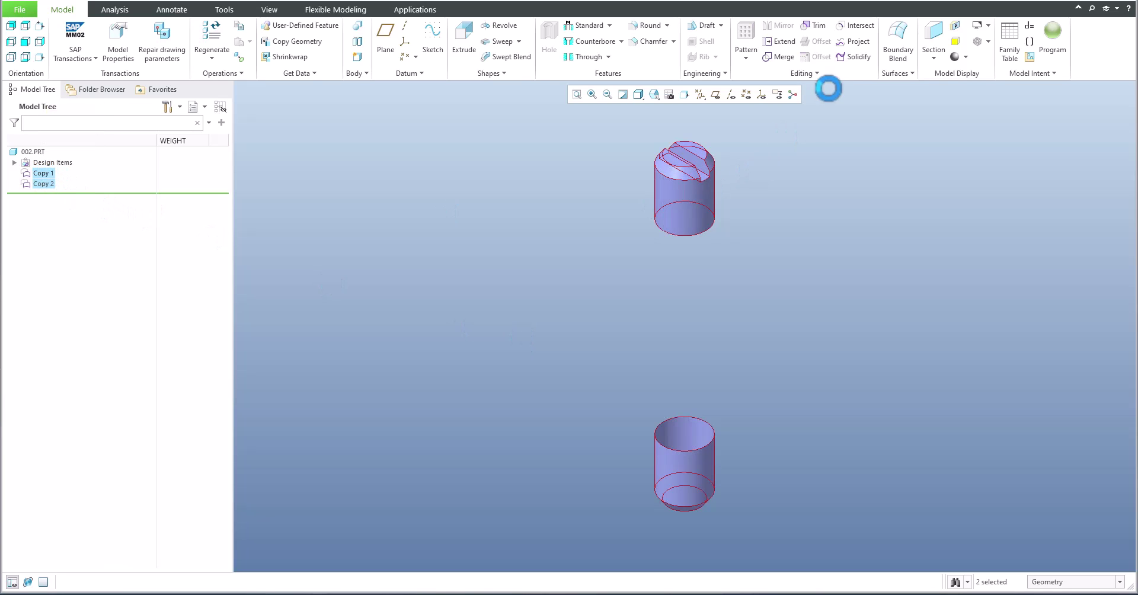
click(804, 73)
click(765, 165)
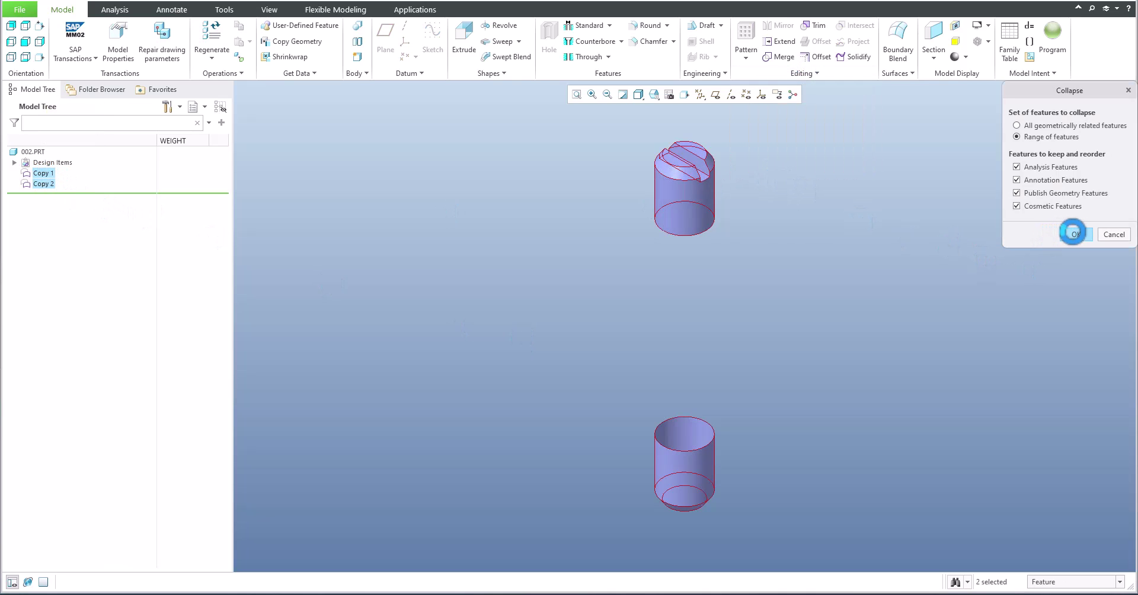
click(1071, 231)
Step: Edit the definition of part 002's independent geometry and open it in Import DataDoctor
click(107, 173)
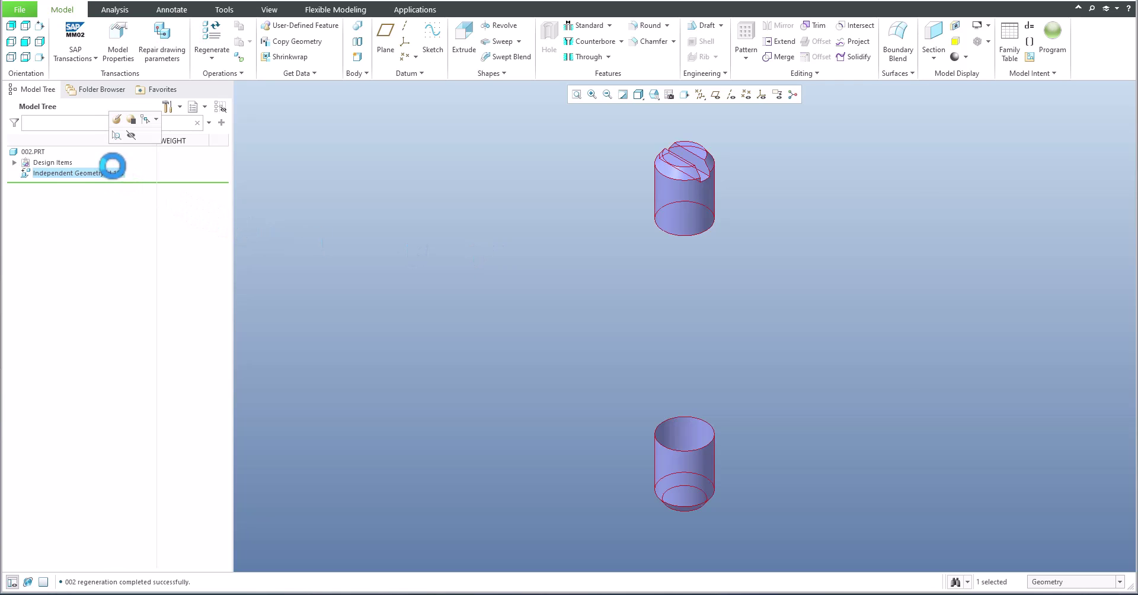
click(119, 112)
click(405, 48)
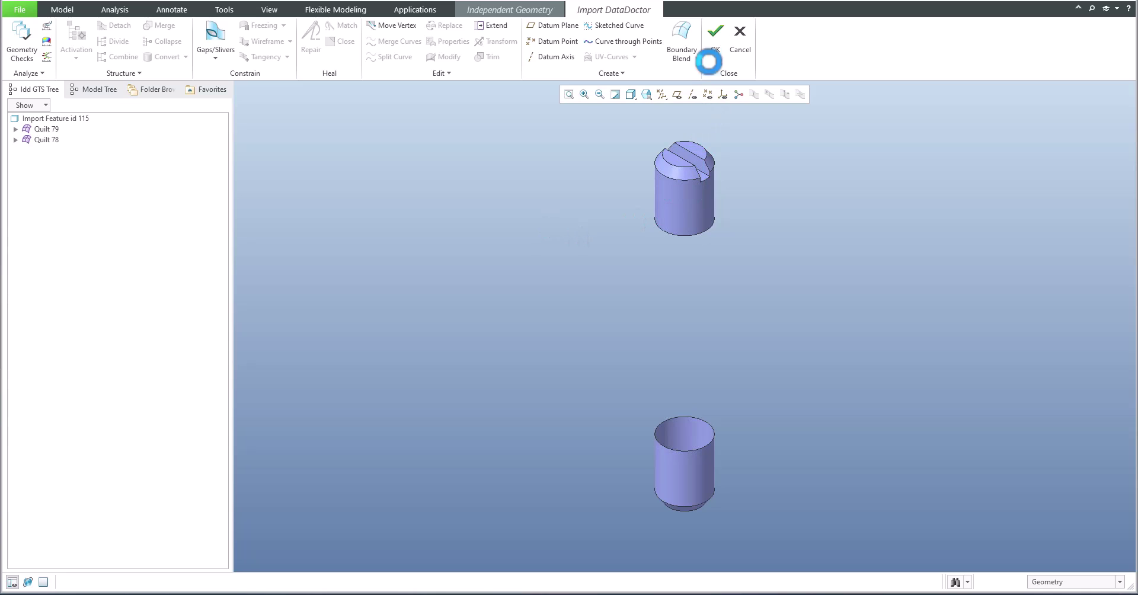
Step: Create a boundary blend between the open circular edges of the slotted upper and lower cylinders to bridge the gap
click(681, 42)
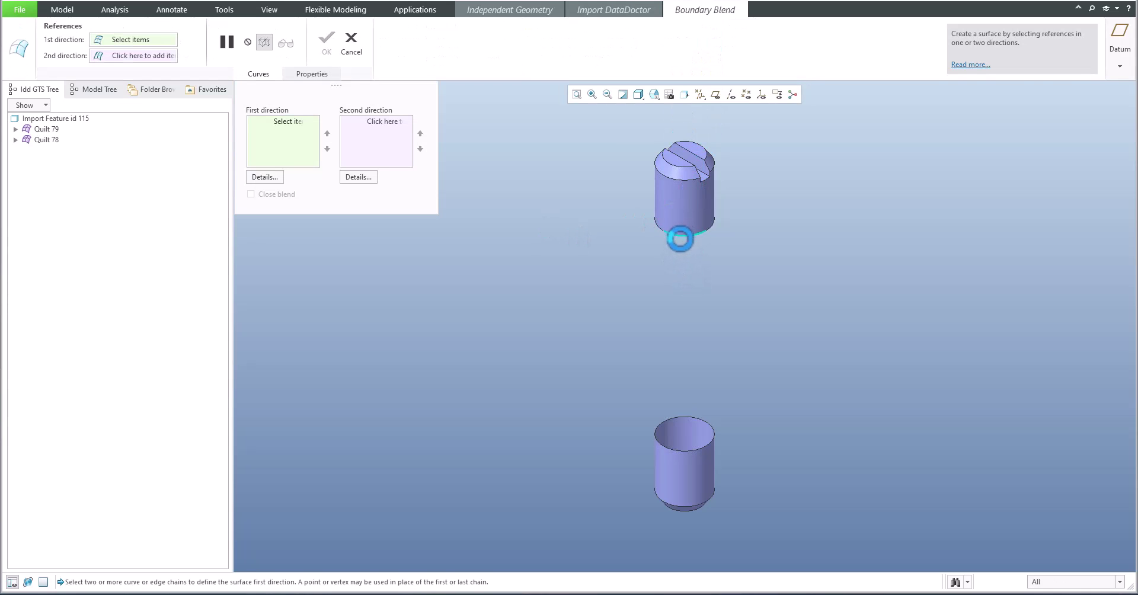
click(680, 239)
mouse_move(680, 239)
middle_down()
mouse_move(708, 247)
mouse_move(646, 237)
mouse_move(662, 229)
middle_up()
shift+click(705, 233)
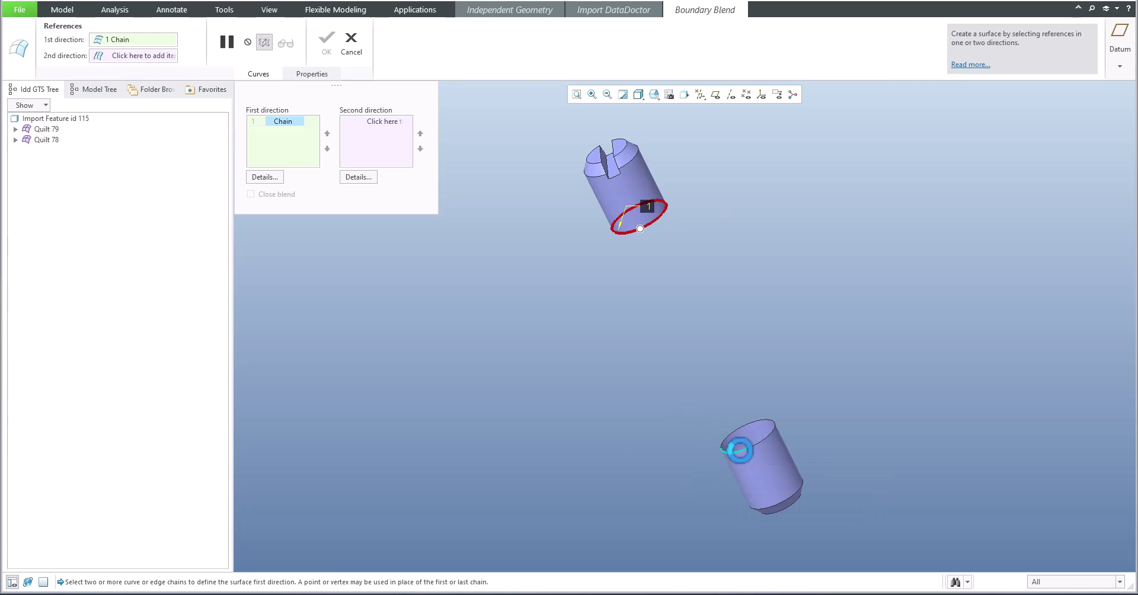
click(738, 450)
drag(734, 431, 763, 435)
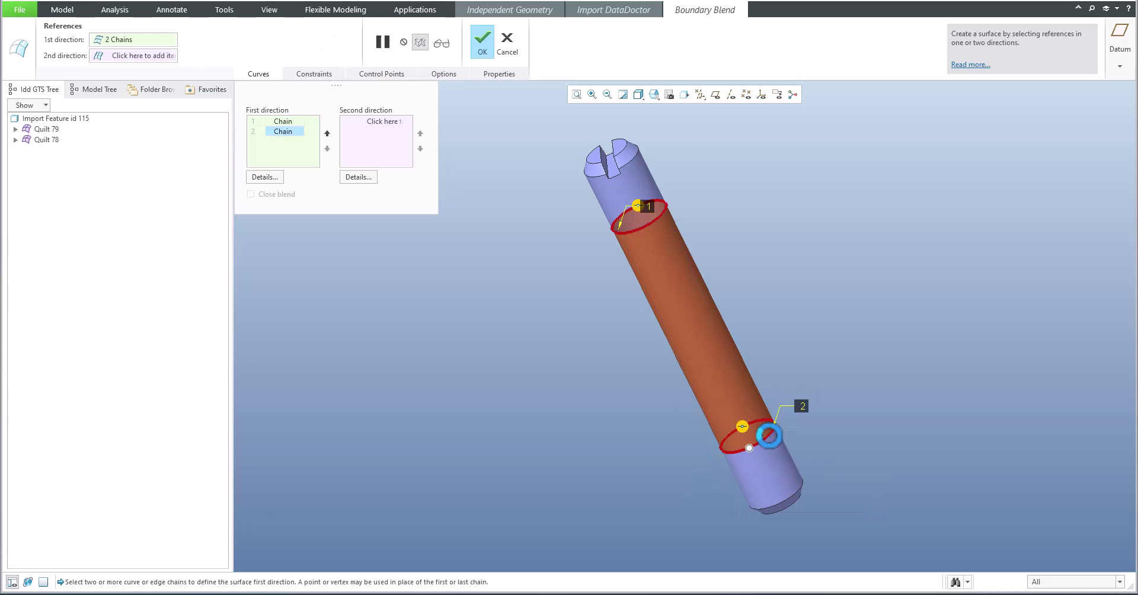
click(482, 40)
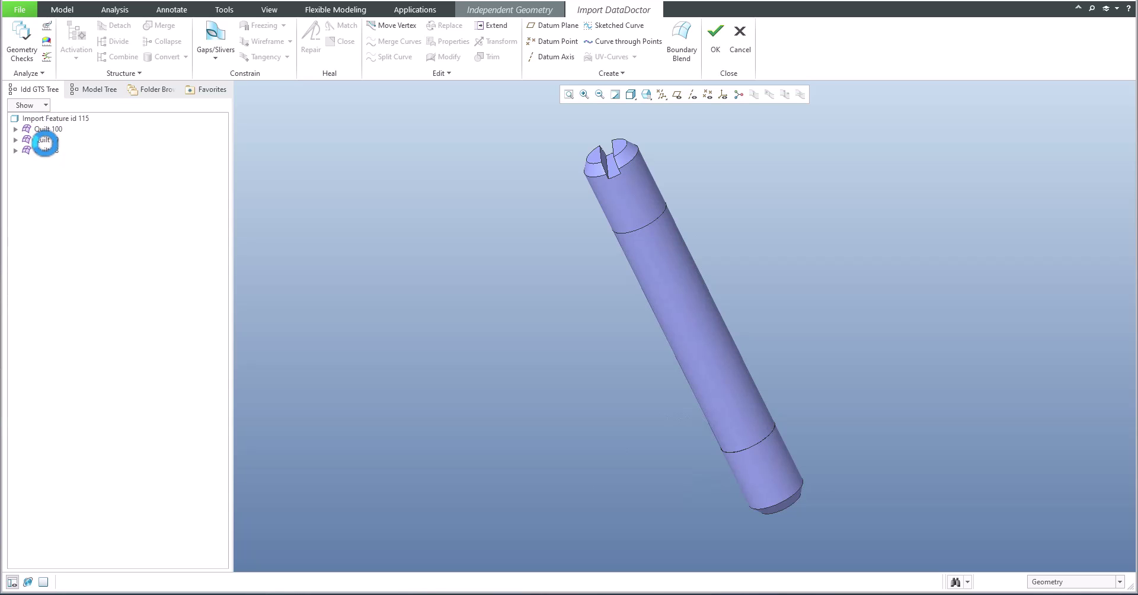
Step: Combine the two cylinder quilts and the blended surface into one quilt, and collapse its structure
click(41, 129)
shift+click(43, 150)
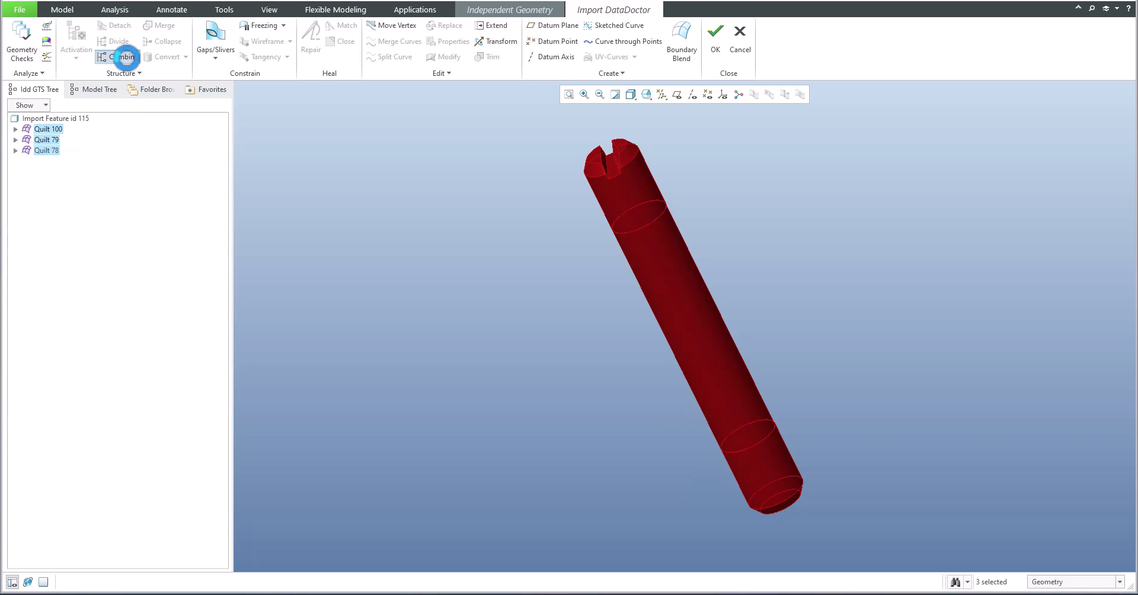
click(126, 57)
click(44, 129)
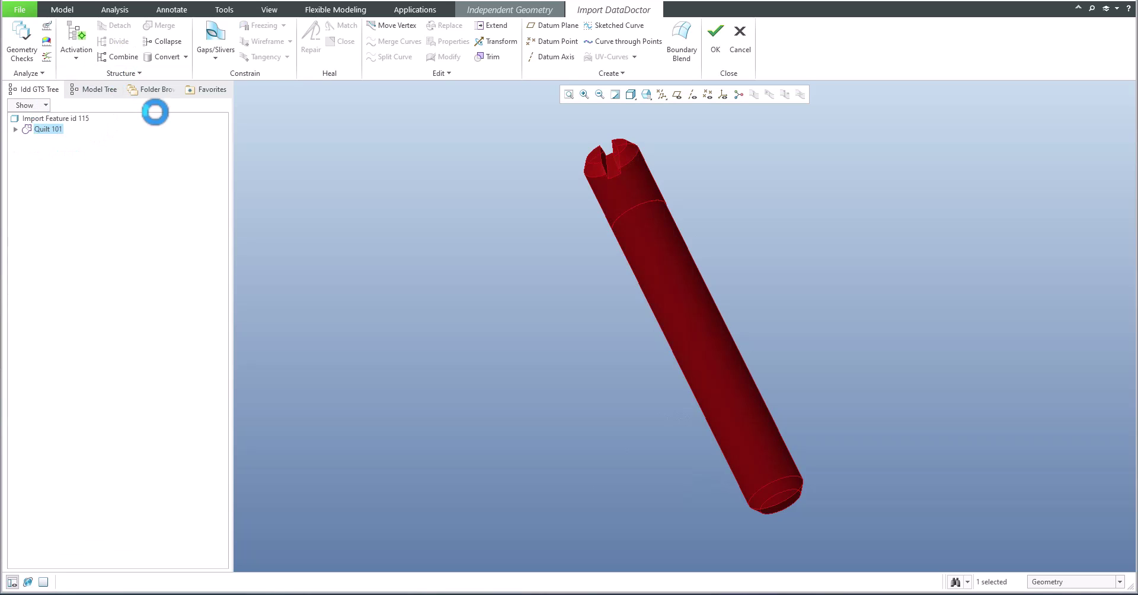
click(156, 39)
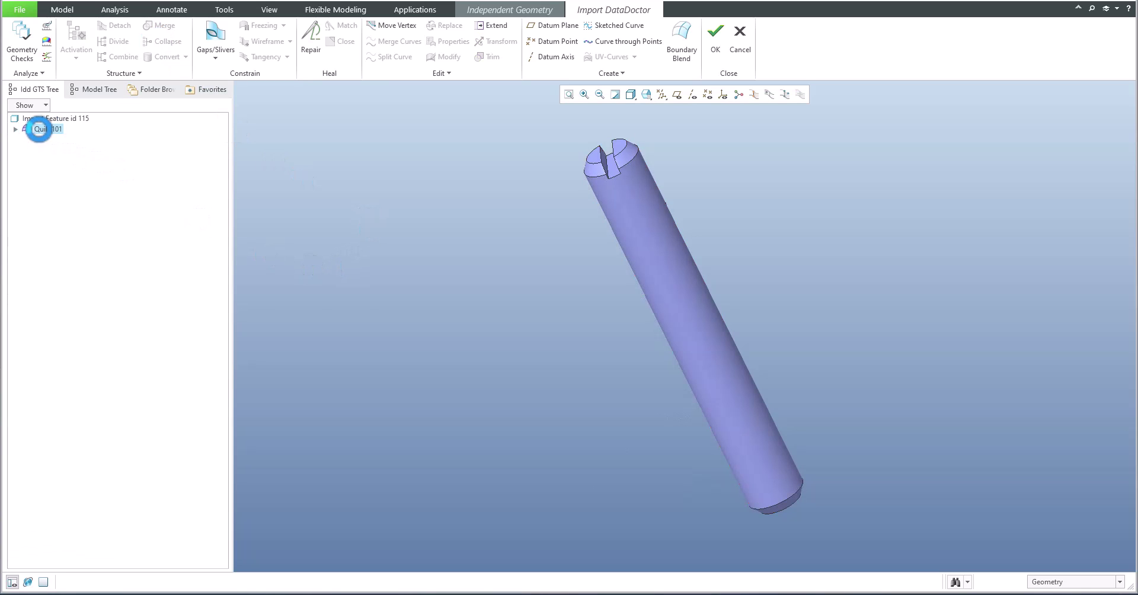
Step: Run Geometry Checks on the combined quilt and add the problem geometry under Gaps not added to the wireframe
click(38, 129)
click(12, 47)
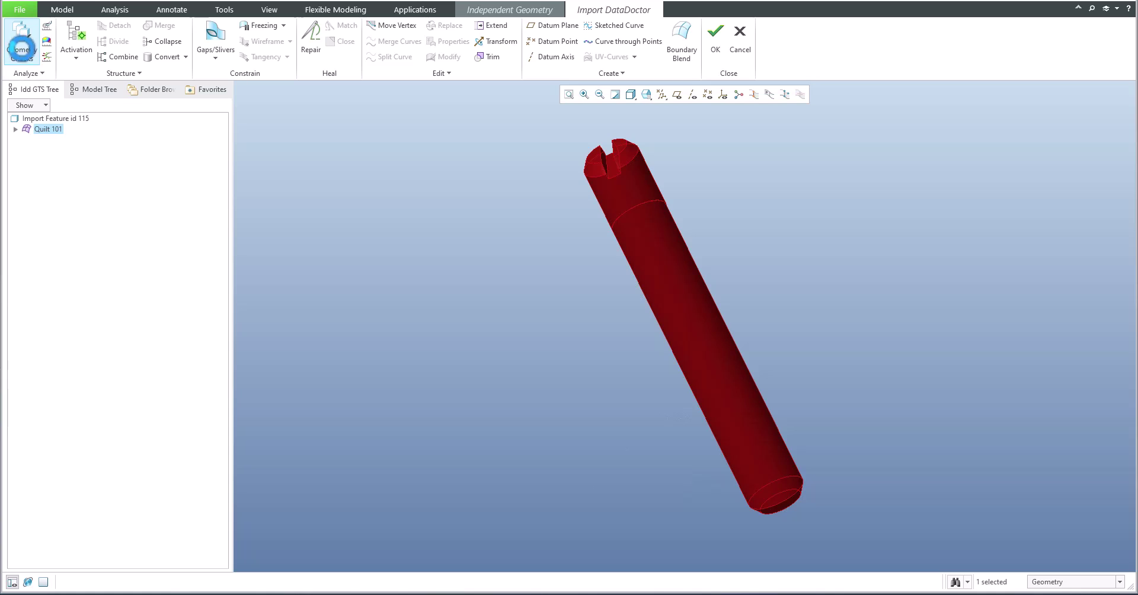
click(968, 156)
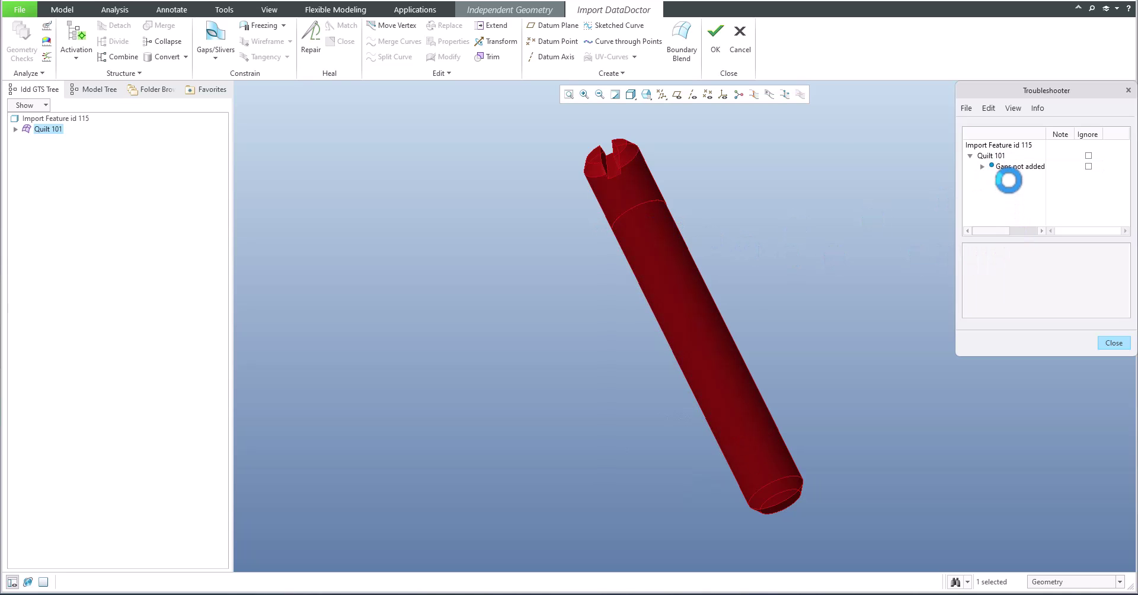
click(1009, 168)
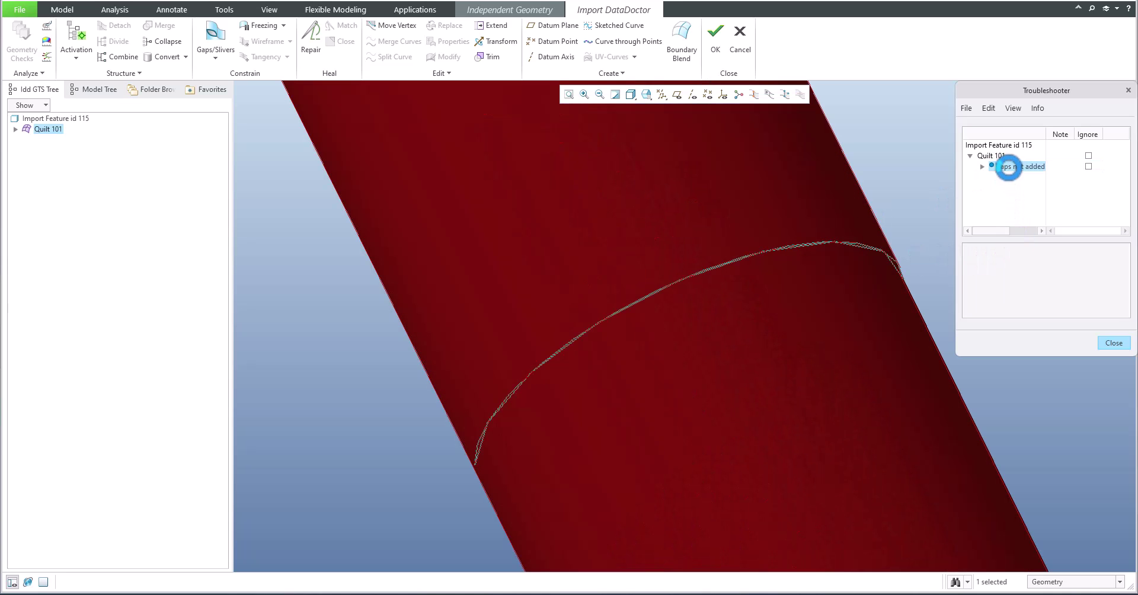
right_click(1009, 168)
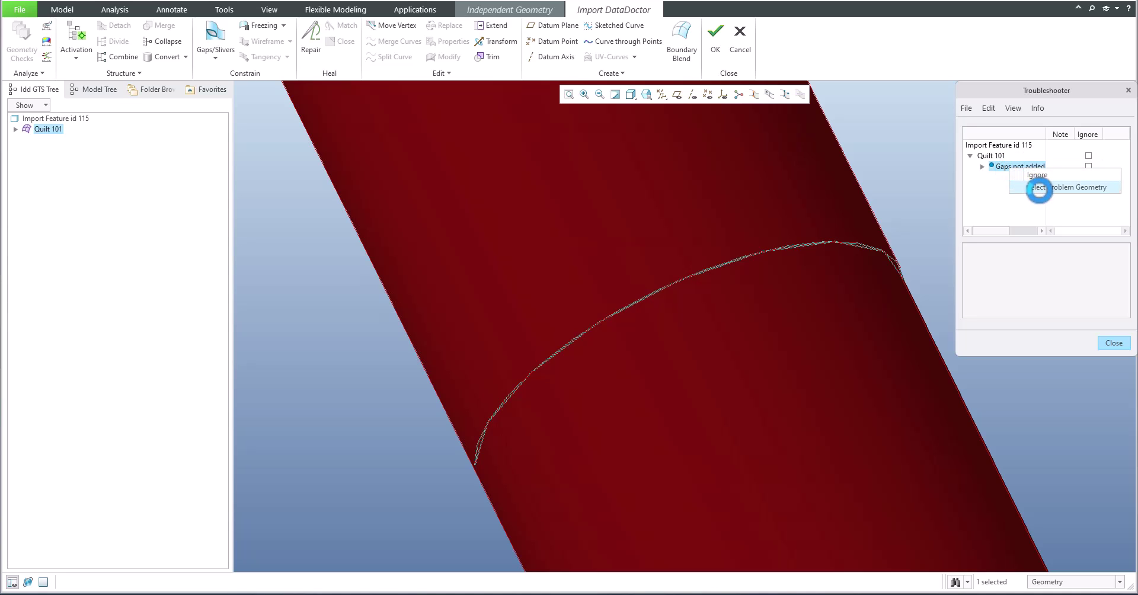
click(1038, 187)
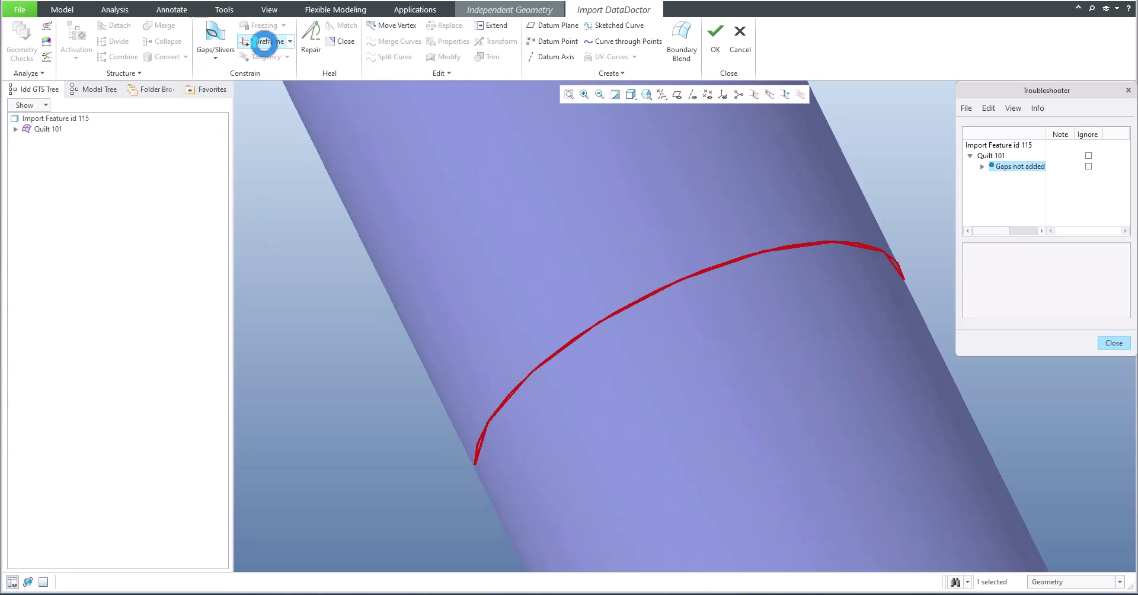
click(264, 43)
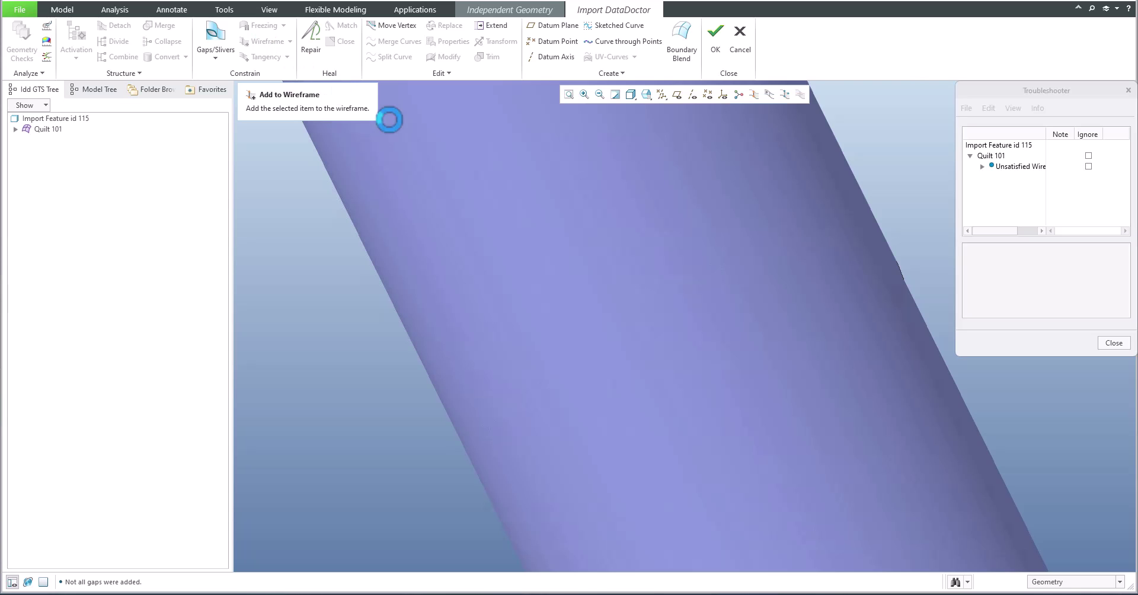
Step: Select the problem geometry of the combined quilt's unsatisfied wireframe and repair it without Repair Tangency
scroll(591, 255, down, 5)
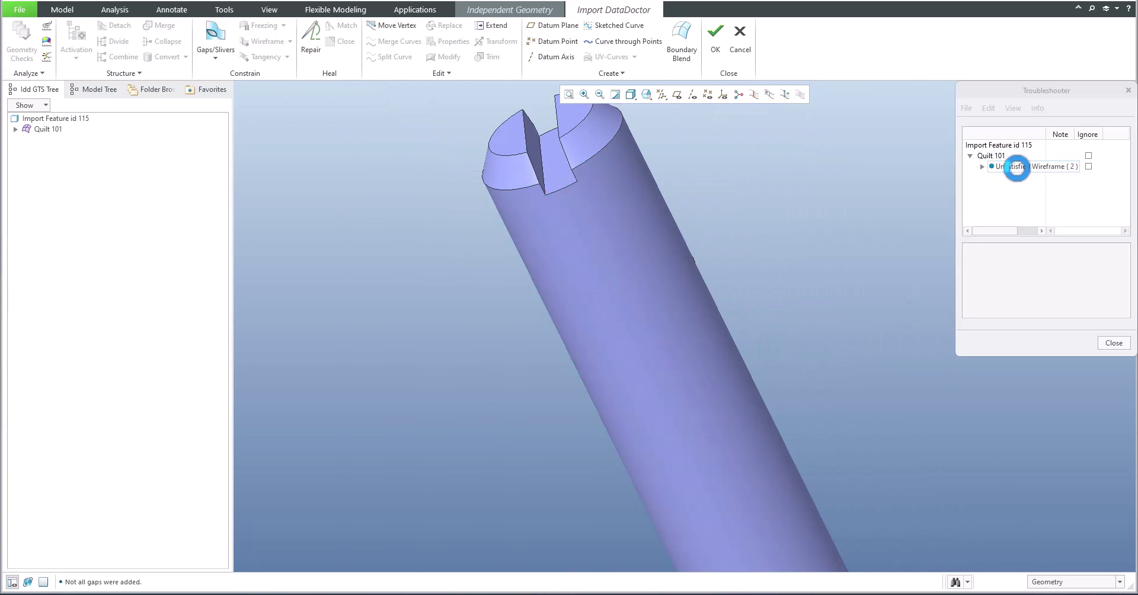
click(1016, 167)
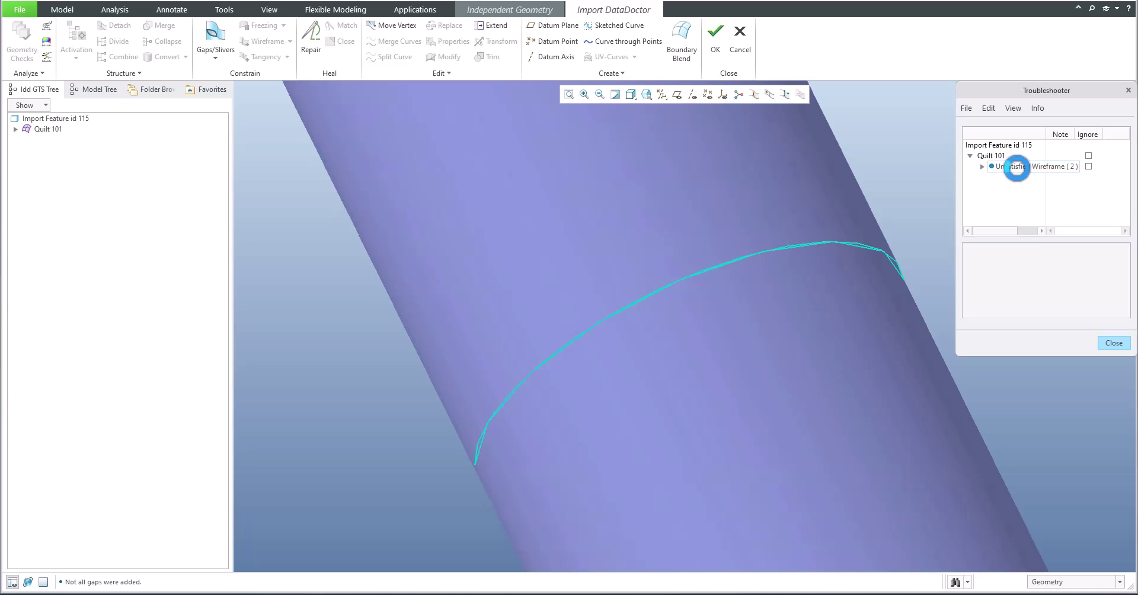
click(1016, 167)
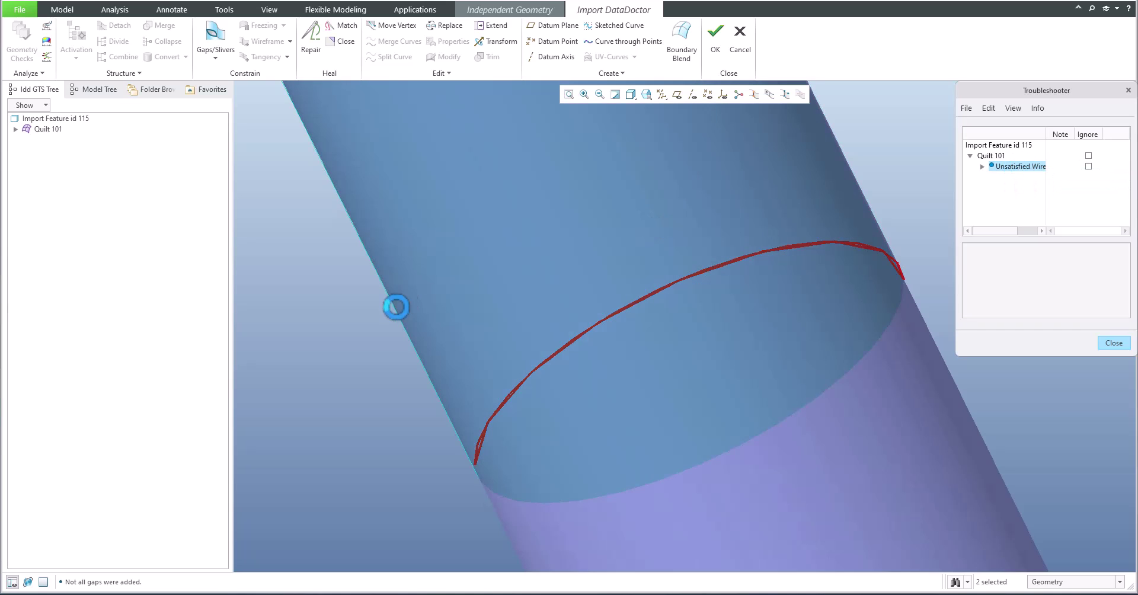
click(309, 34)
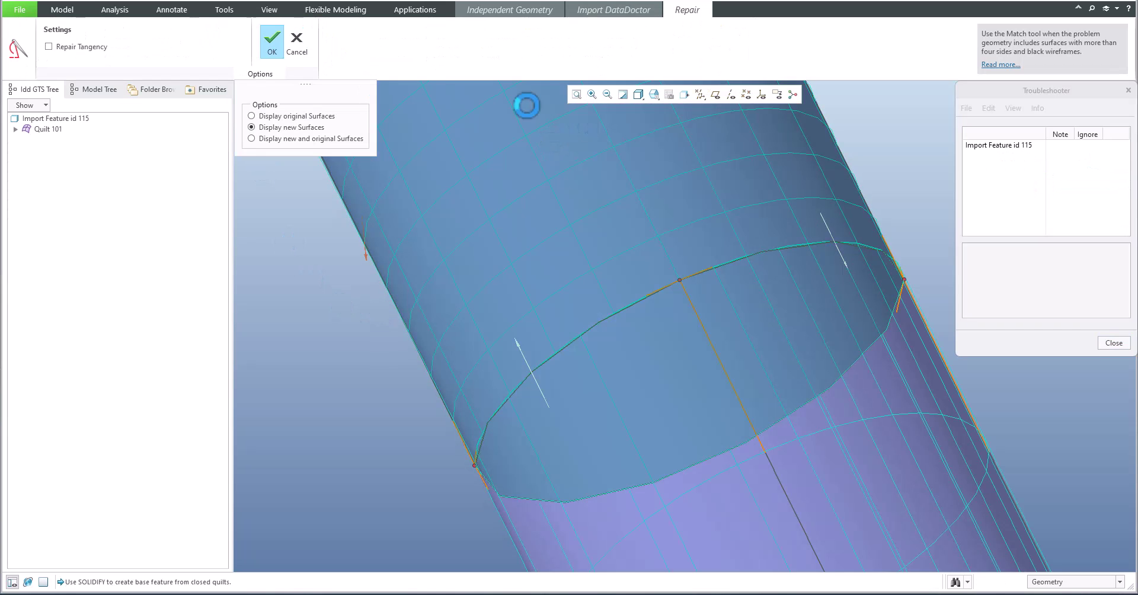
click(274, 52)
scroll(604, 323, down, 5)
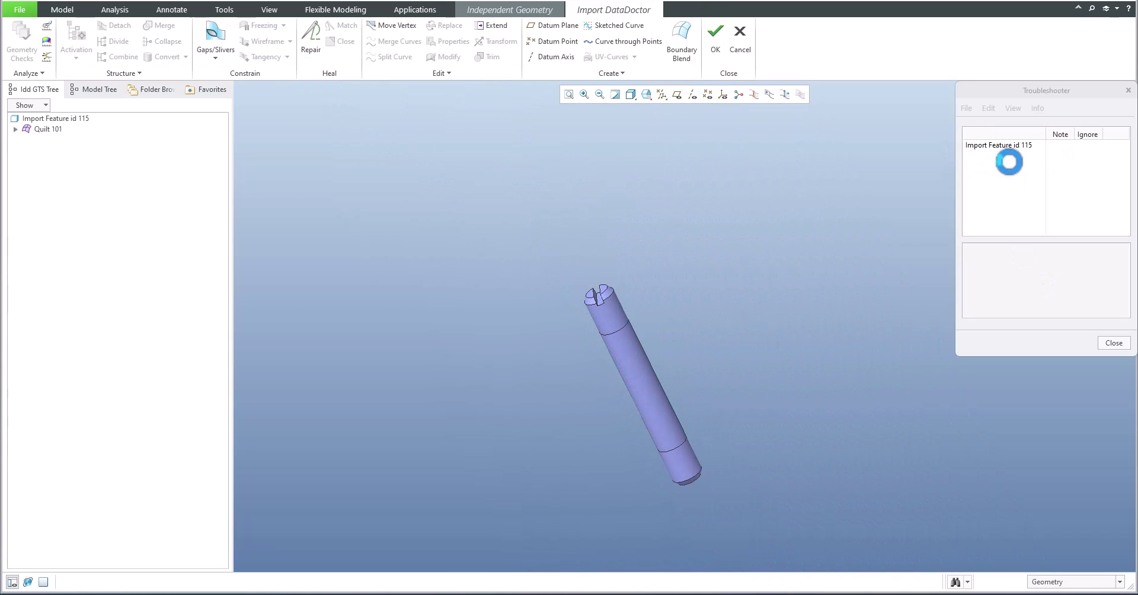
Step: Accept the repaired import geometry of part 002 and solidify its closed quilt
click(1112, 342)
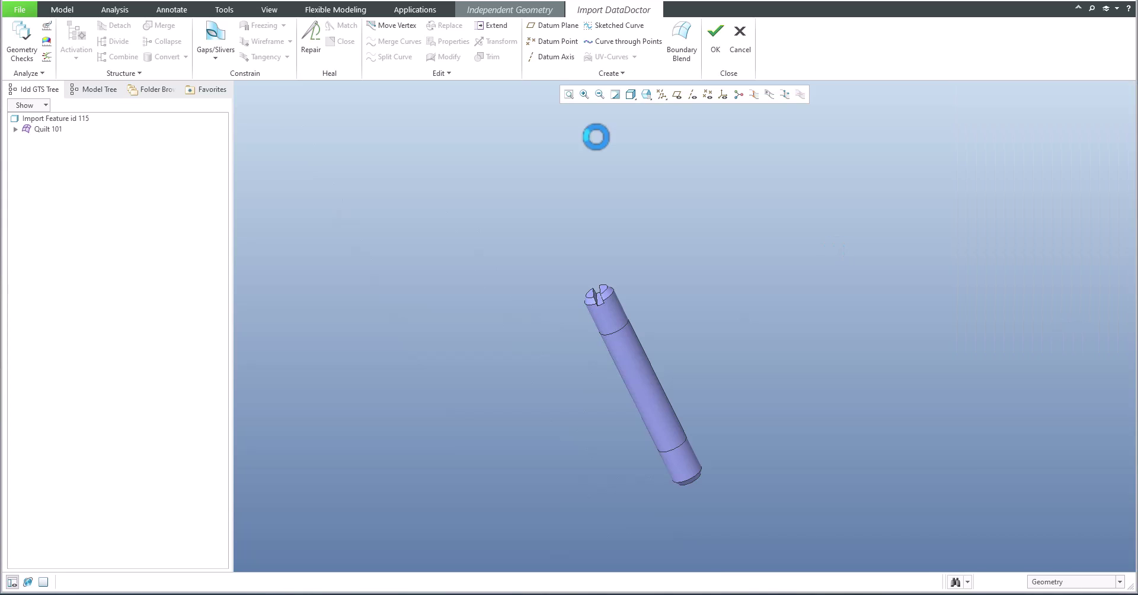
click(715, 37)
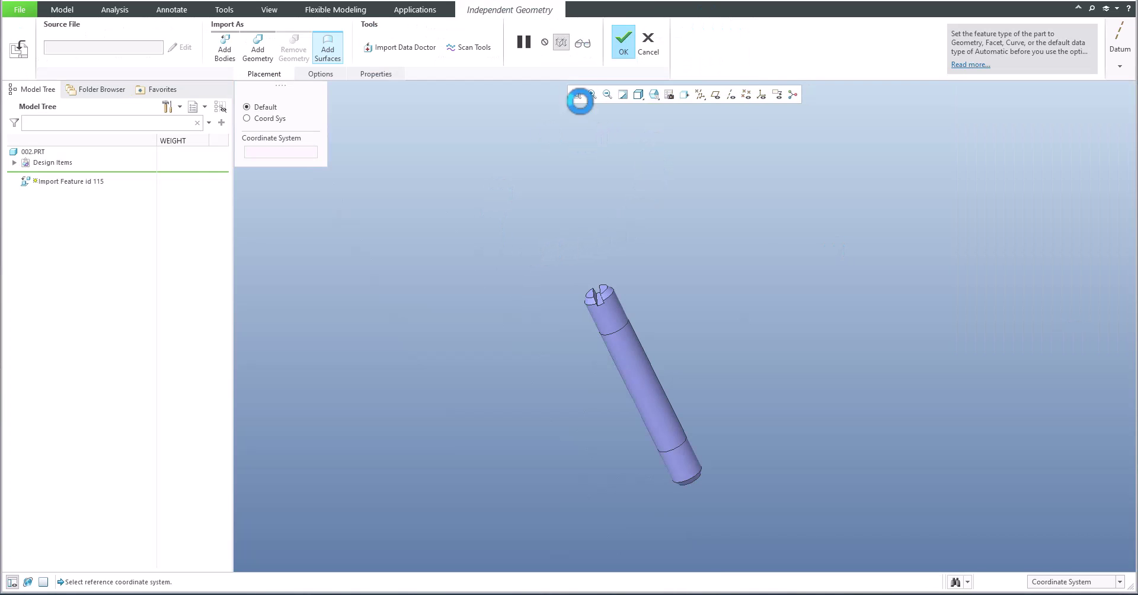
click(623, 39)
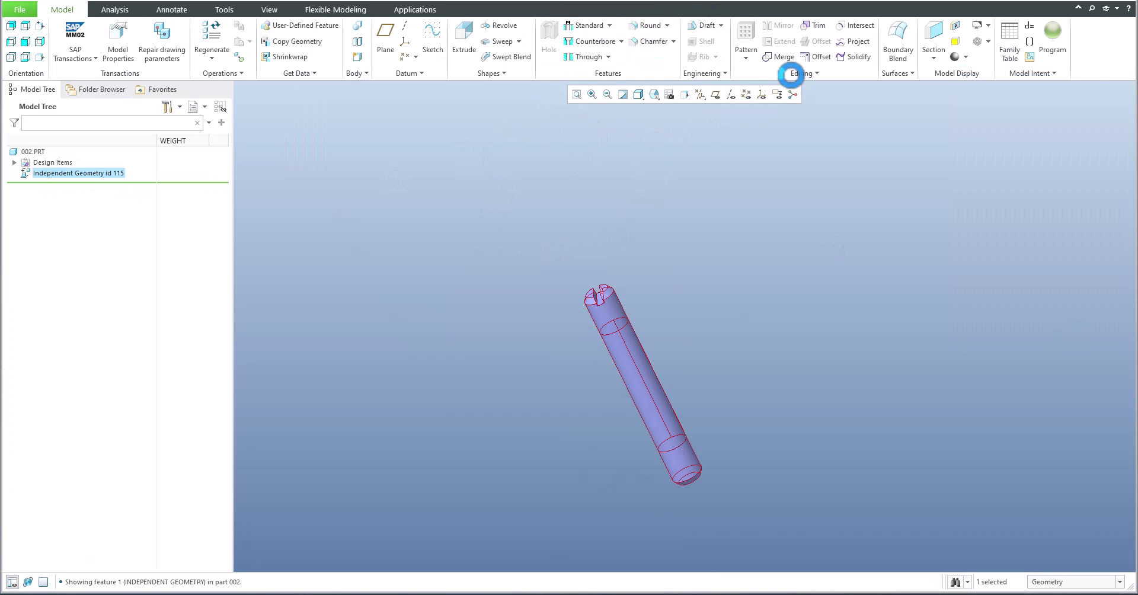
click(854, 56)
middle_click(409, 239)
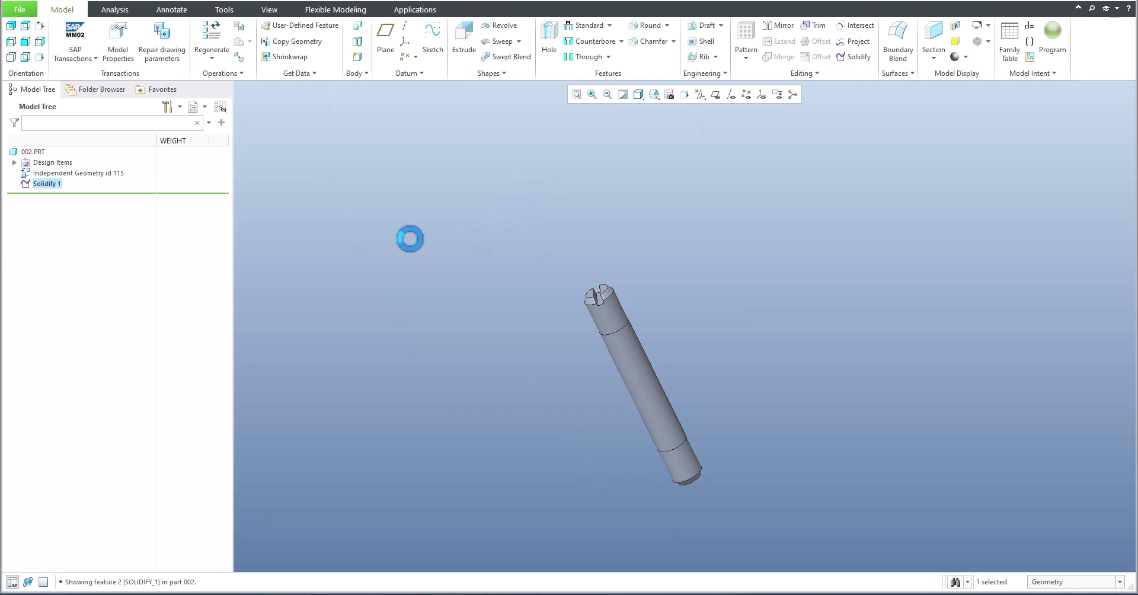
Step: Collapse part 002's independent geometry and Solidify 1 into one feature, and return to the 3D assembly
ctrl+click(59, 172)
click(802, 74)
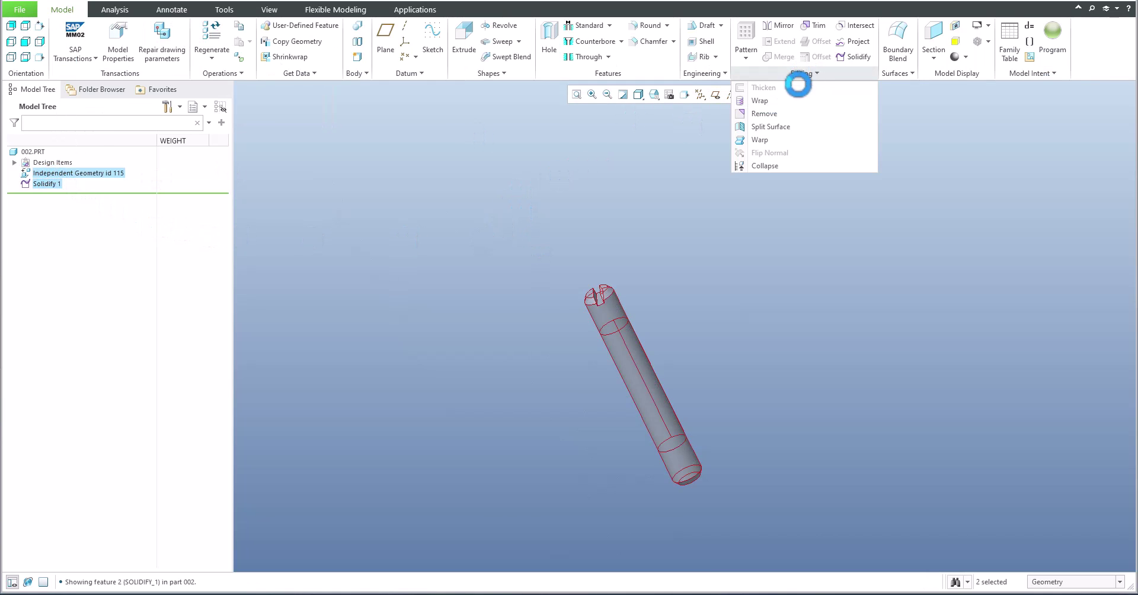
click(756, 163)
middle_drag(510, 272, 486, 277)
click(258, 1)
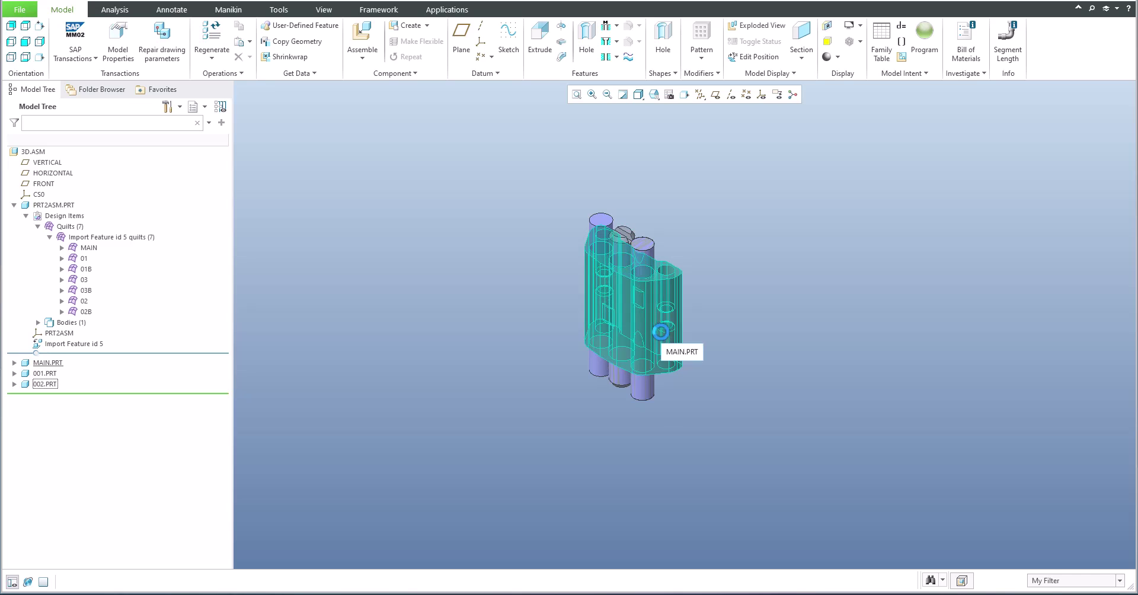
Step: Inspect the MAIN part on its own, and highlight components 001 and 002 in the assembly
click(660, 331)
click(679, 277)
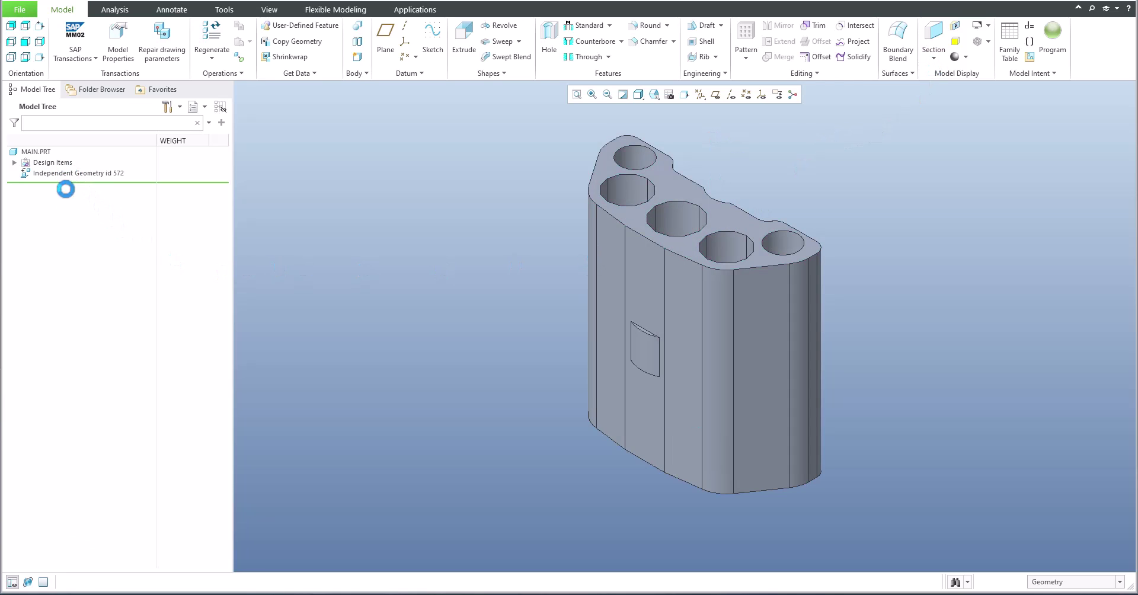
click(803, 73)
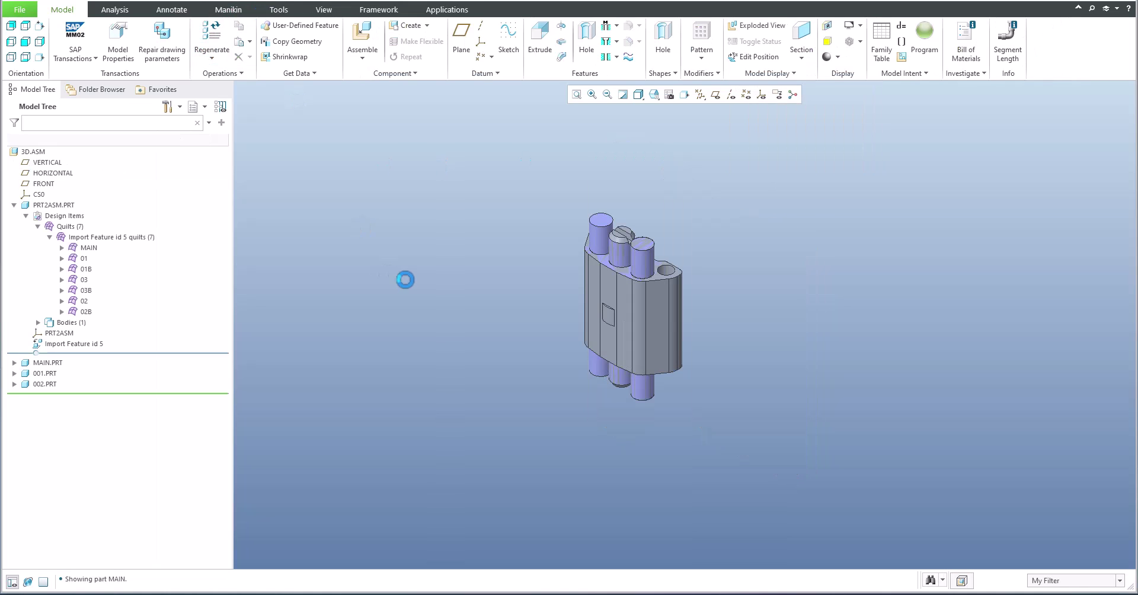
click(43, 373)
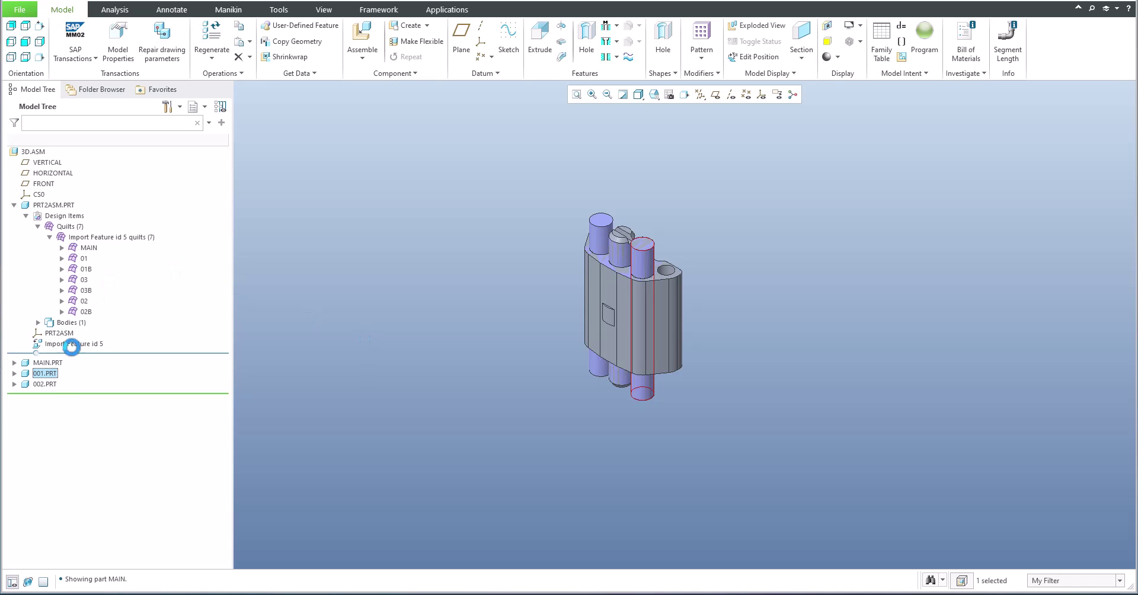
click(41, 384)
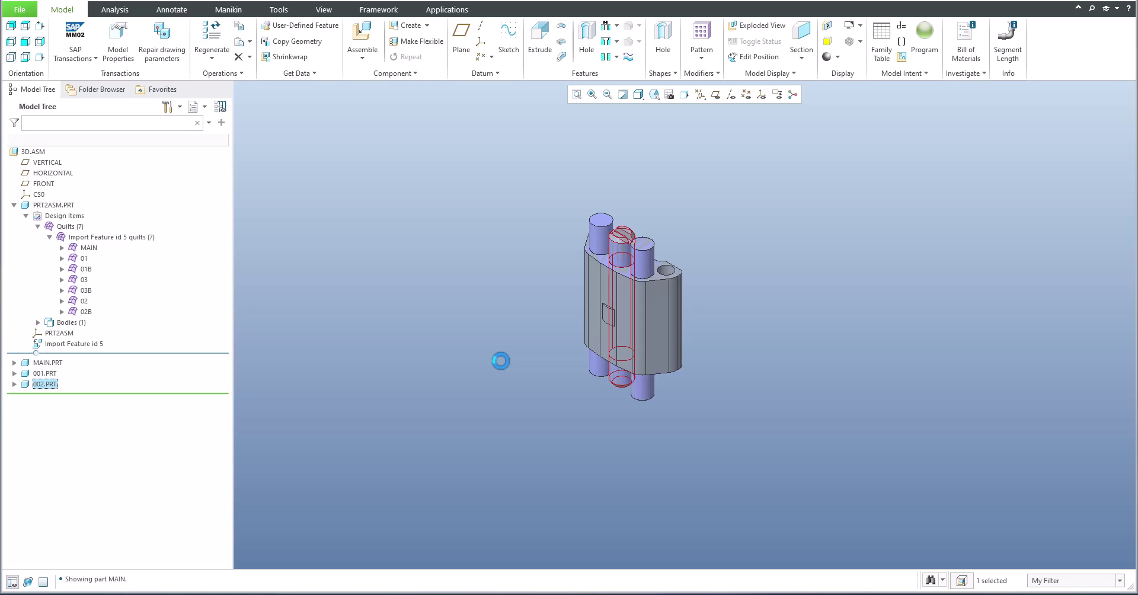
click(466, 364)
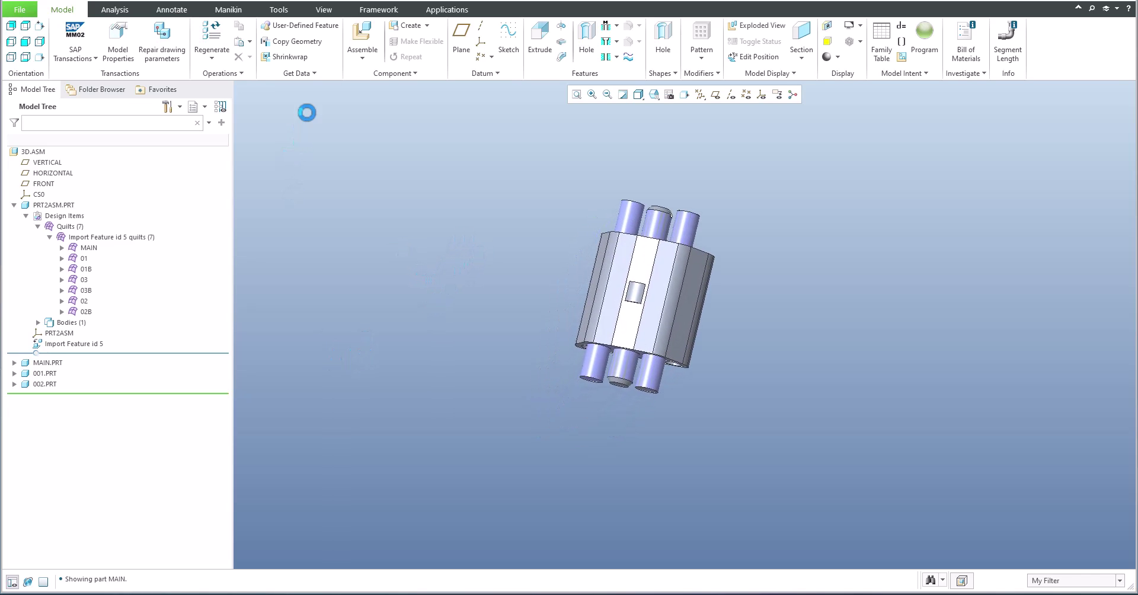
Step: Create an empty solid part named 003 in the assembly and activate it
click(408, 26)
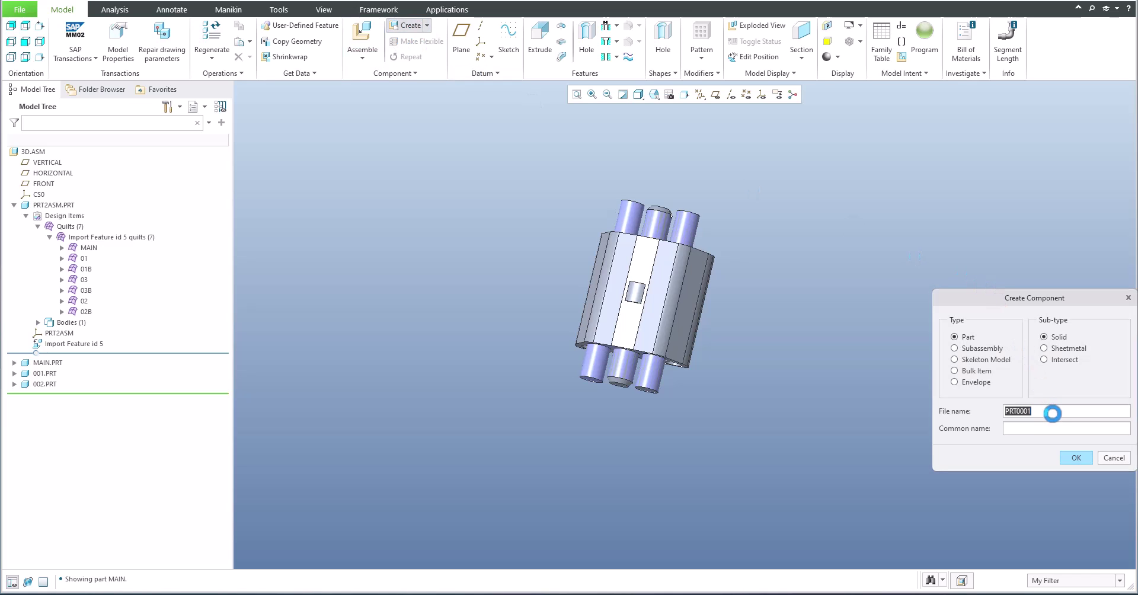
key(Return)
click(1066, 455)
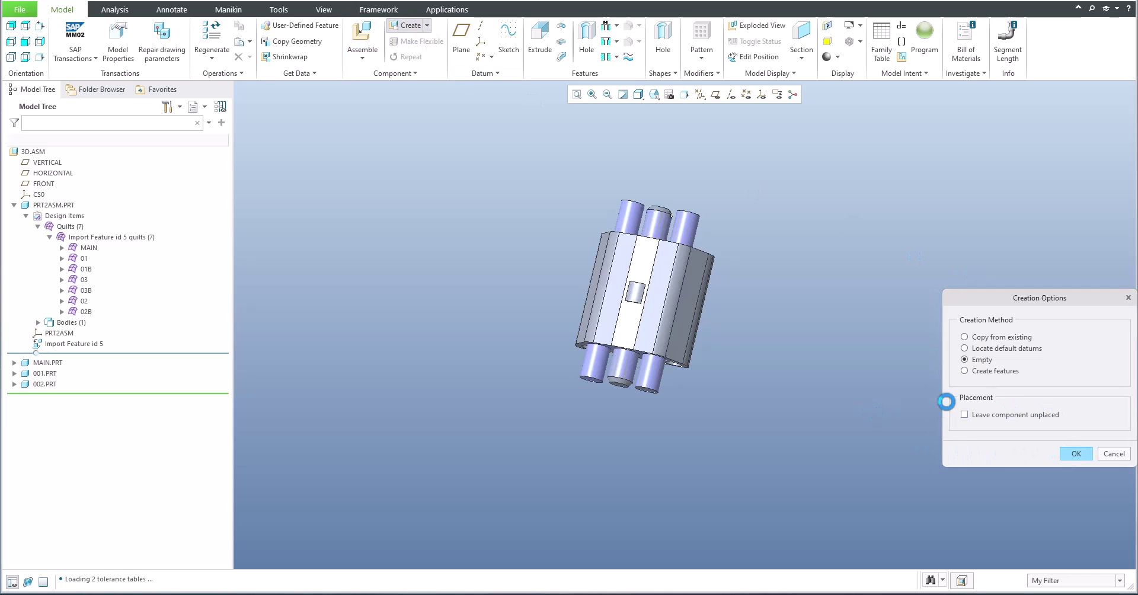
click(44, 394)
click(48, 334)
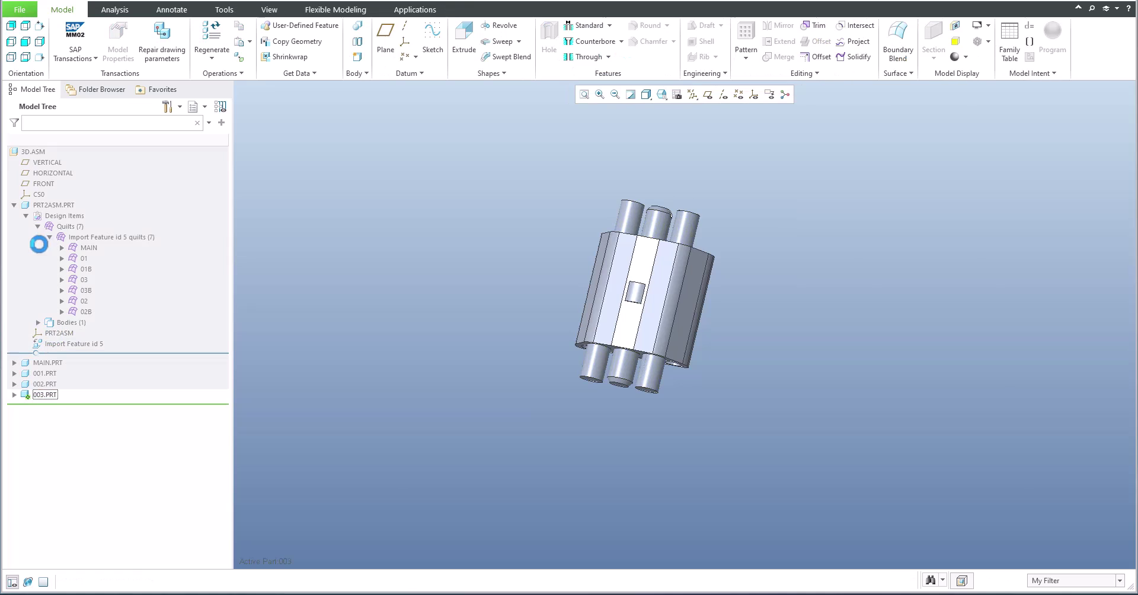
Step: Copy quilts 03 and 03B of PRT2ASM into the active part 003
click(84, 279)
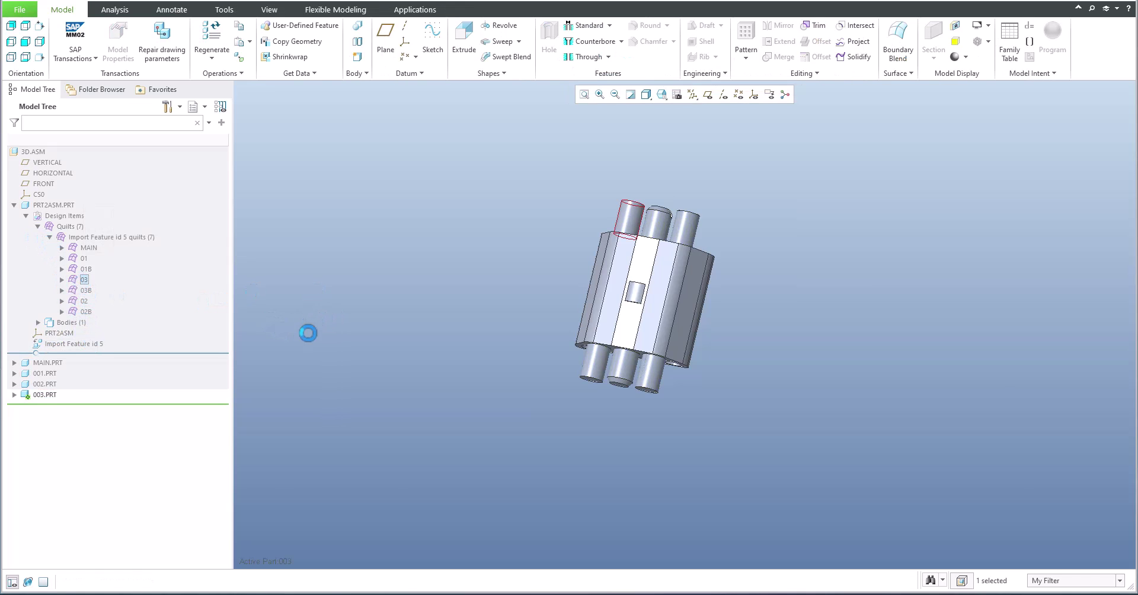
key(ctrl+v)
middle_click(381, 340)
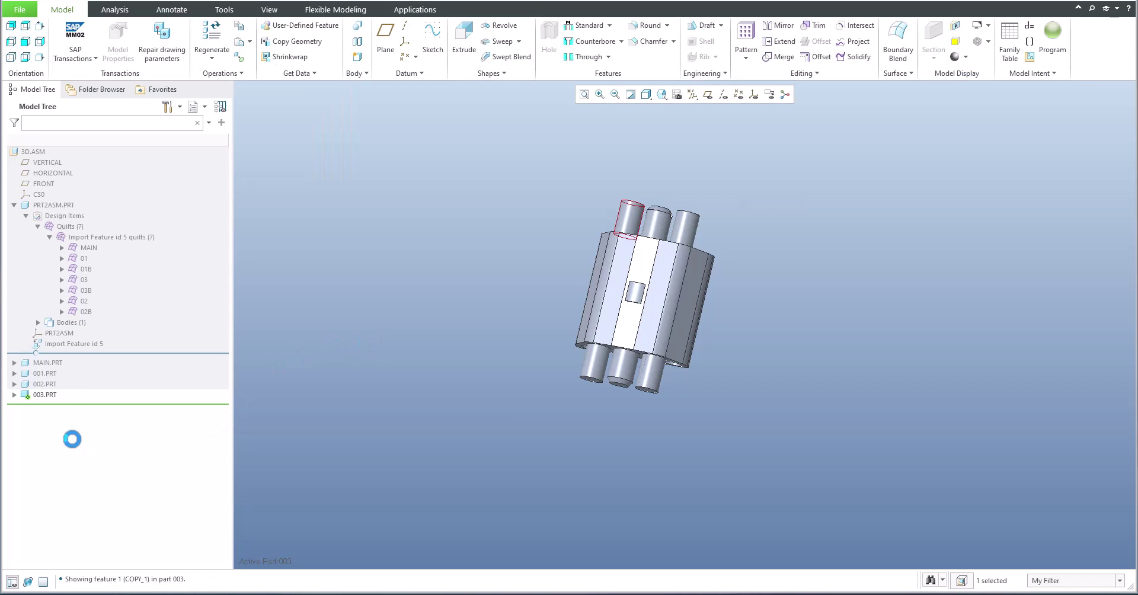
click(84, 289)
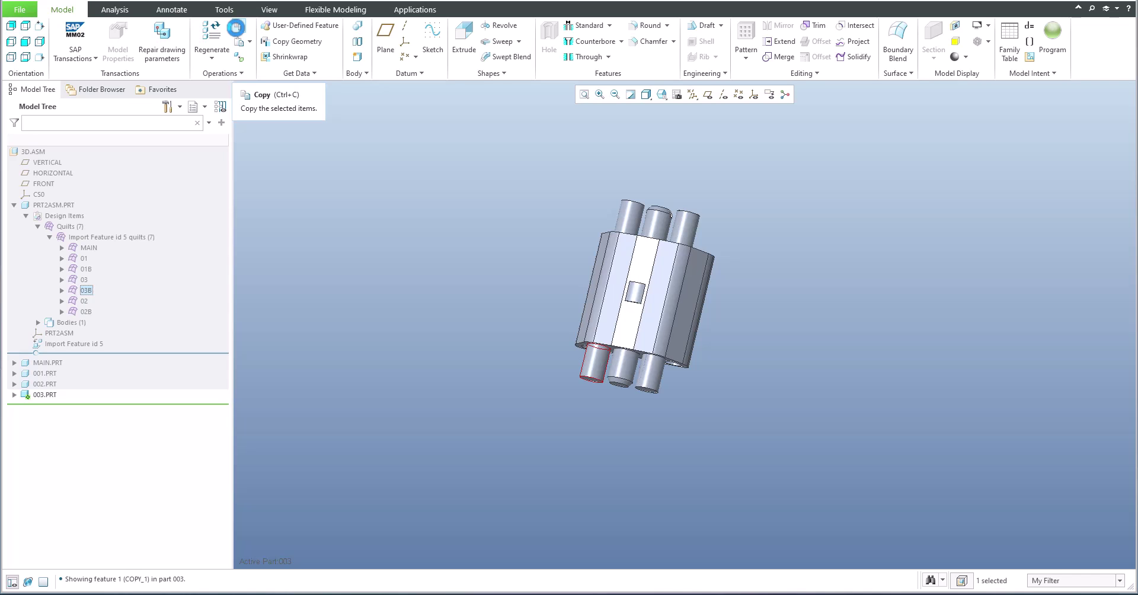
click(236, 28)
click(238, 41)
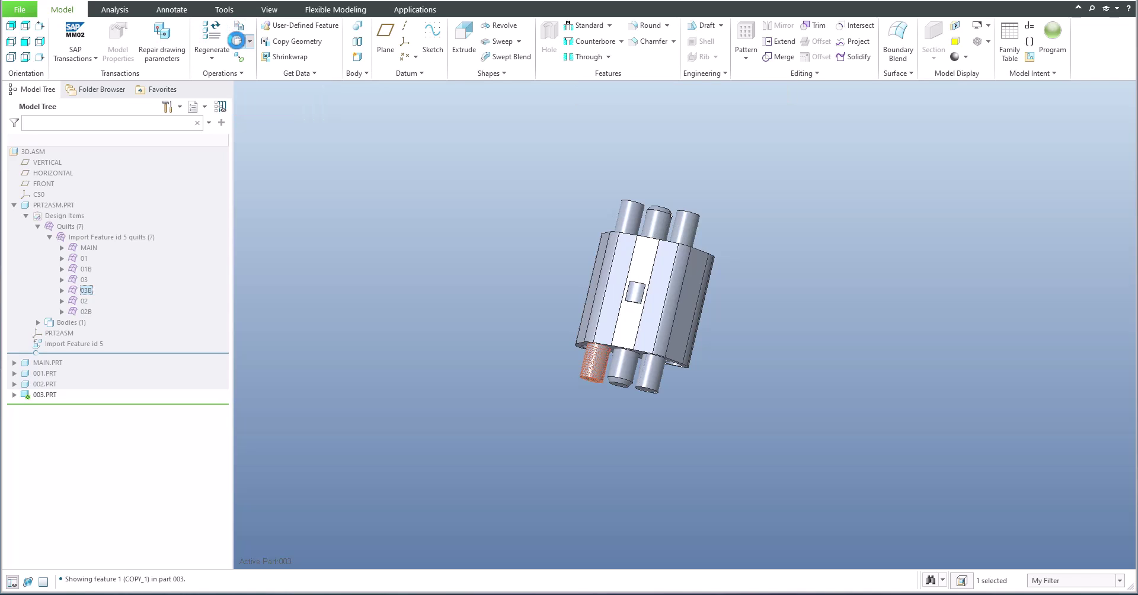
middle_click(444, 188)
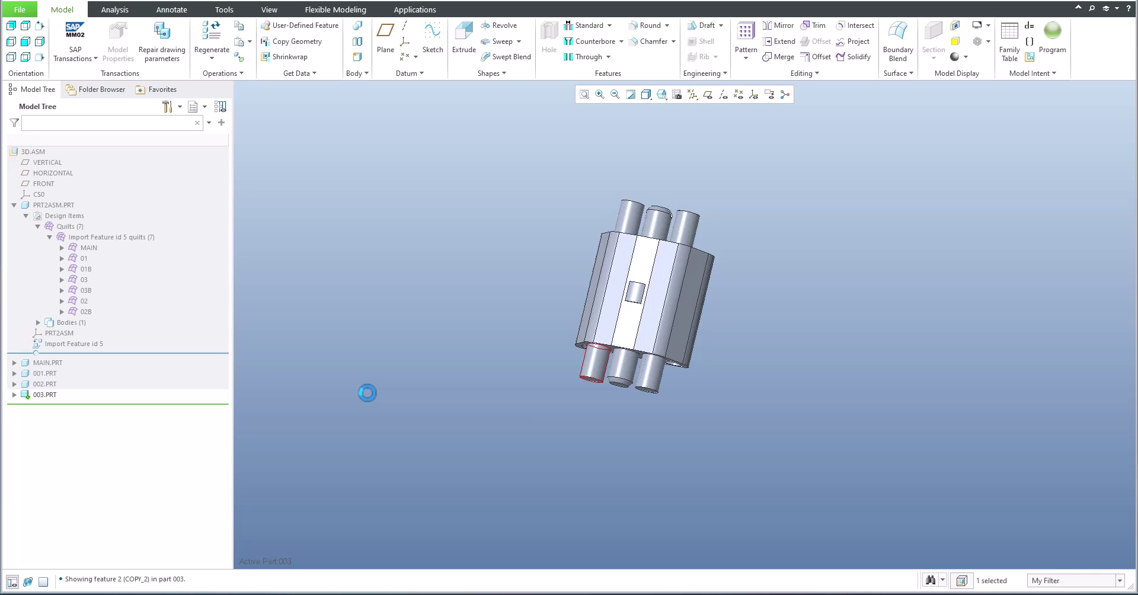
Step: Open part 003 and sketch an Extrude section on one cylinder's closed end face by projecting its circular edge loop
middle_drag(438, 372, 420, 344)
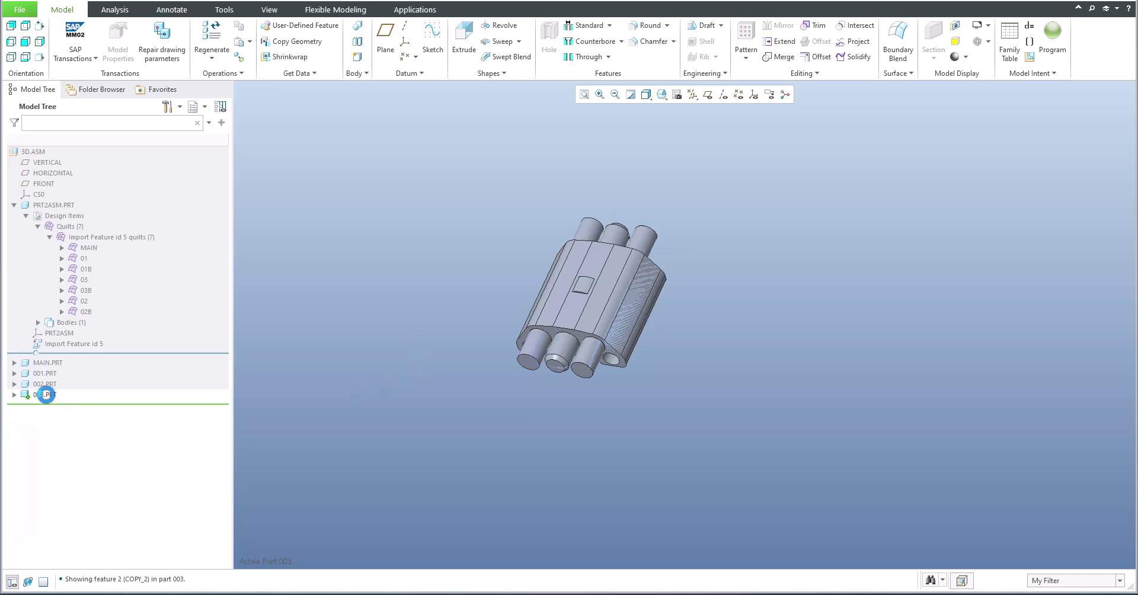
click(45, 394)
click(53, 339)
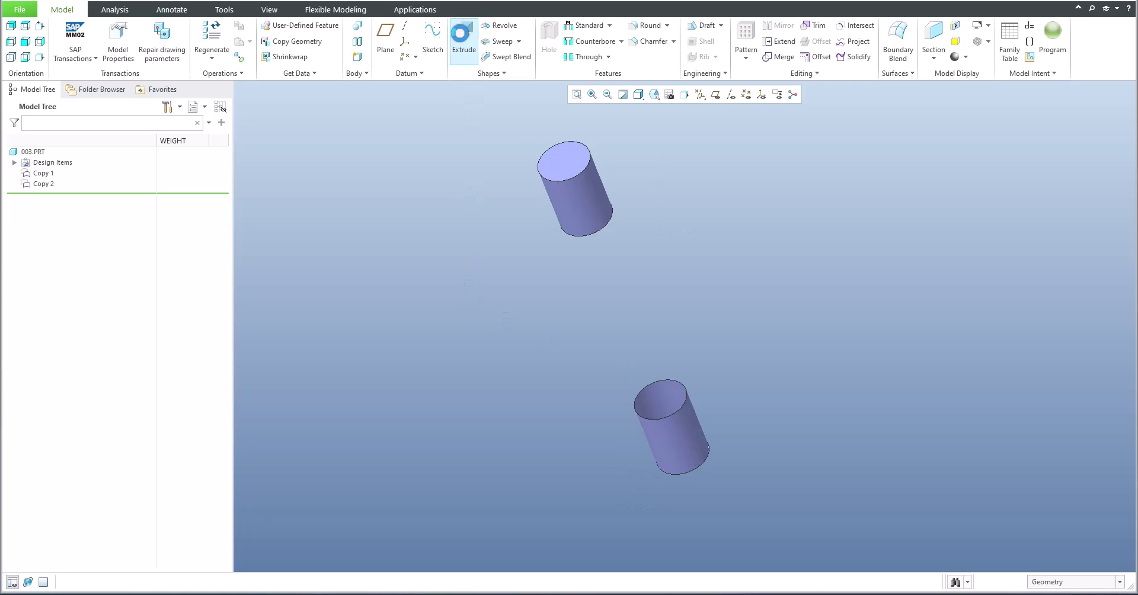
click(464, 35)
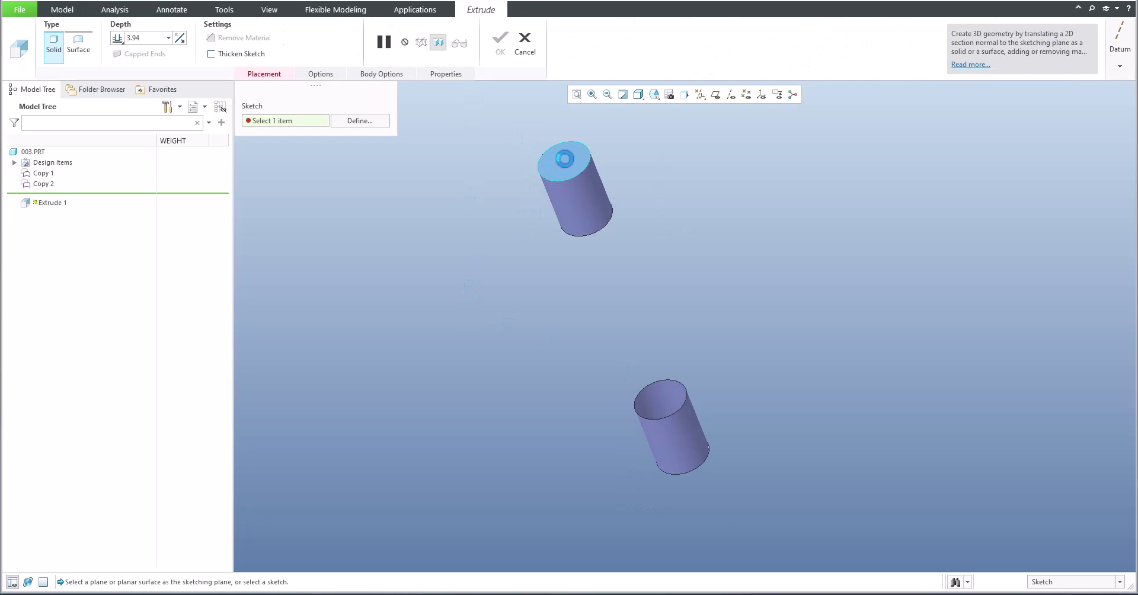
click(564, 158)
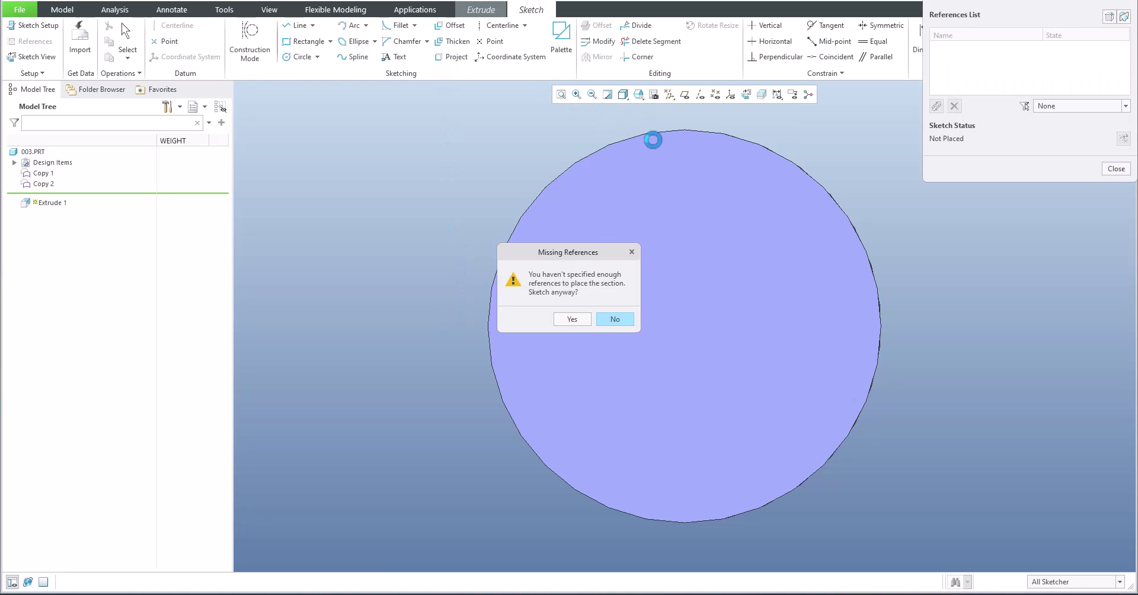
click(570, 319)
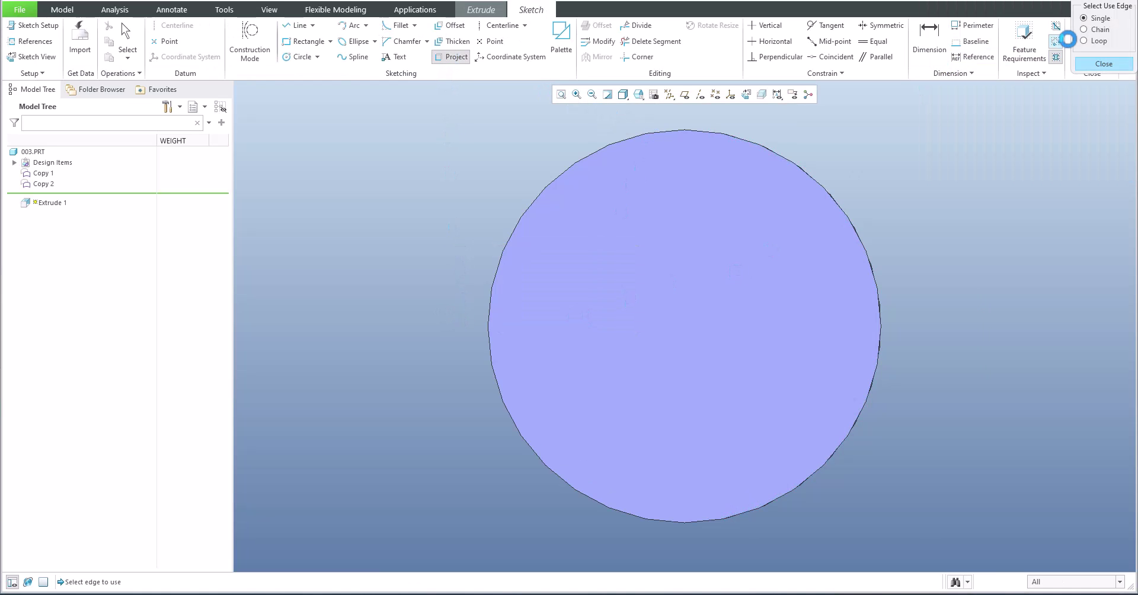
click(1083, 41)
click(731, 211)
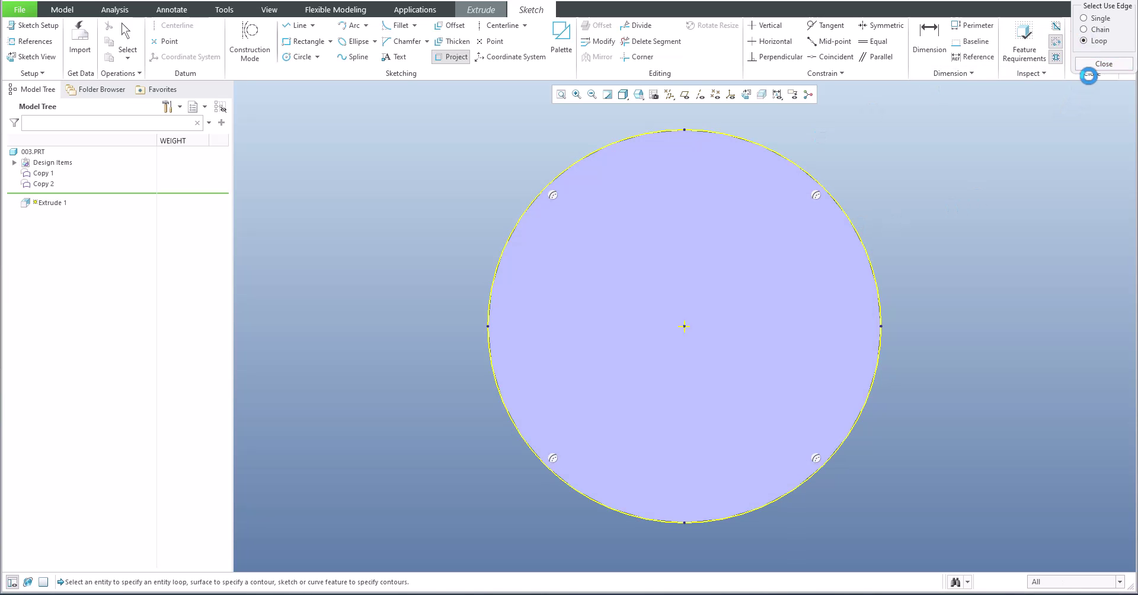
click(1087, 69)
key(ctrl+d)
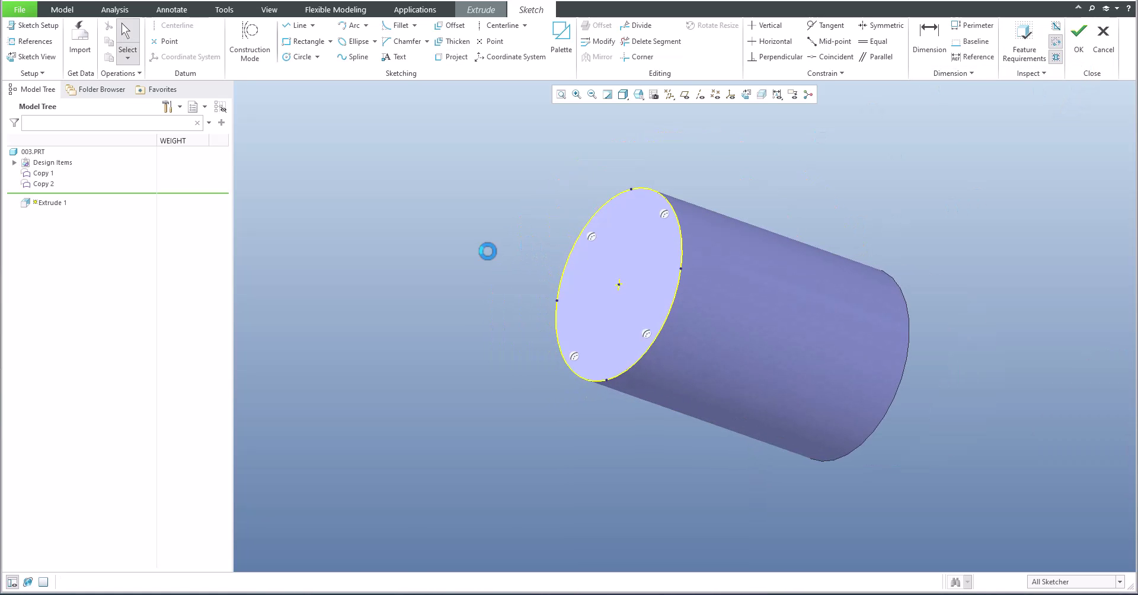
click(1079, 38)
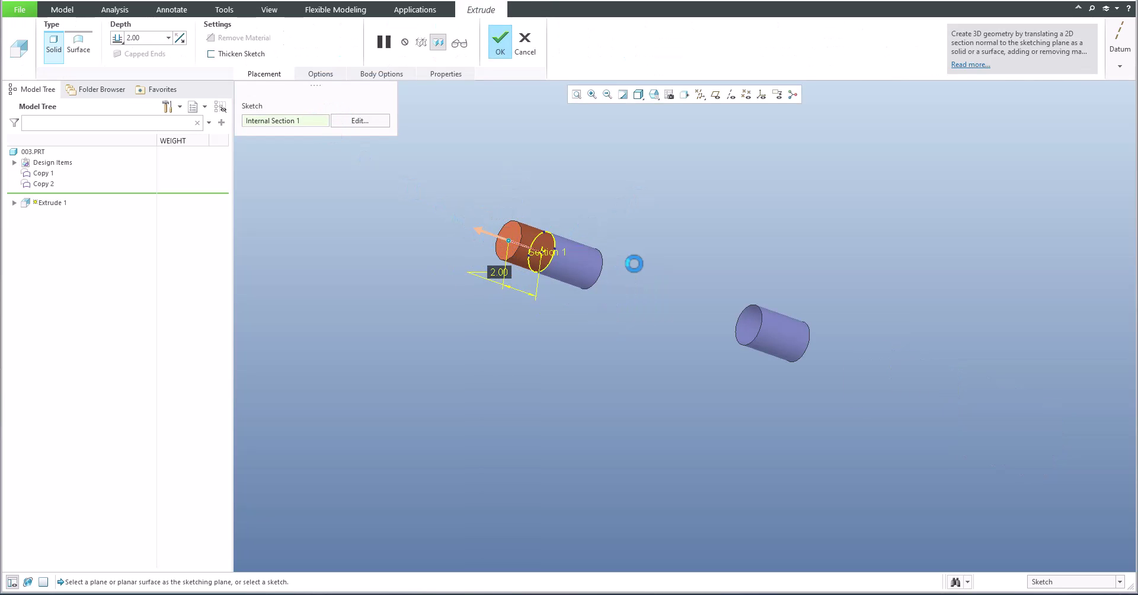
Step: Extrude the circular section as a solid through both cylinders, up to the opposite cylinder's closed end face as reference
drag(508, 241, 661, 296)
right_click(663, 294)
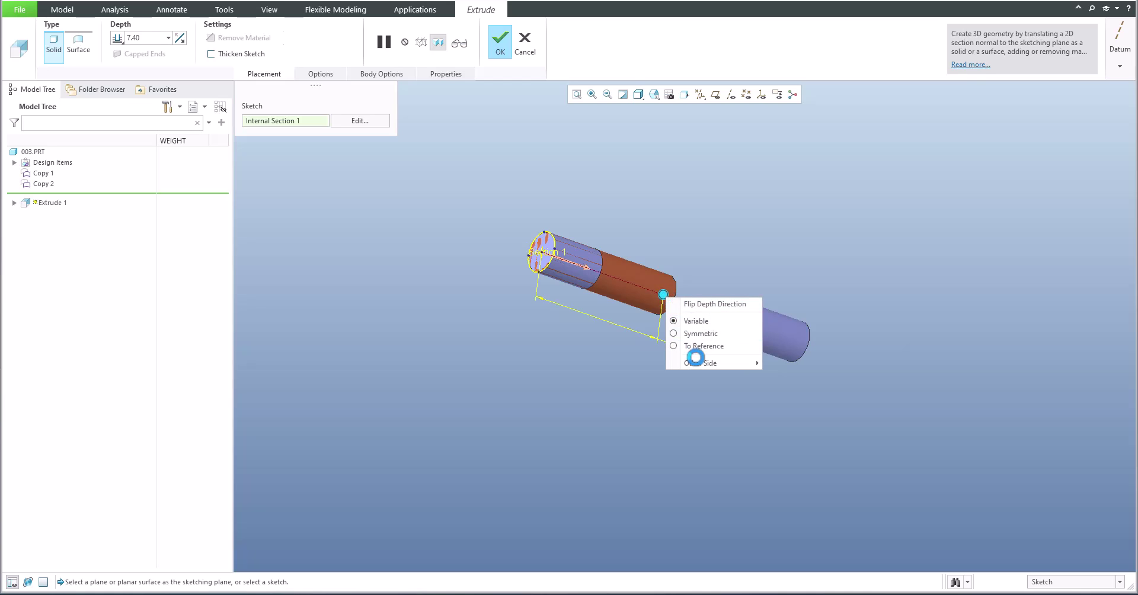
click(699, 346)
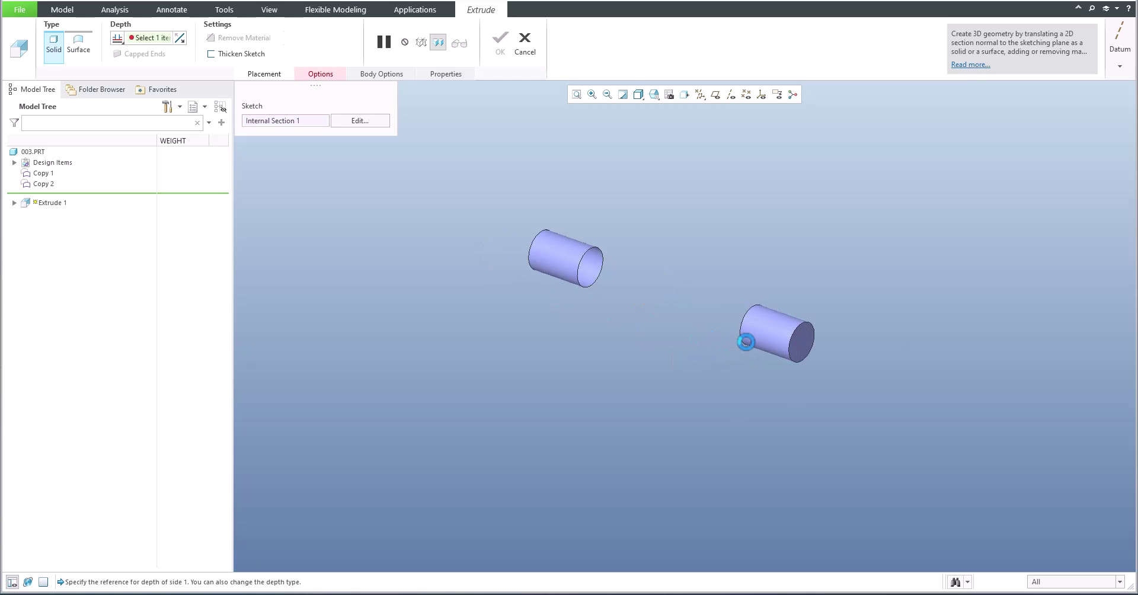
click(793, 345)
middle_click(744, 247)
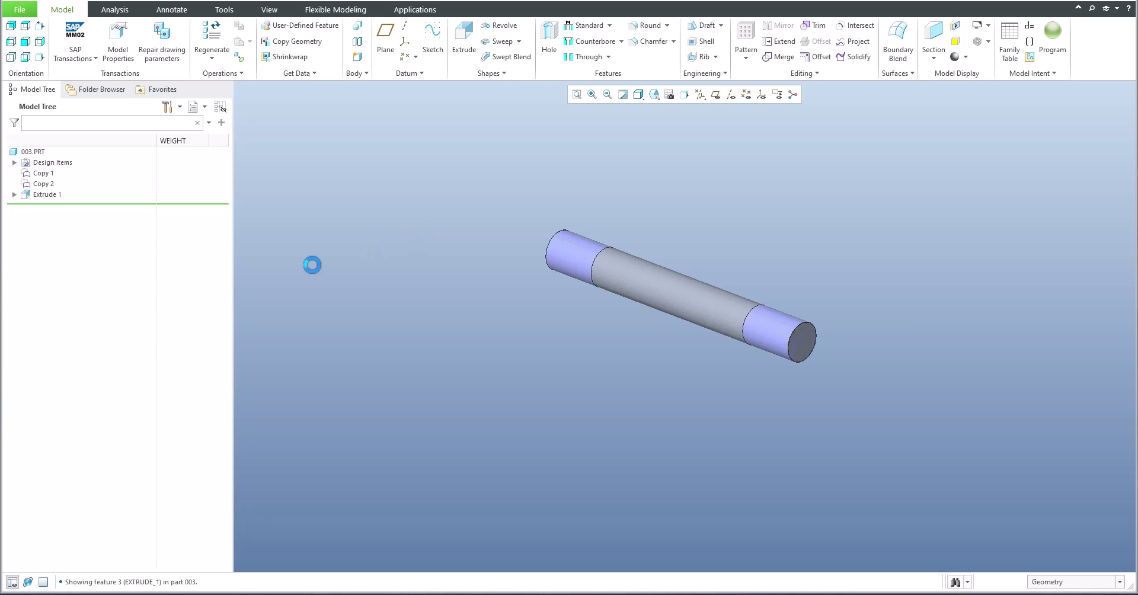
Step: Collapse Copy 1, Copy 2 and Extrude 1 of part 003 into one independent geometry feature
click(41, 173)
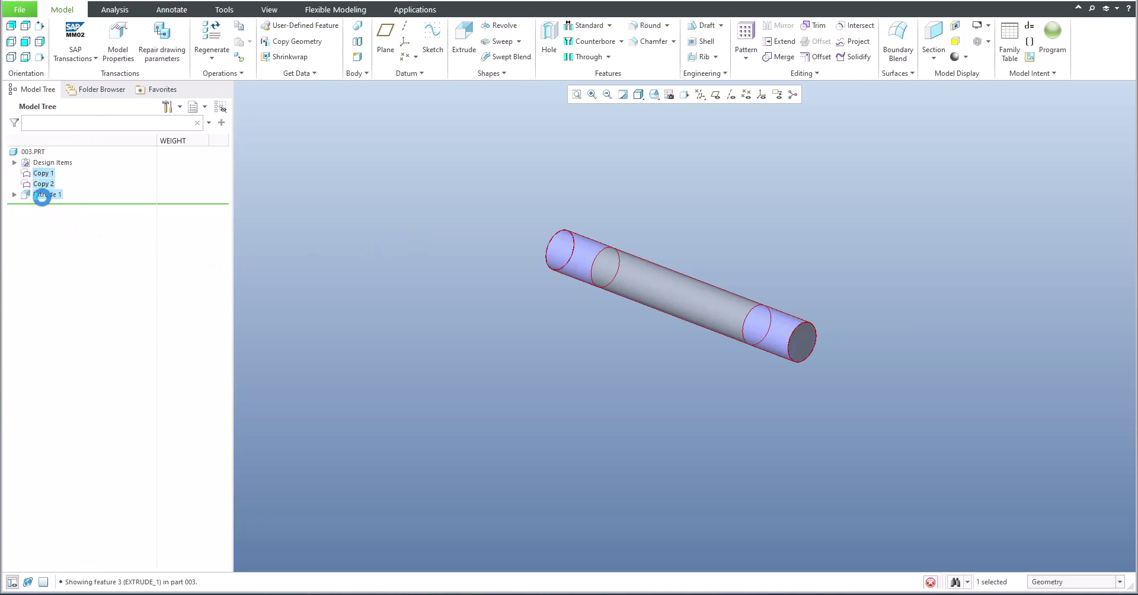
shift+click(43, 193)
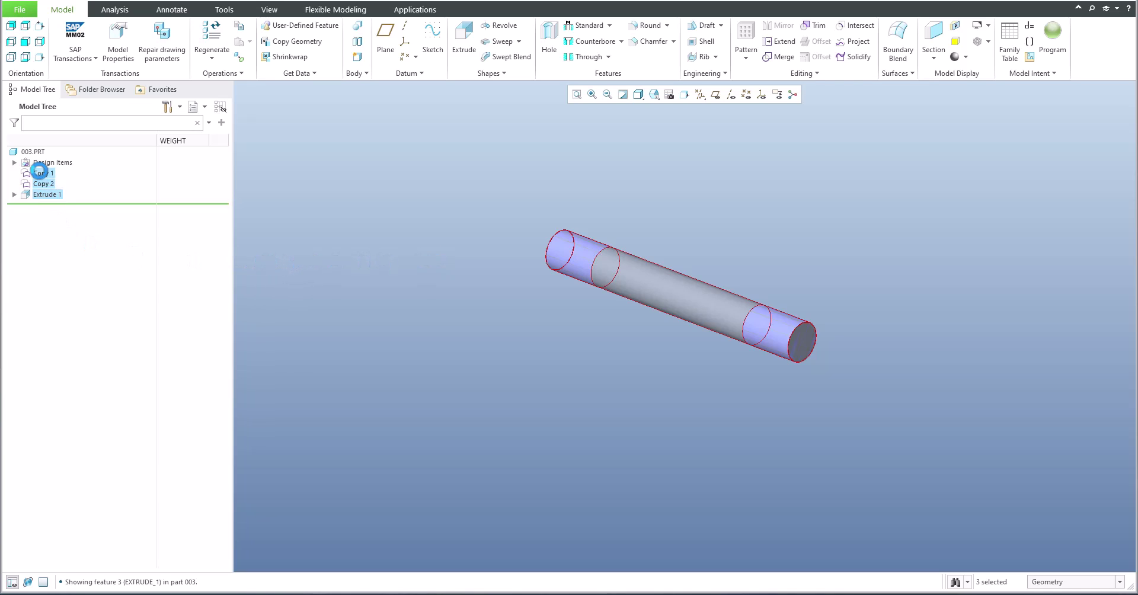
click(801, 73)
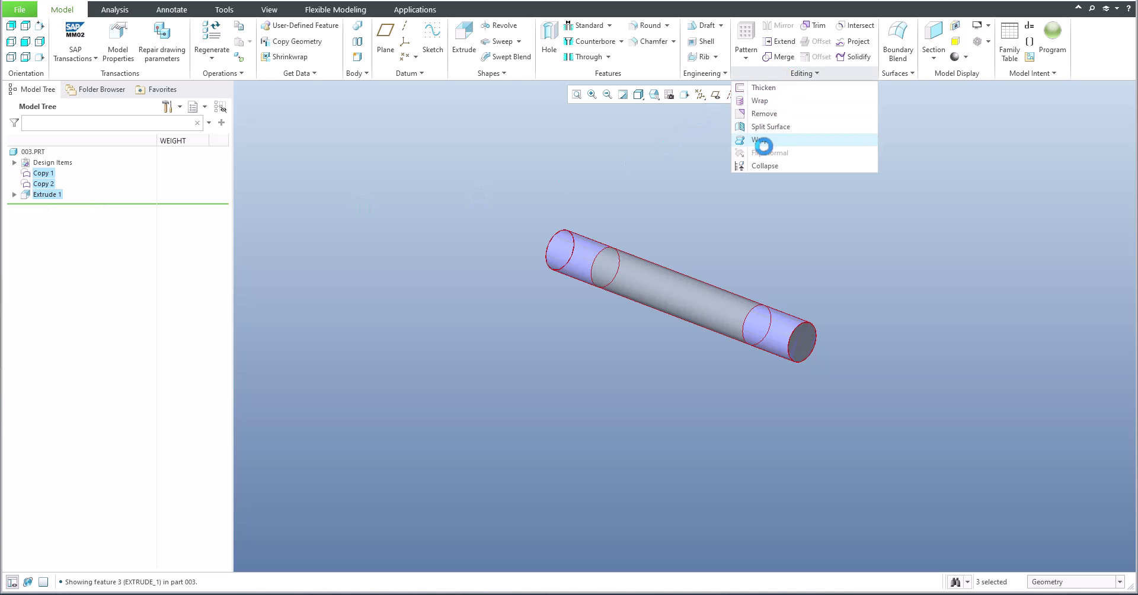
click(794, 164)
click(1076, 235)
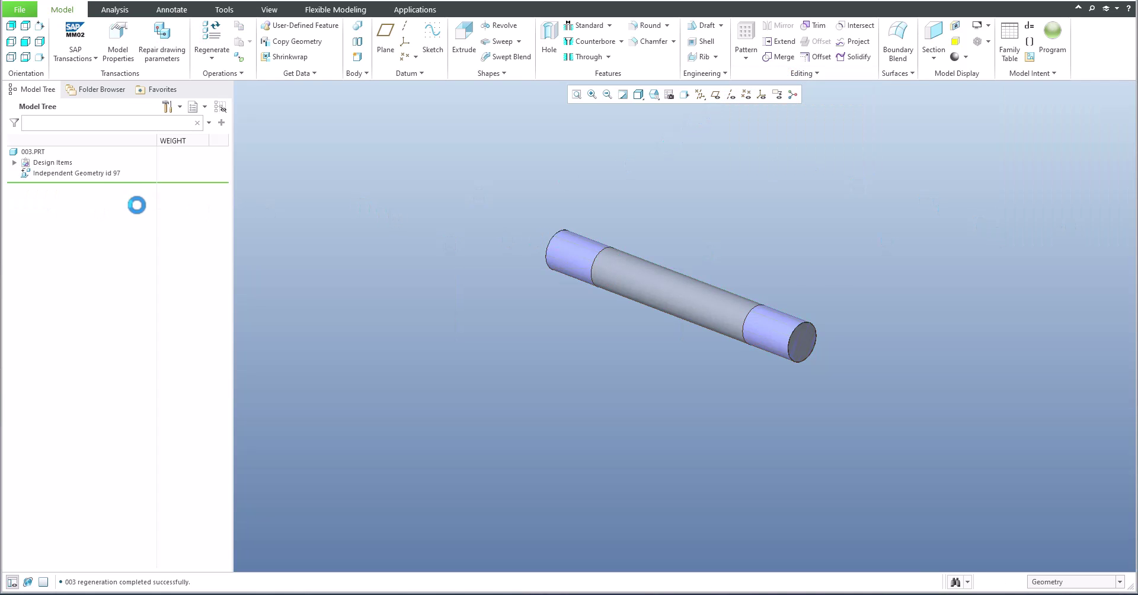
Step: Edit part 003's independent geometry in Import DataDoctor and delete Quilt 73 and Quilt 72, keeping the solid body
click(101, 173)
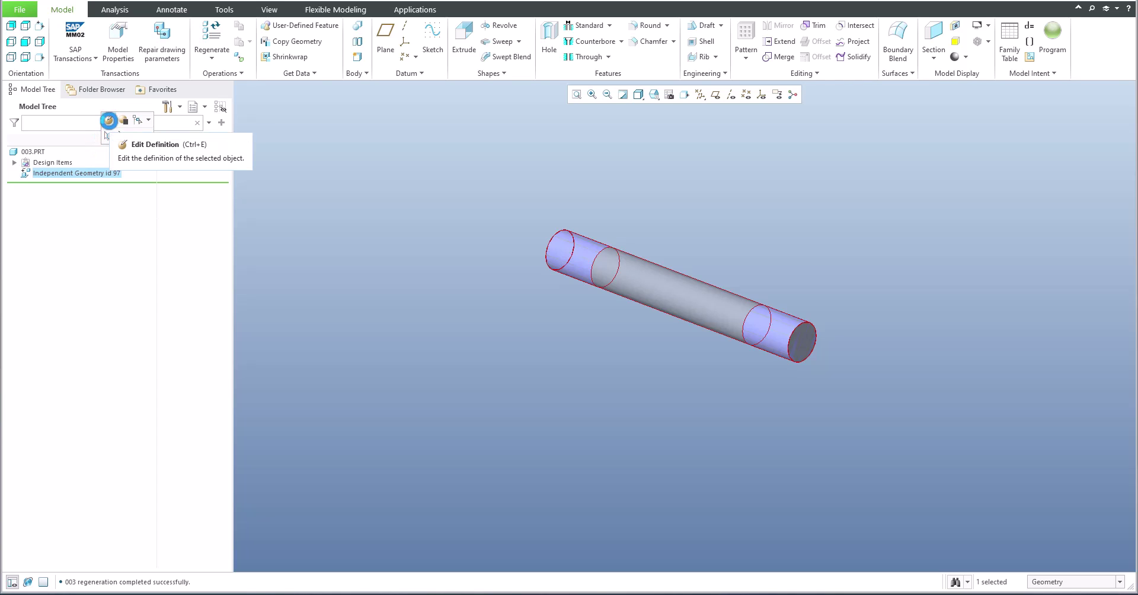
click(109, 120)
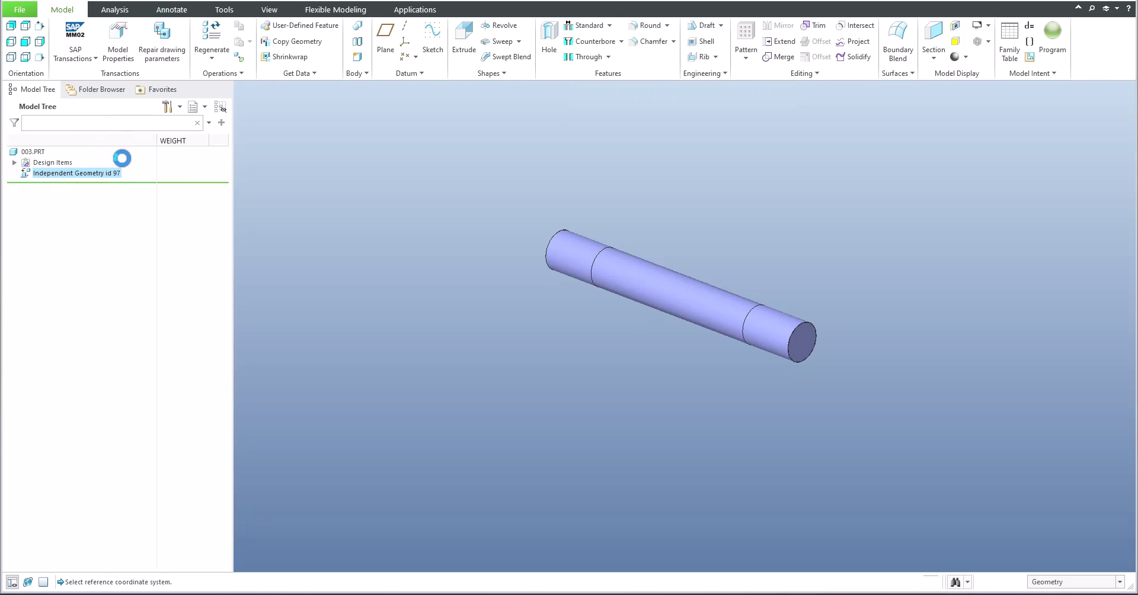
click(411, 52)
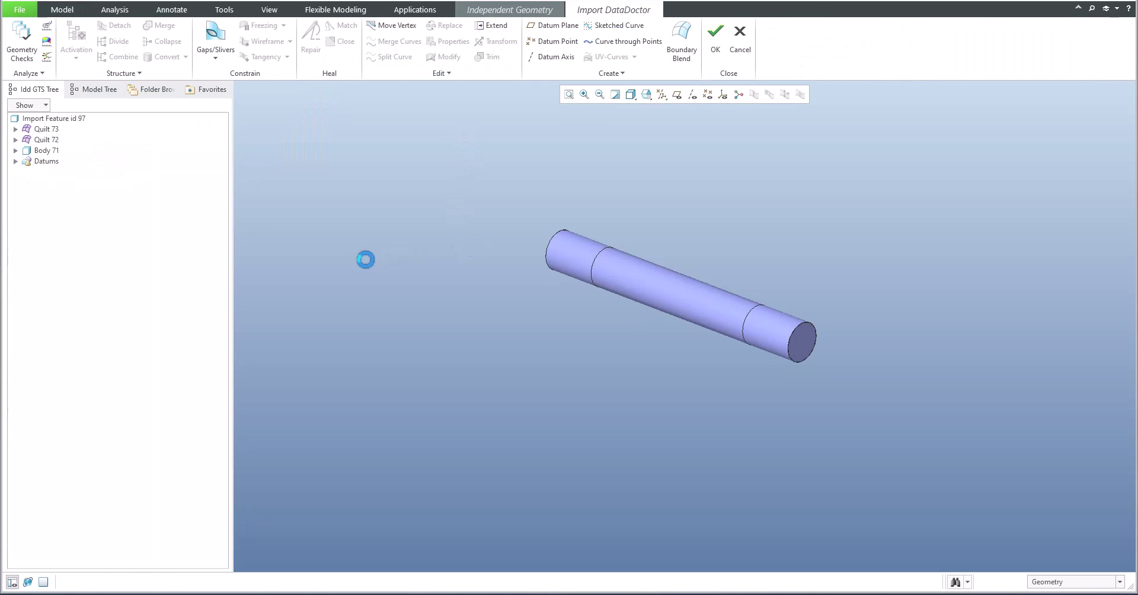
click(46, 128)
ctrl+click(46, 140)
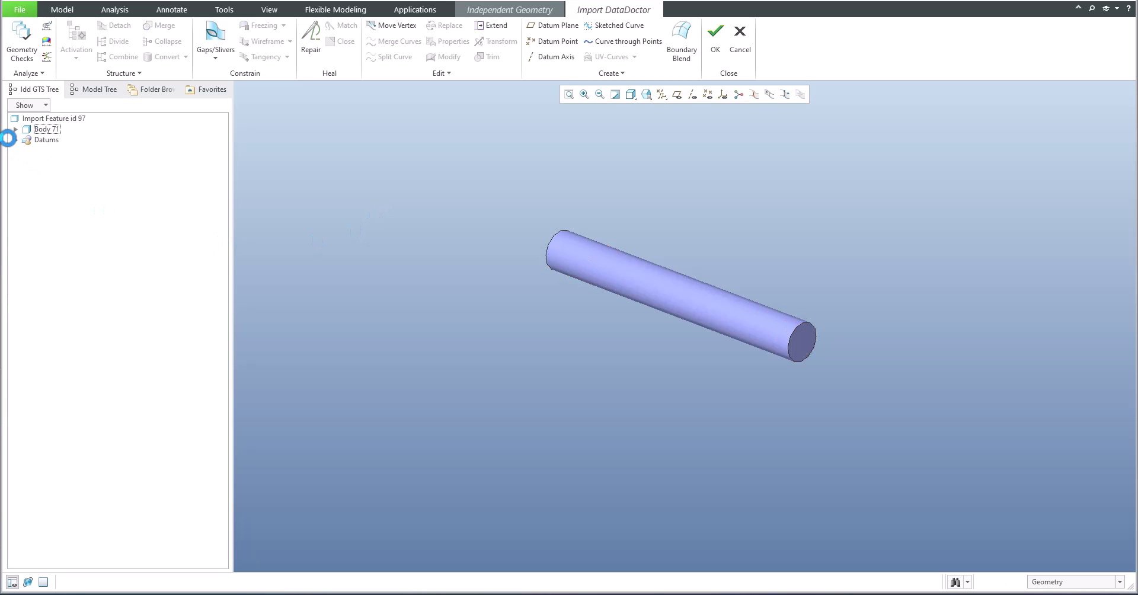
Step: Delete datum axes A_4, A_2 and A_1 from the import feature, keeping A_3, and accept the redefined geometry
click(16, 139)
click(48, 151)
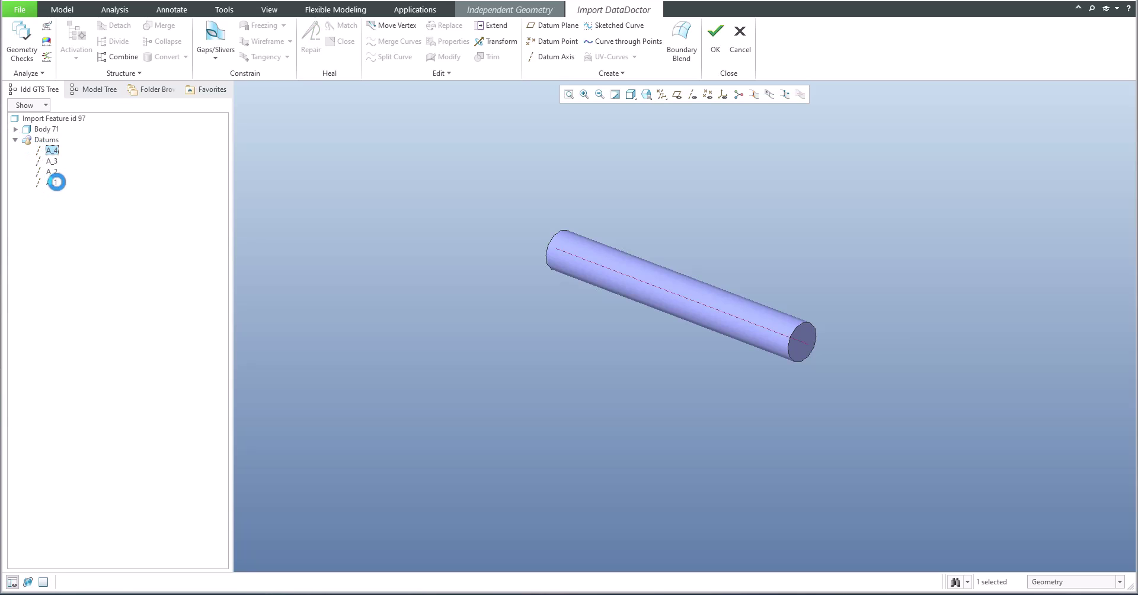
key(Delete)
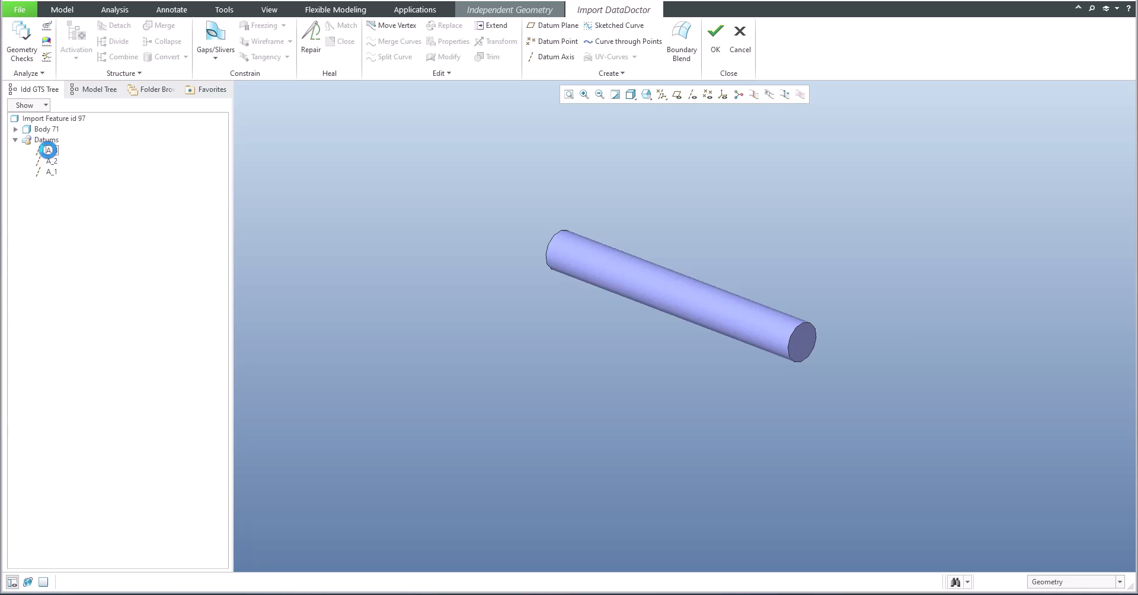
click(48, 150)
click(51, 163)
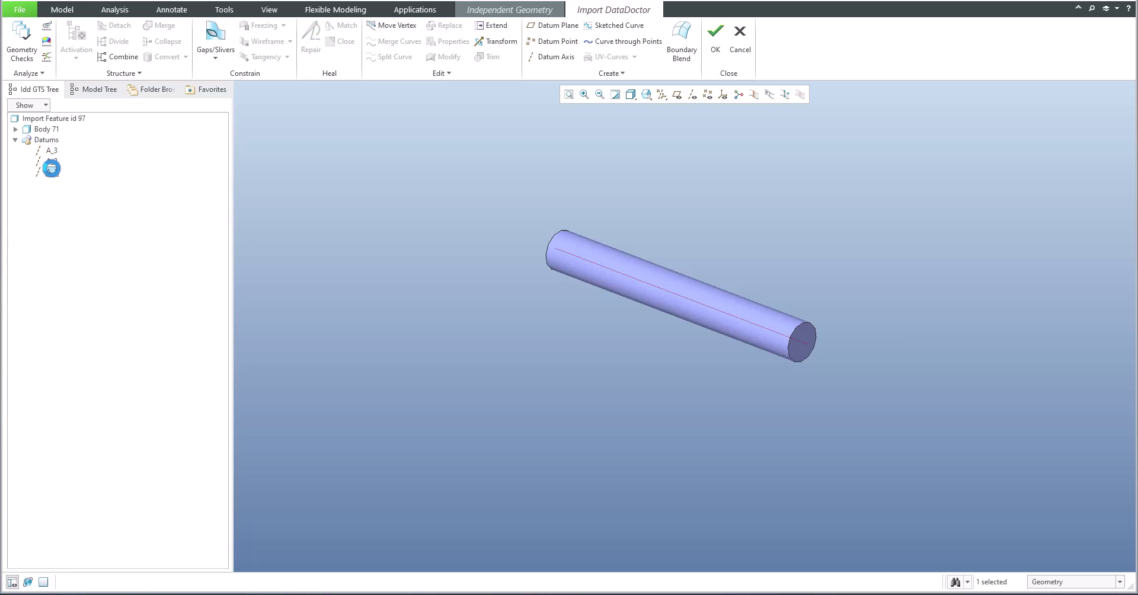
key(Delete)
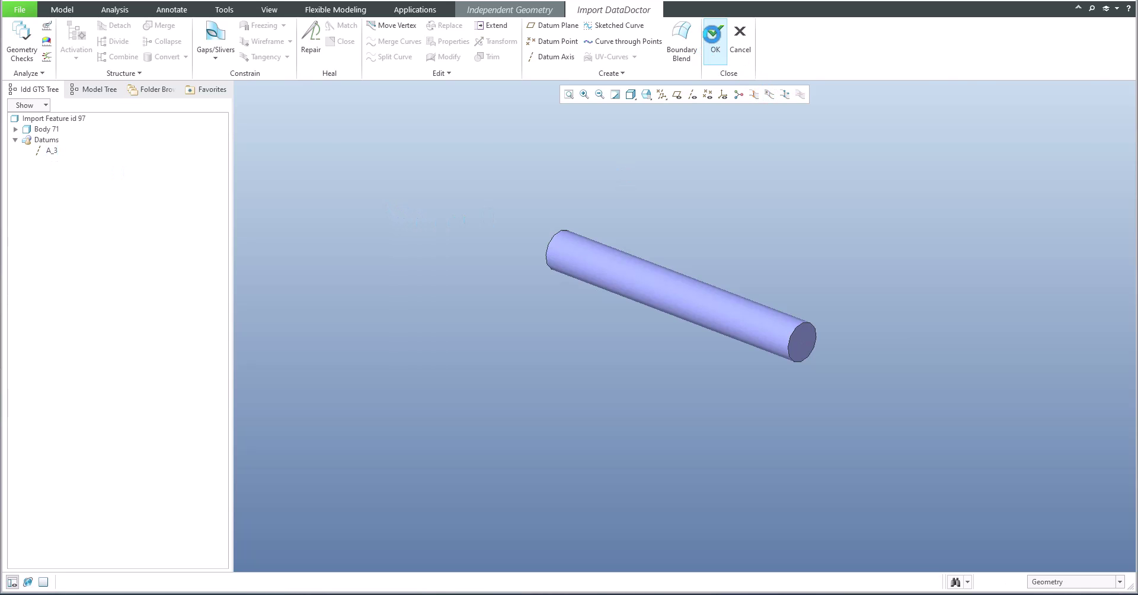
click(713, 34)
click(622, 42)
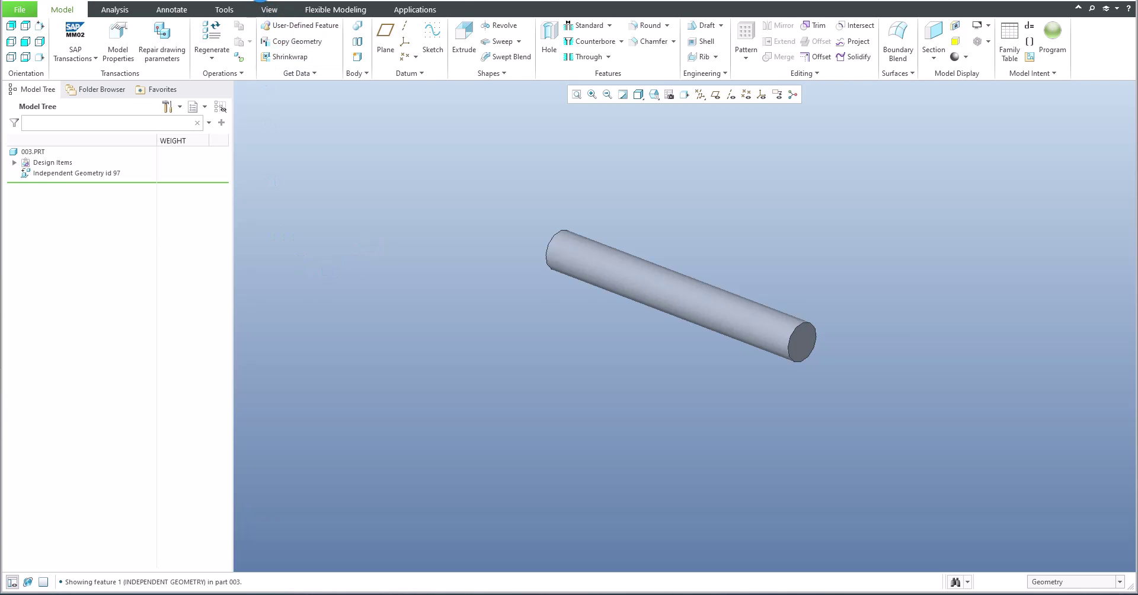
Step: Return to assembly 3D and delete the source component PRT2ASM from it
click(270, 1)
click(53, 205)
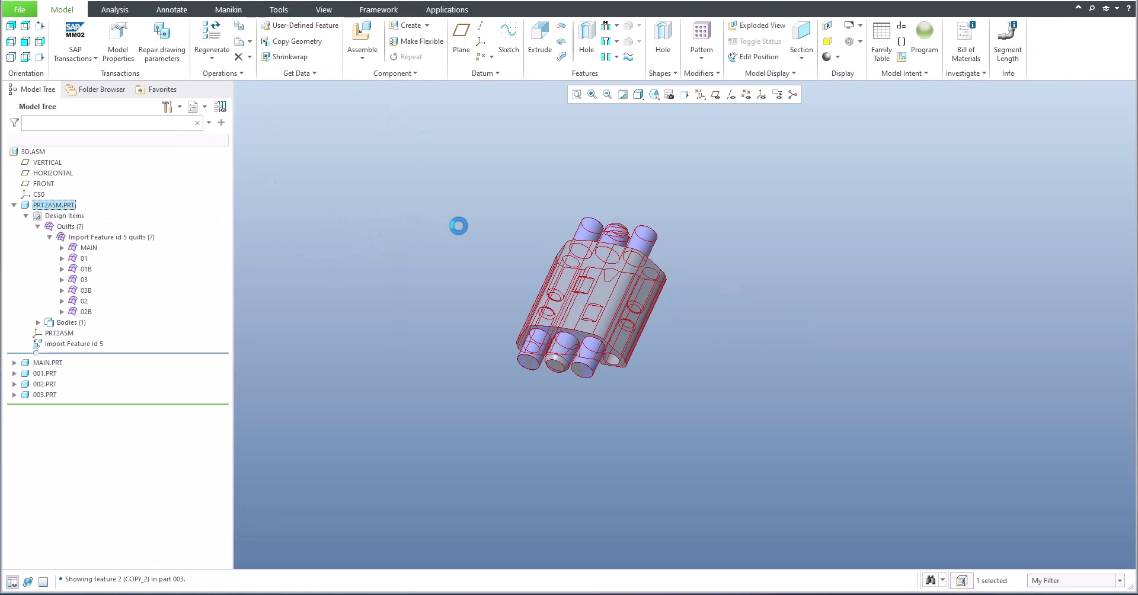
key(Delete)
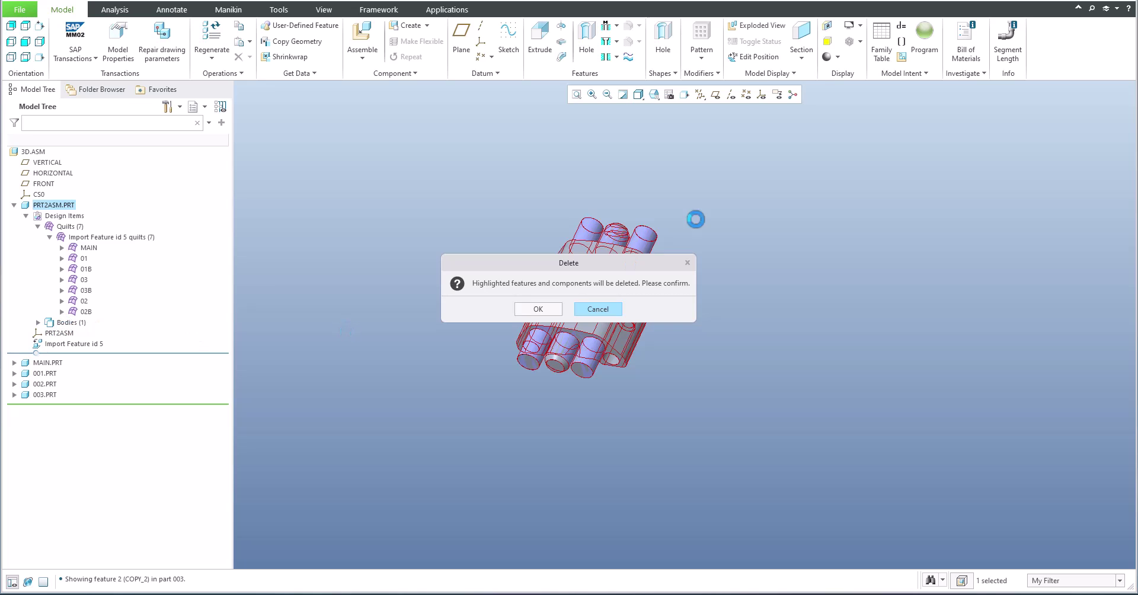
click(539, 308)
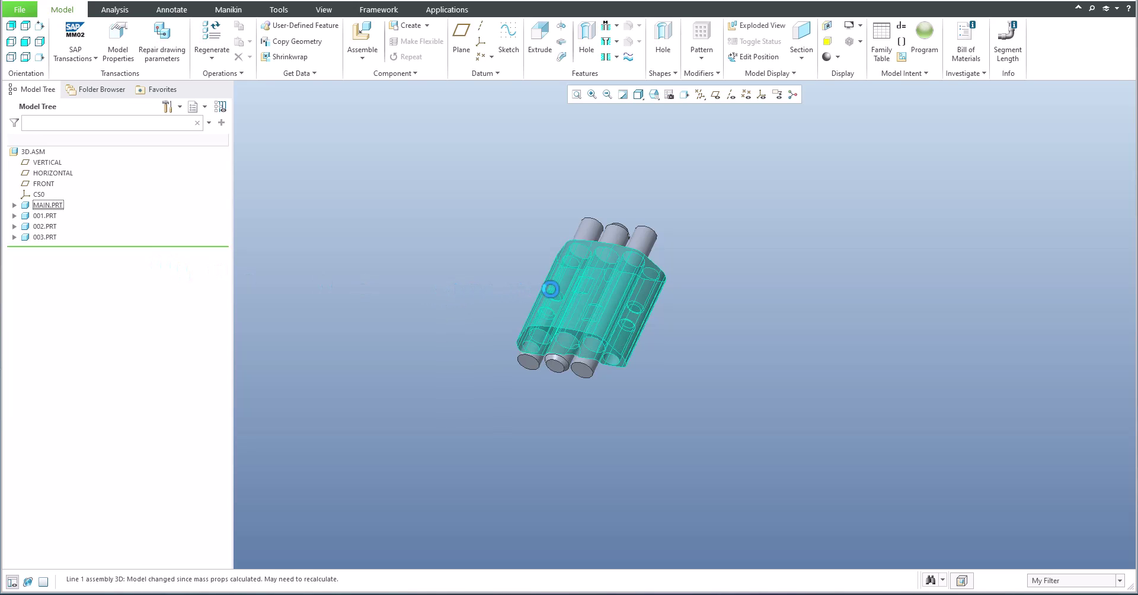
scroll(542, 289, up, 3)
mouse_move(541, 286)
middle_down()
mouse_move(554, 257)
mouse_move(525, 278)
middle_up()
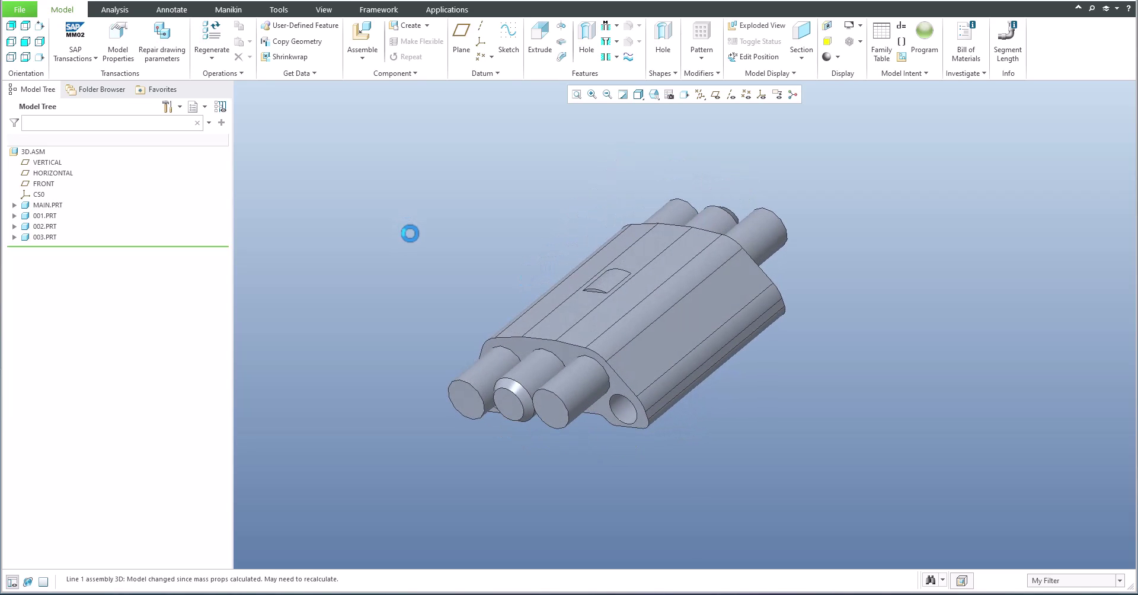